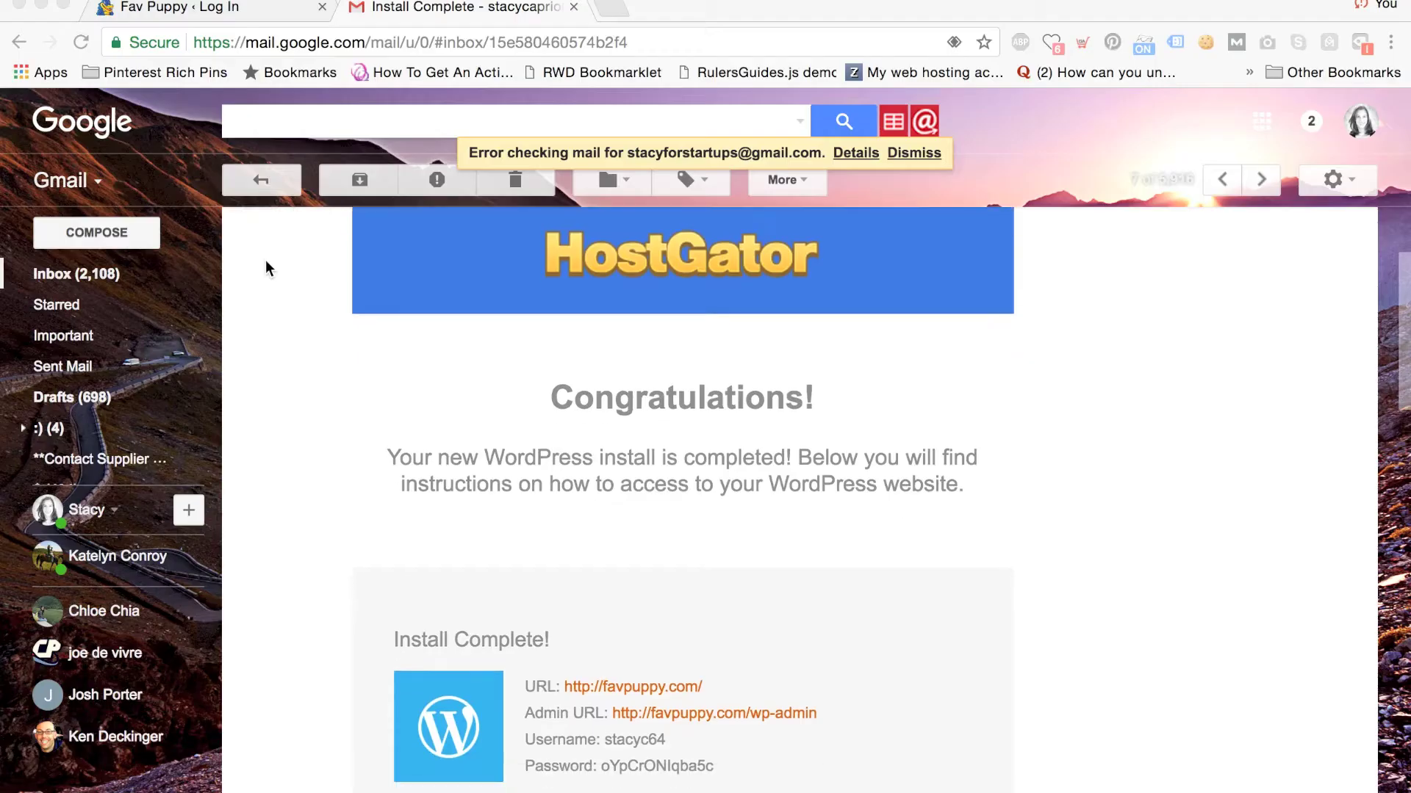
Copy the admin password from the WordPress install email and return to the Fav Puppy login tab.
scroll(593, 593, down, 2)
click(615, 729)
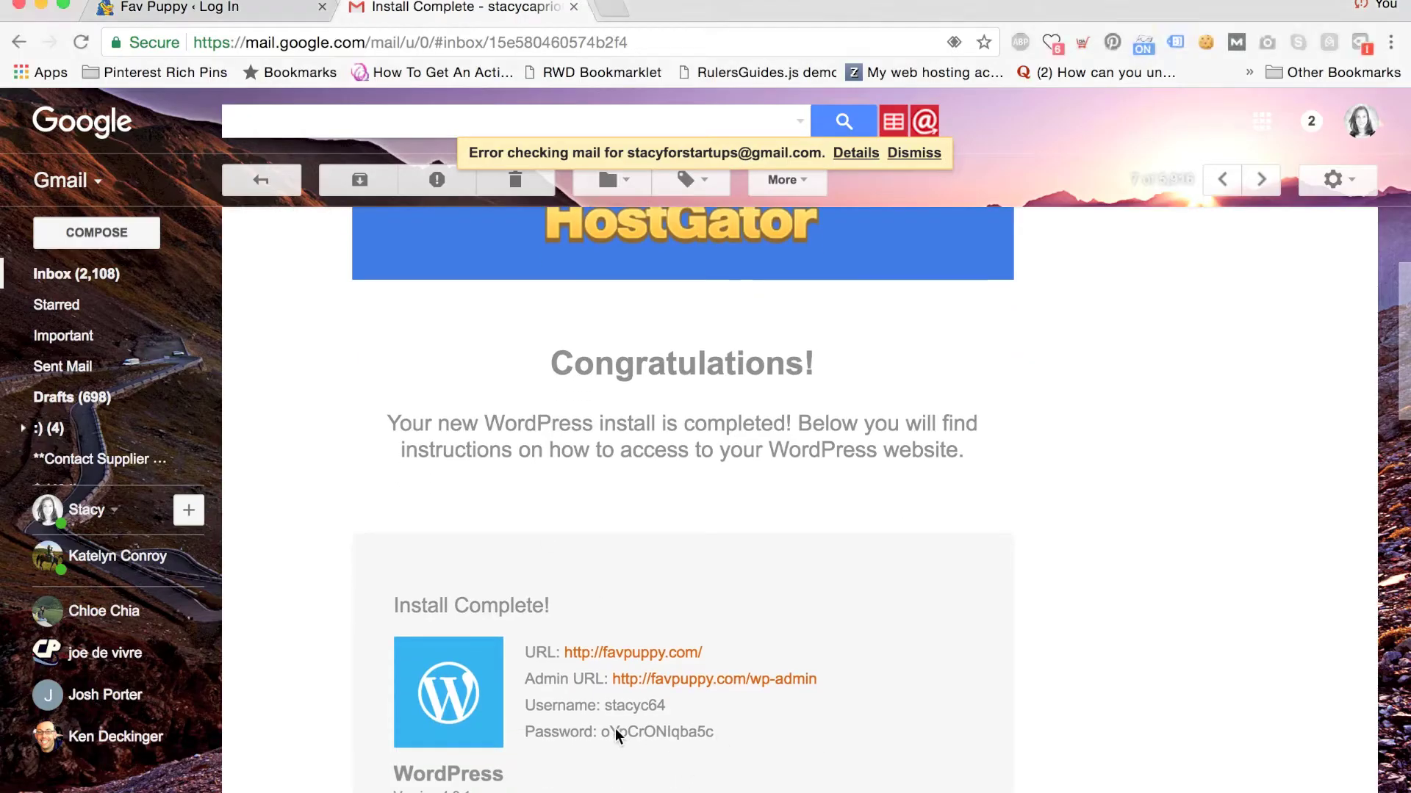
drag(714, 731, 609, 733)
right_click(604, 731)
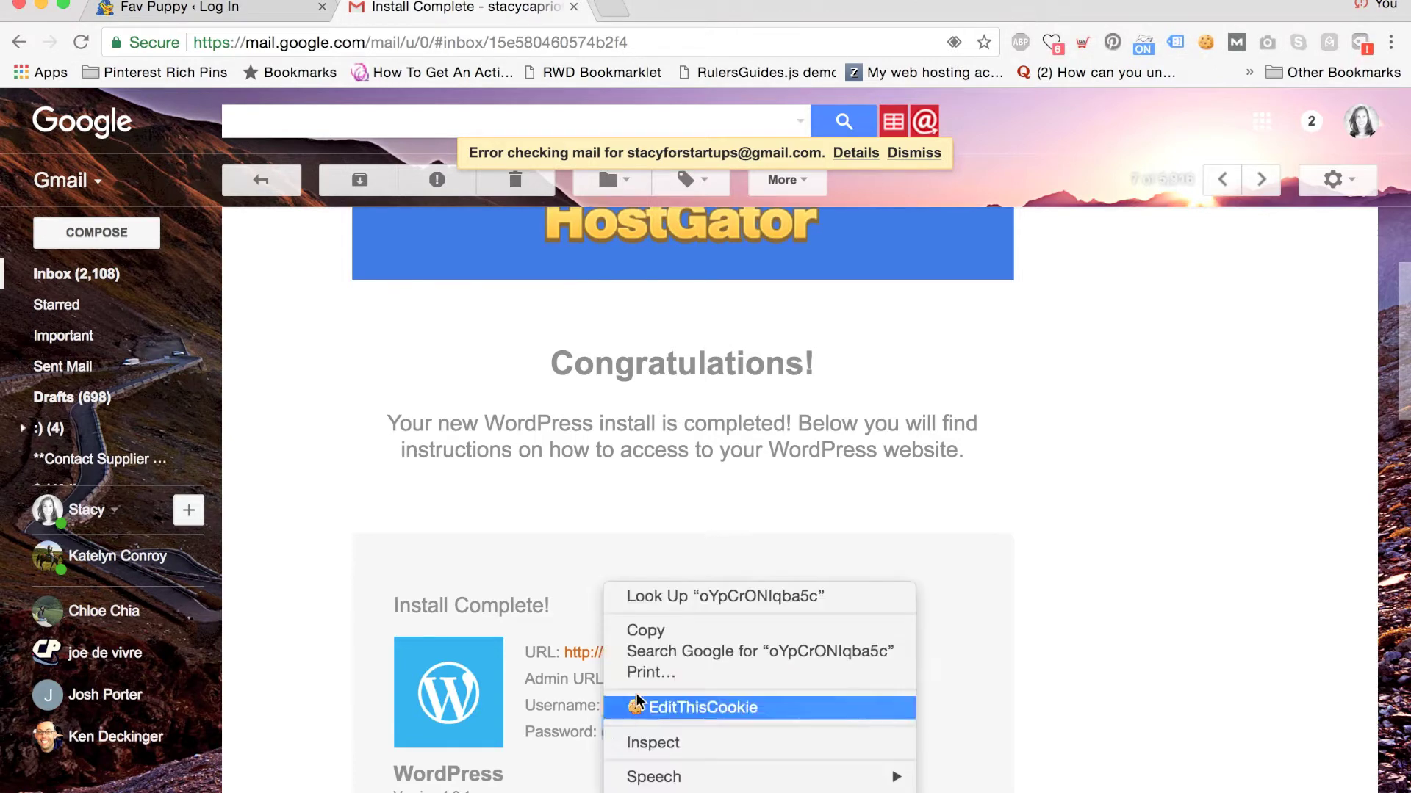
click(647, 633)
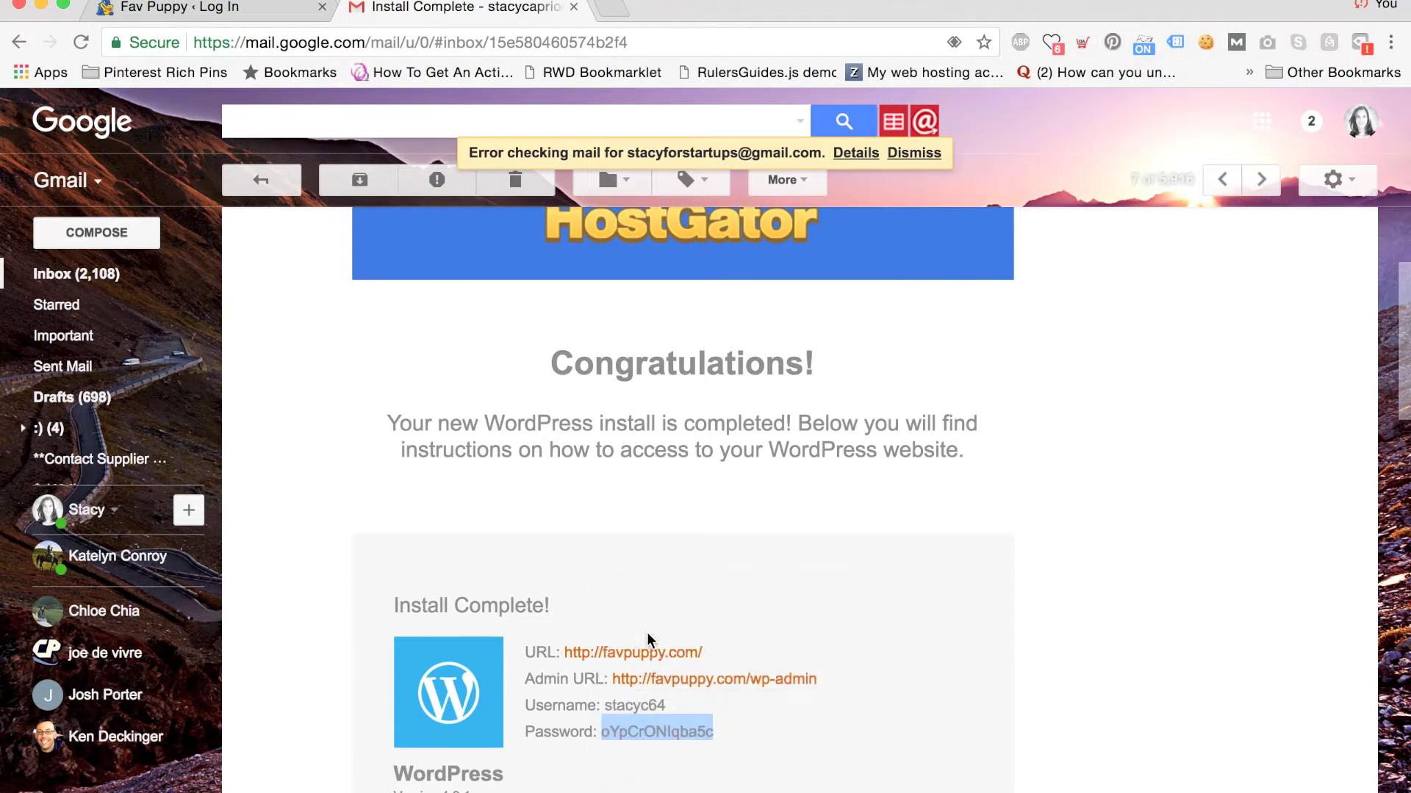
click(245, 11)
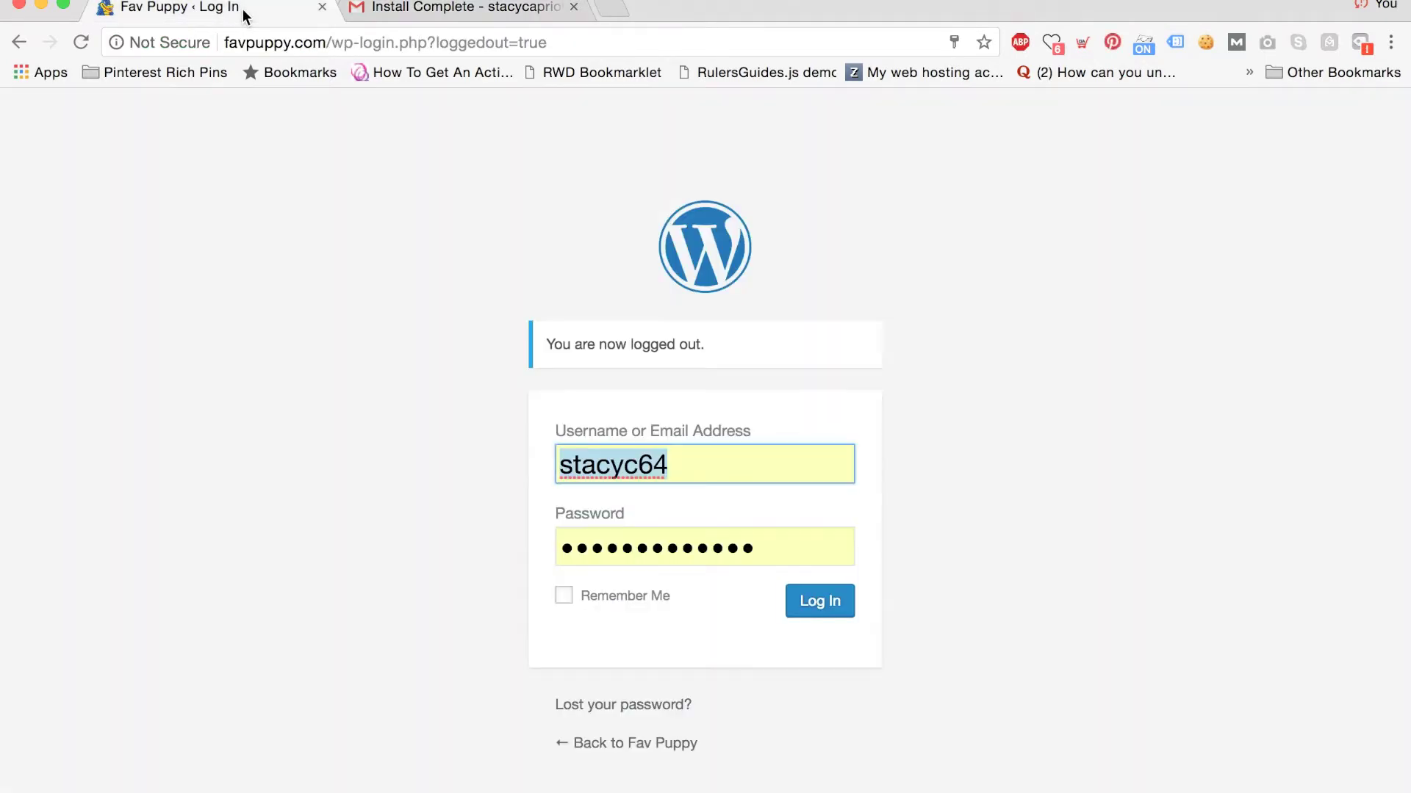
Go to favpuppy.com/wp-admin and log in with Remember Me ticked.
click(266, 47)
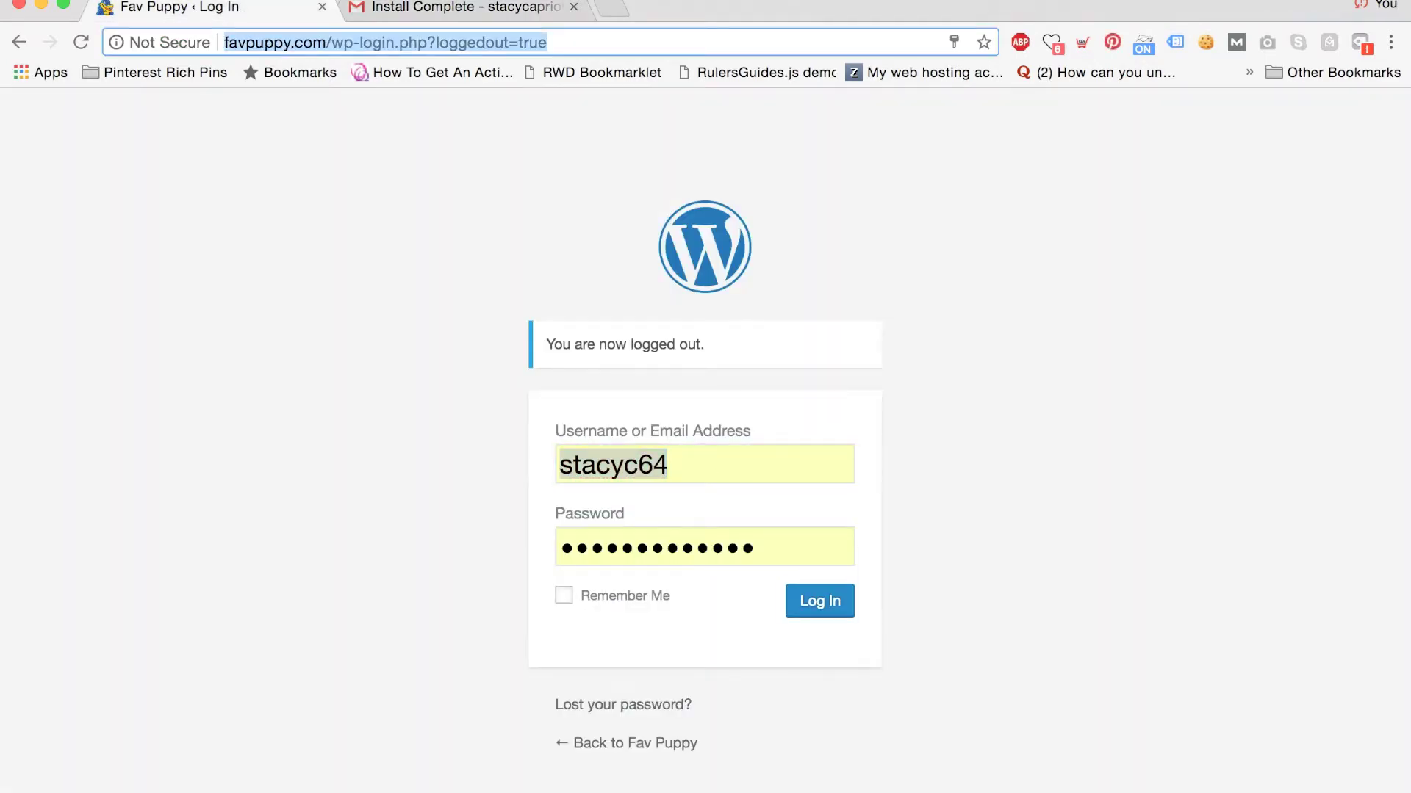
text(favpuppy.com)
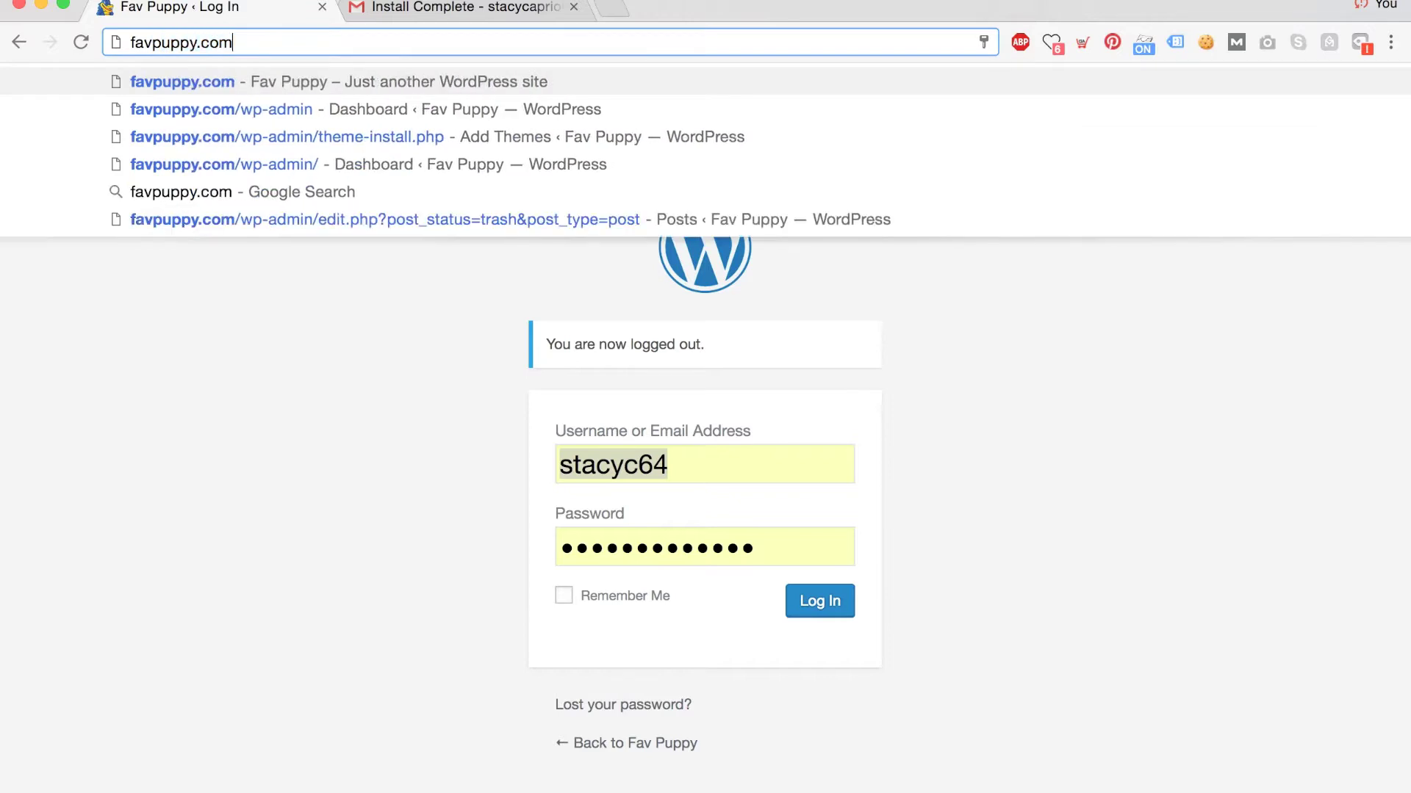
text(/wp-admin)
key(Return)
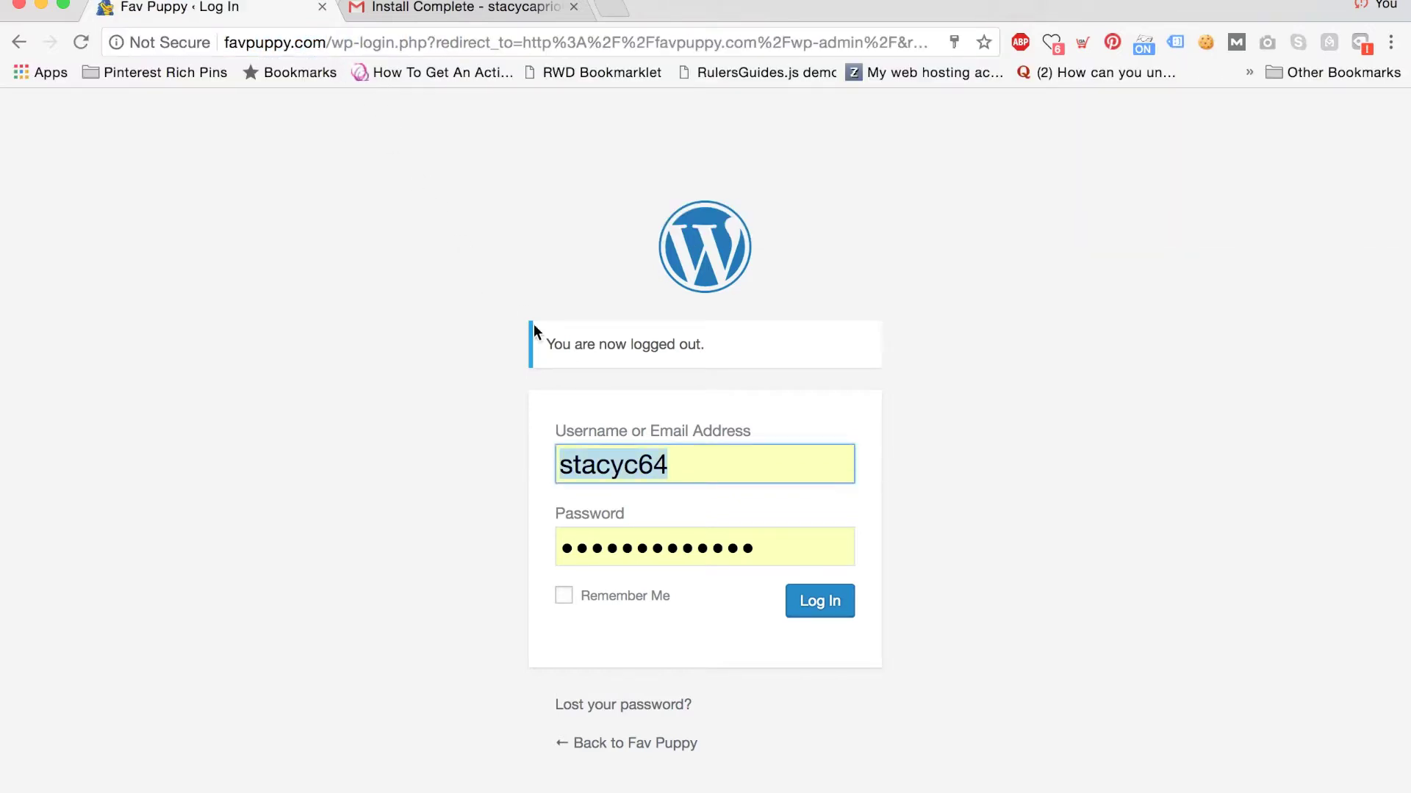
click(767, 483)
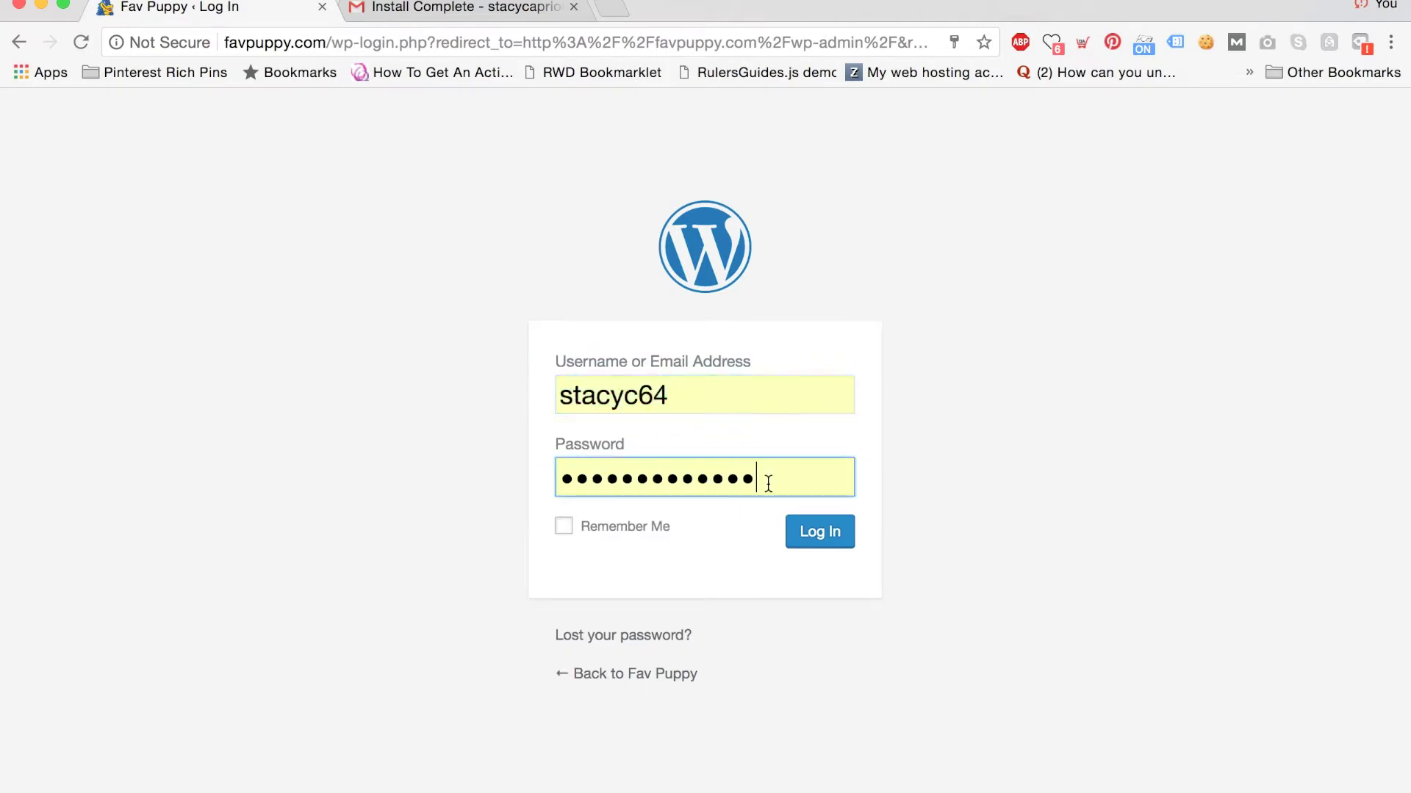
click(567, 532)
click(795, 542)
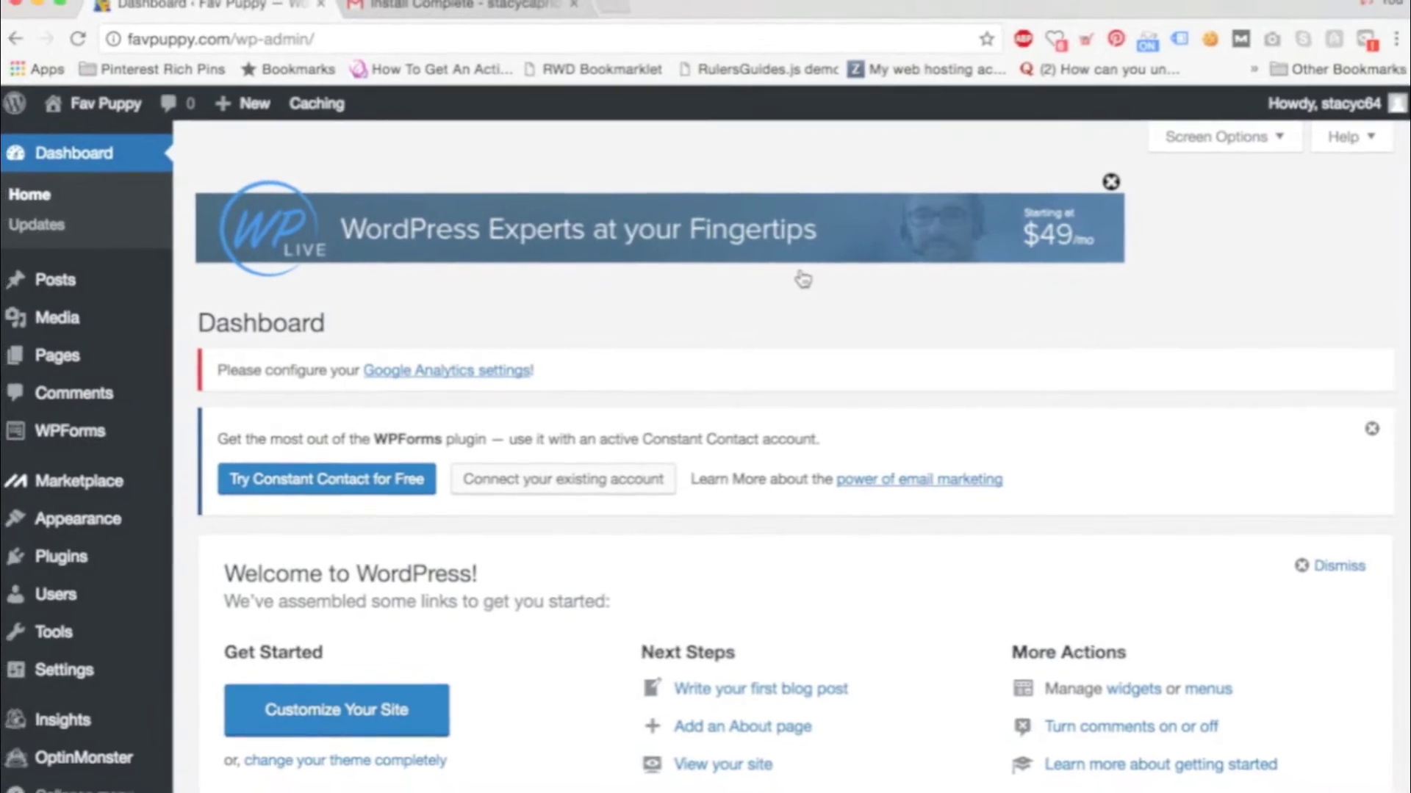
Open the Appearance > Themes page in a new browser tab.
mouse_move(107, 523)
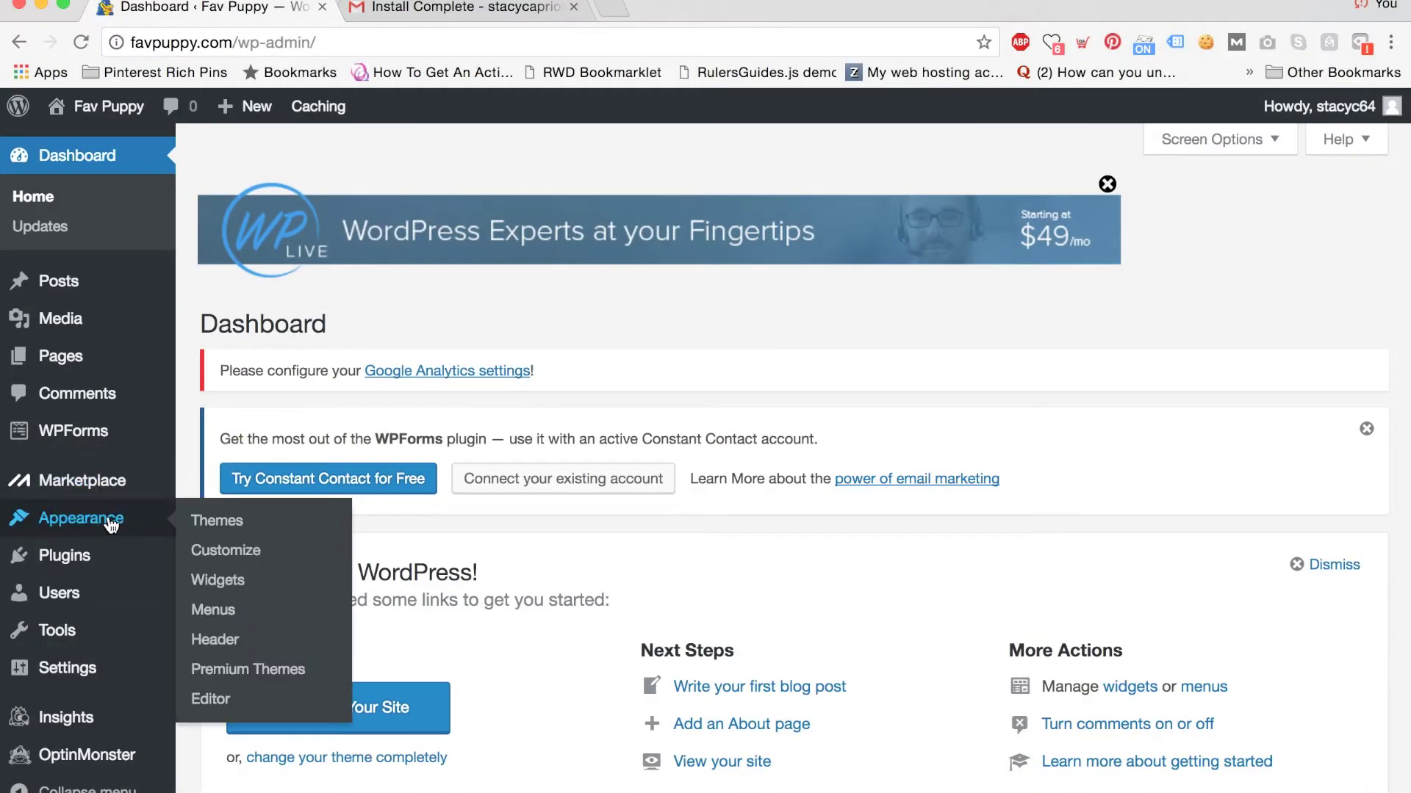
right_click(215, 523)
click(242, 526)
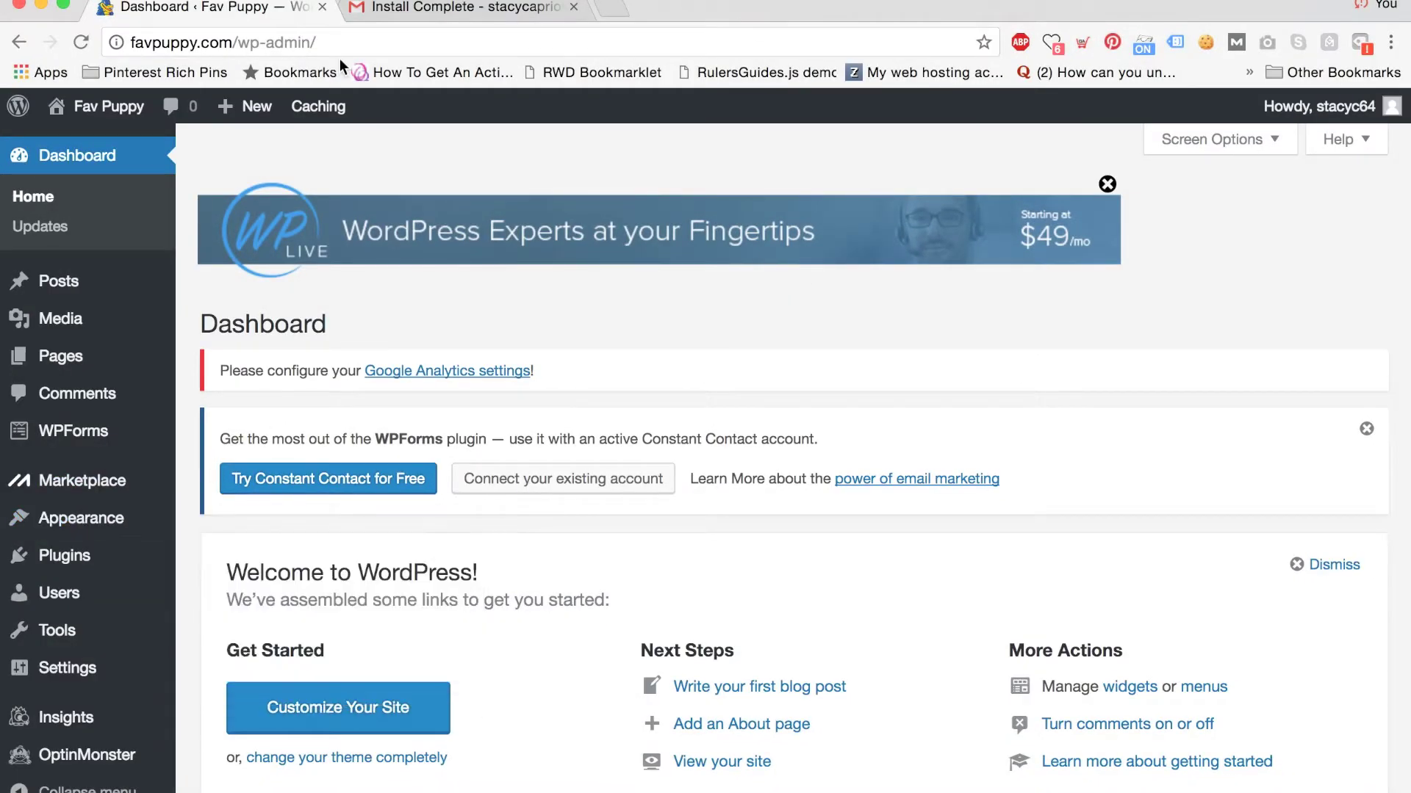
click(367, 11)
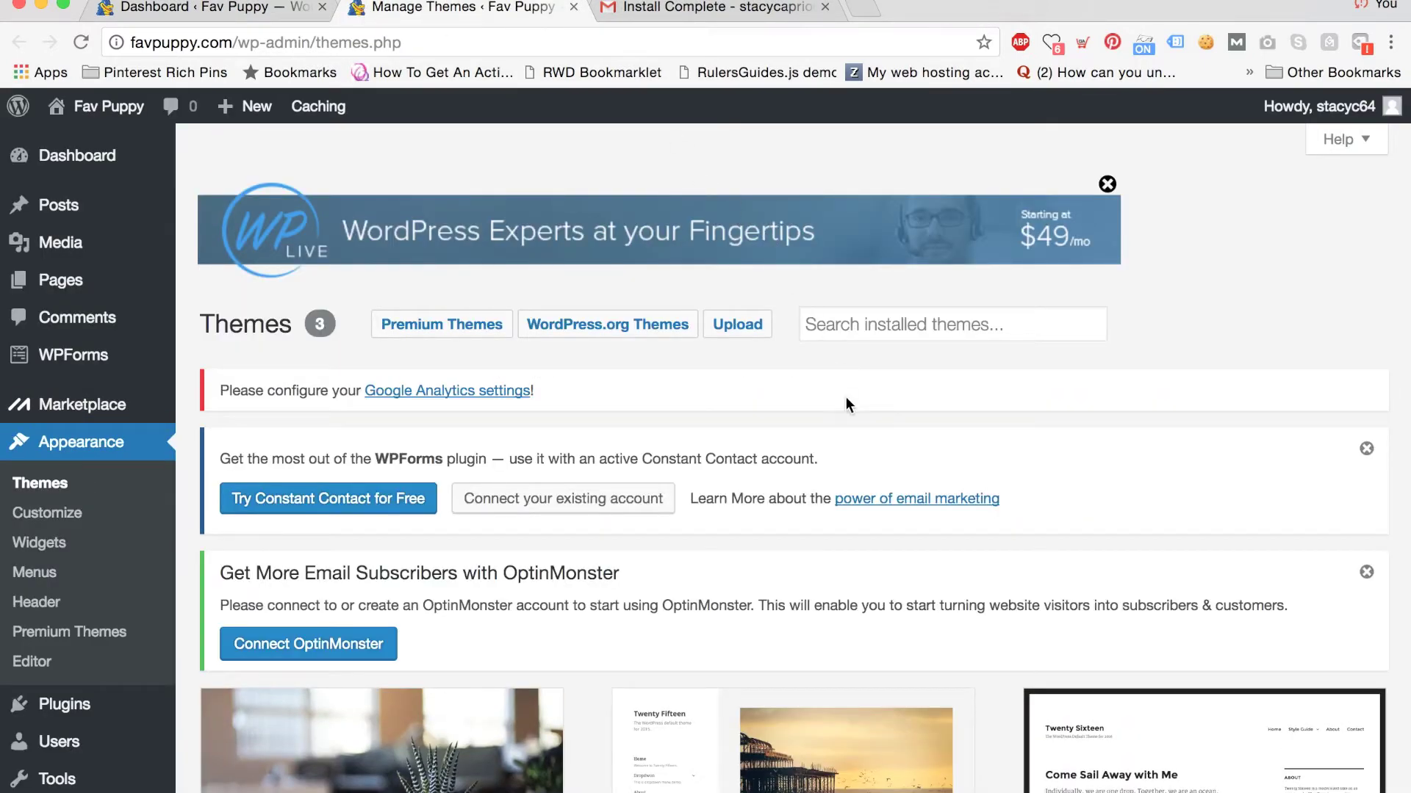
Go to Add New Theme and scroll through the theme listing.
scroll(846, 398, down, 10)
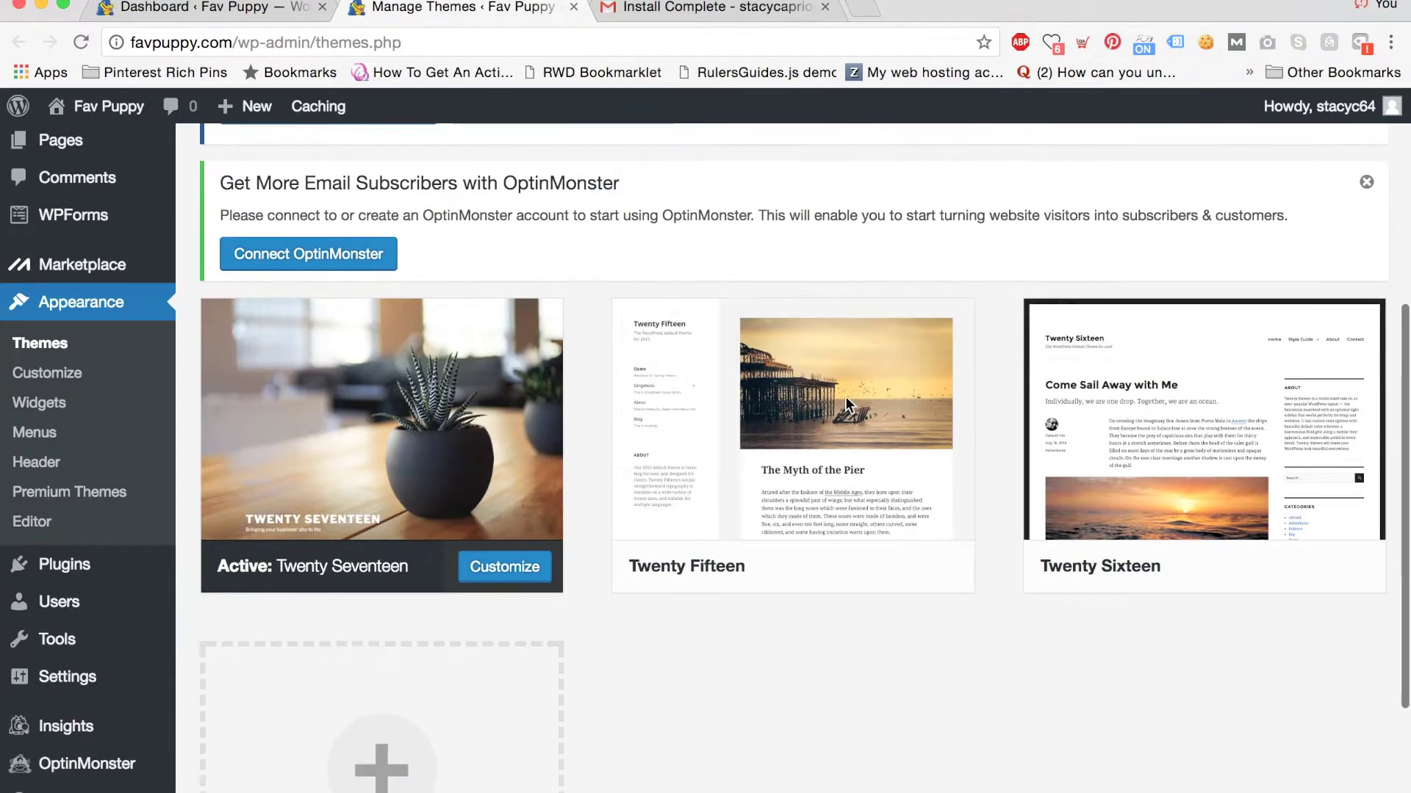
scroll(845, 396, down, 5)
click(397, 591)
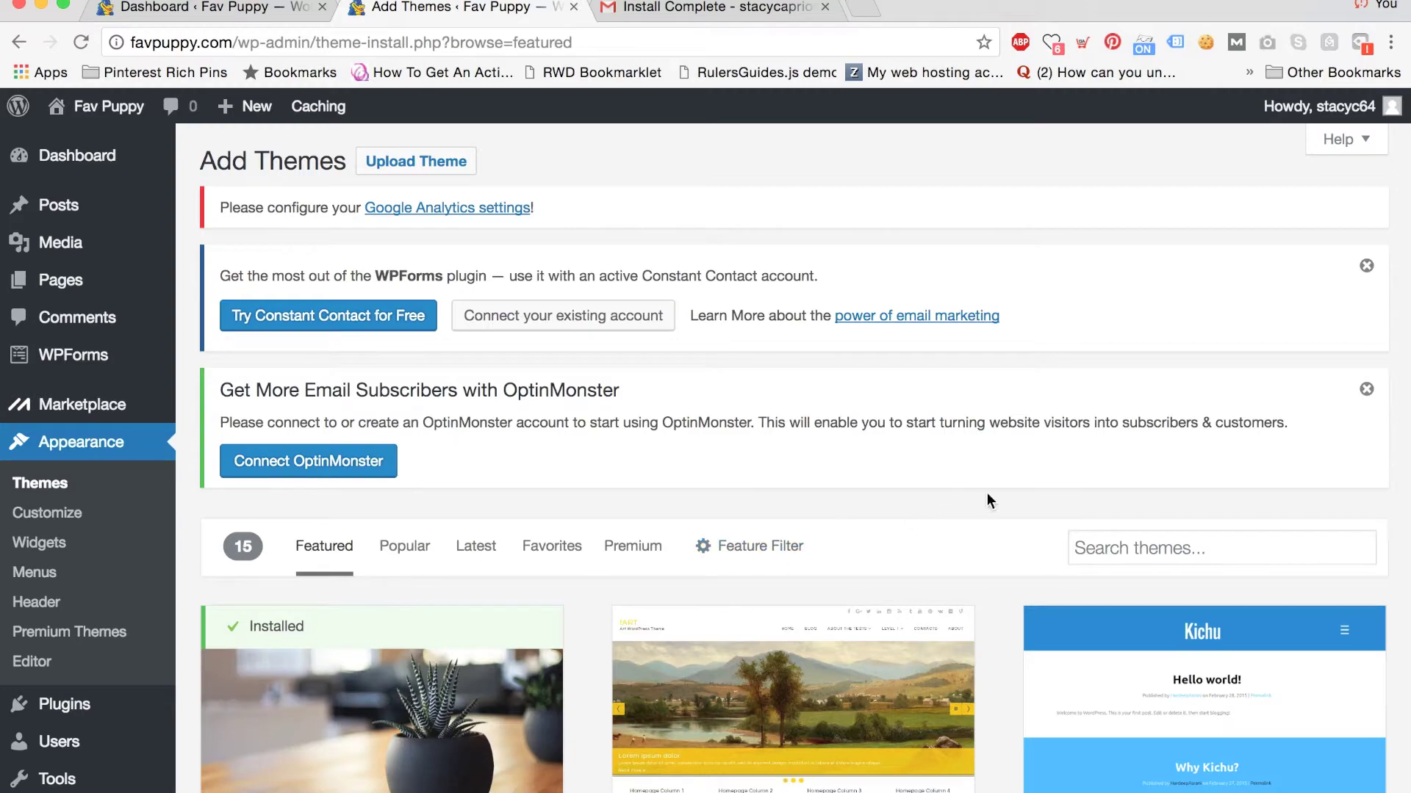
scroll(986, 493, down, 5)
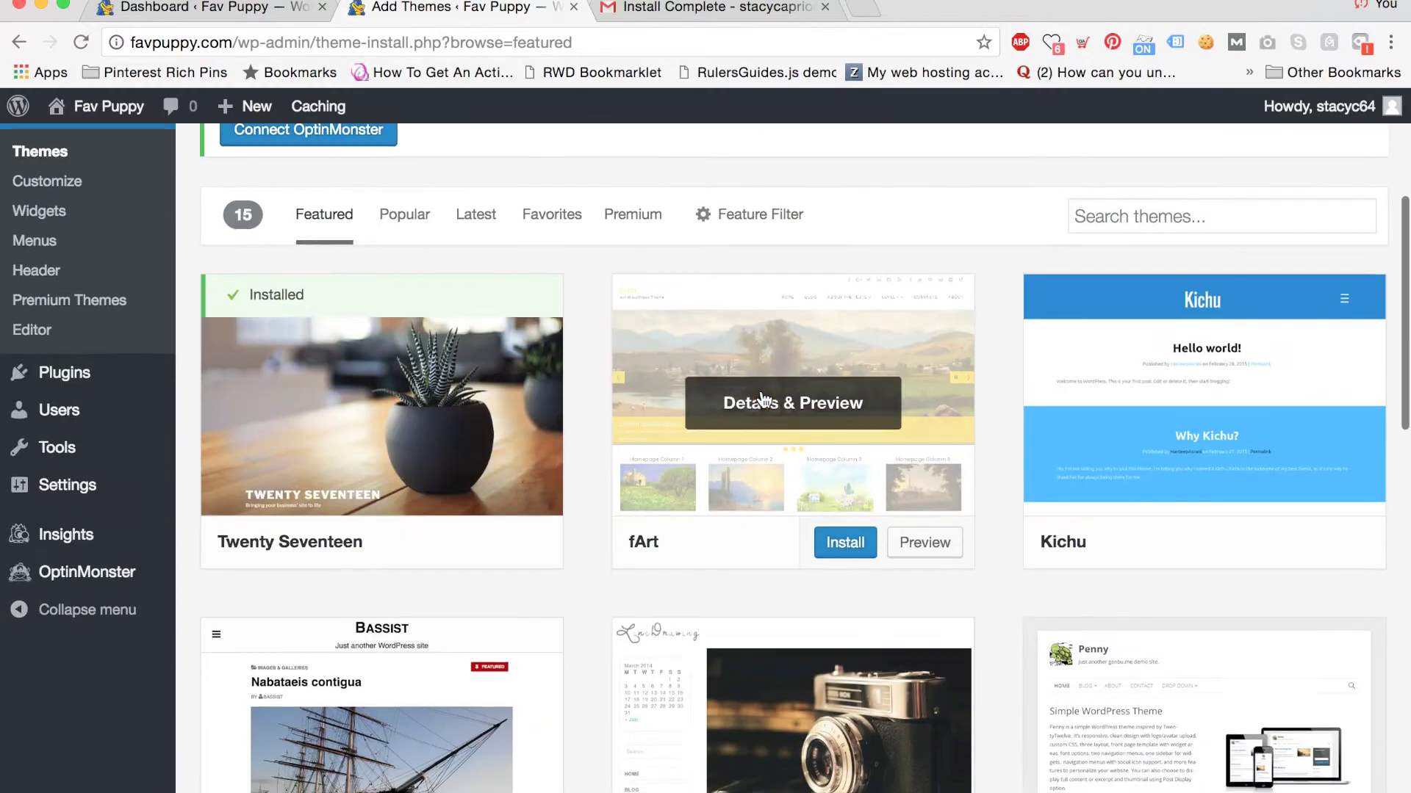
scroll(760, 397, down, 9)
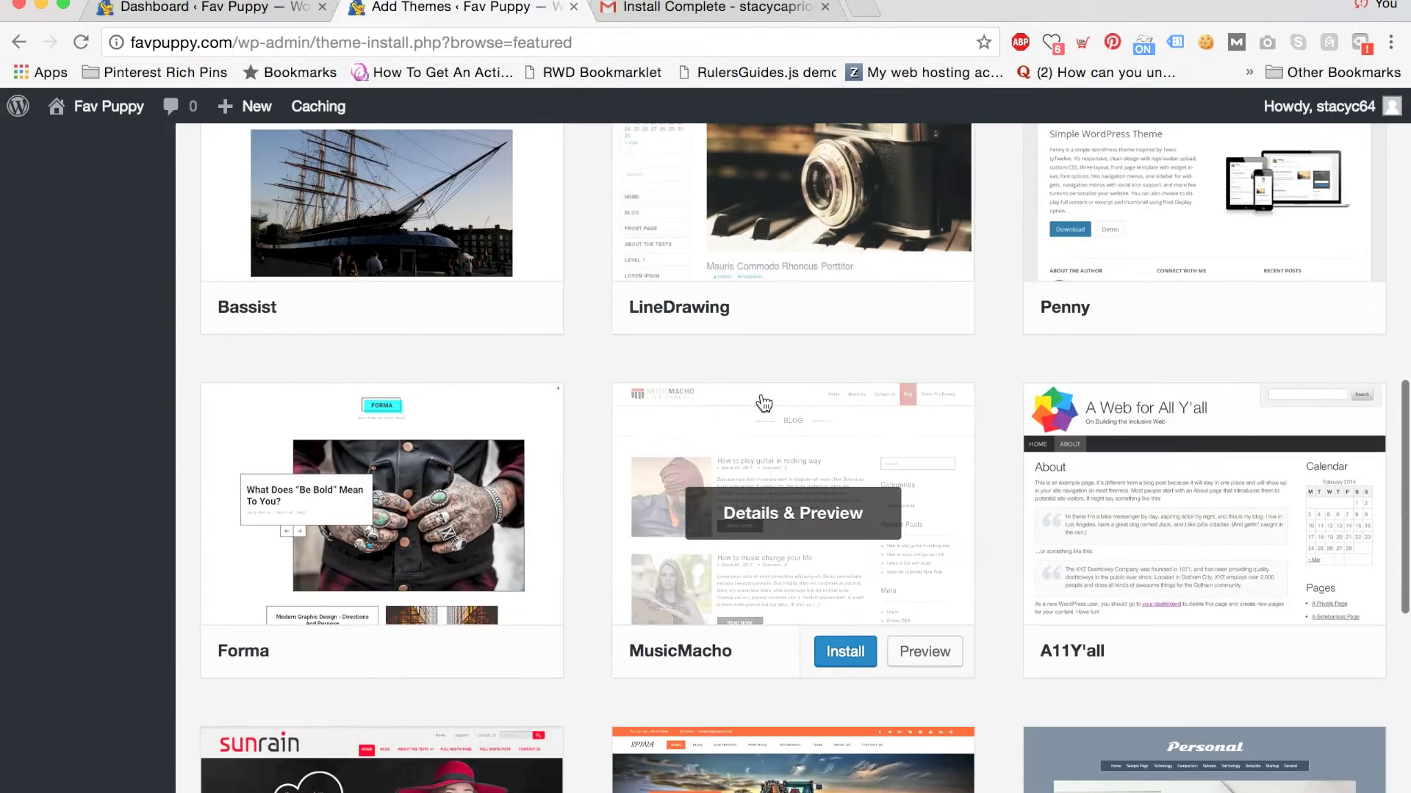
scroll(764, 402, down, 3)
scroll(764, 406, down, 3)
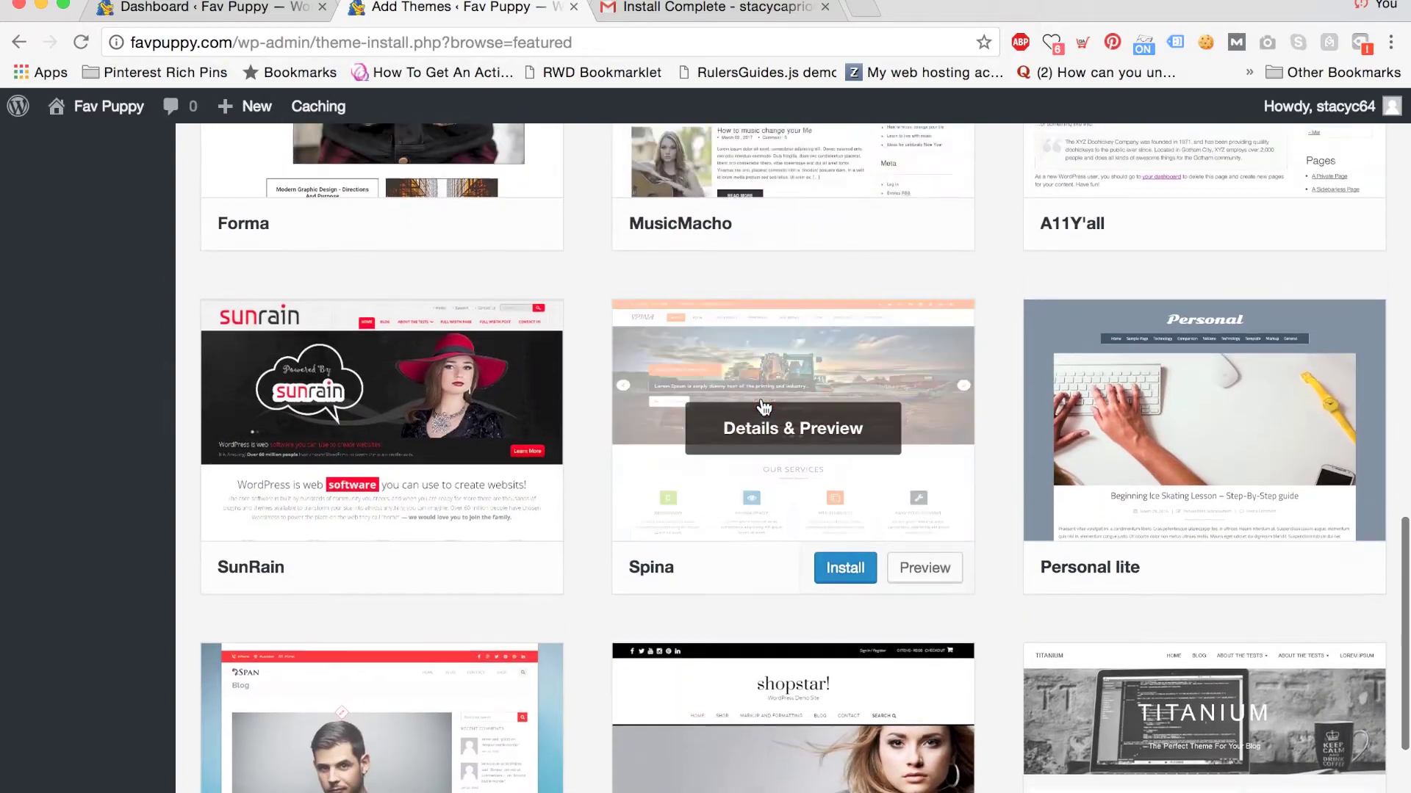
scroll(764, 404, up, 20)
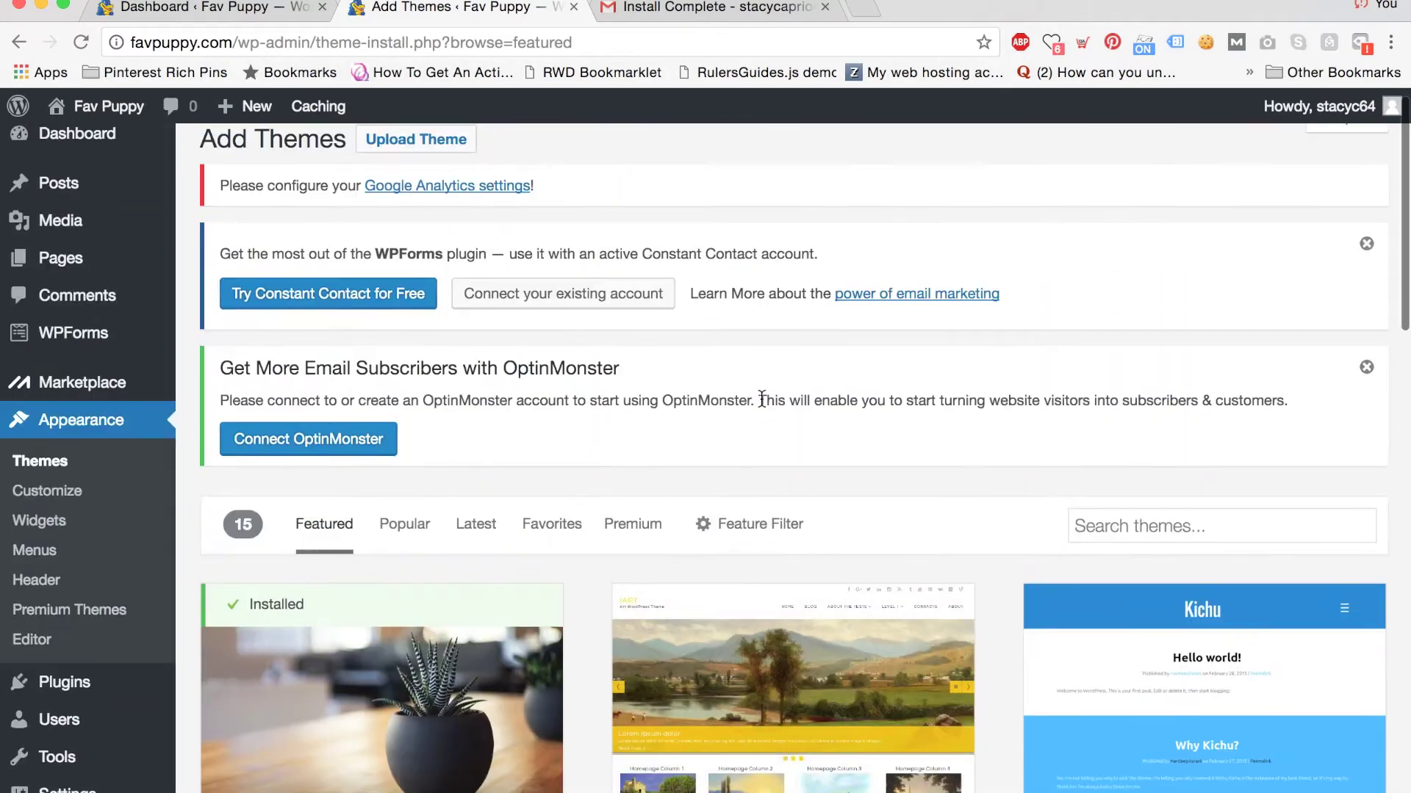
Show the Popular themes and open the Sydney theme preview.
click(417, 527)
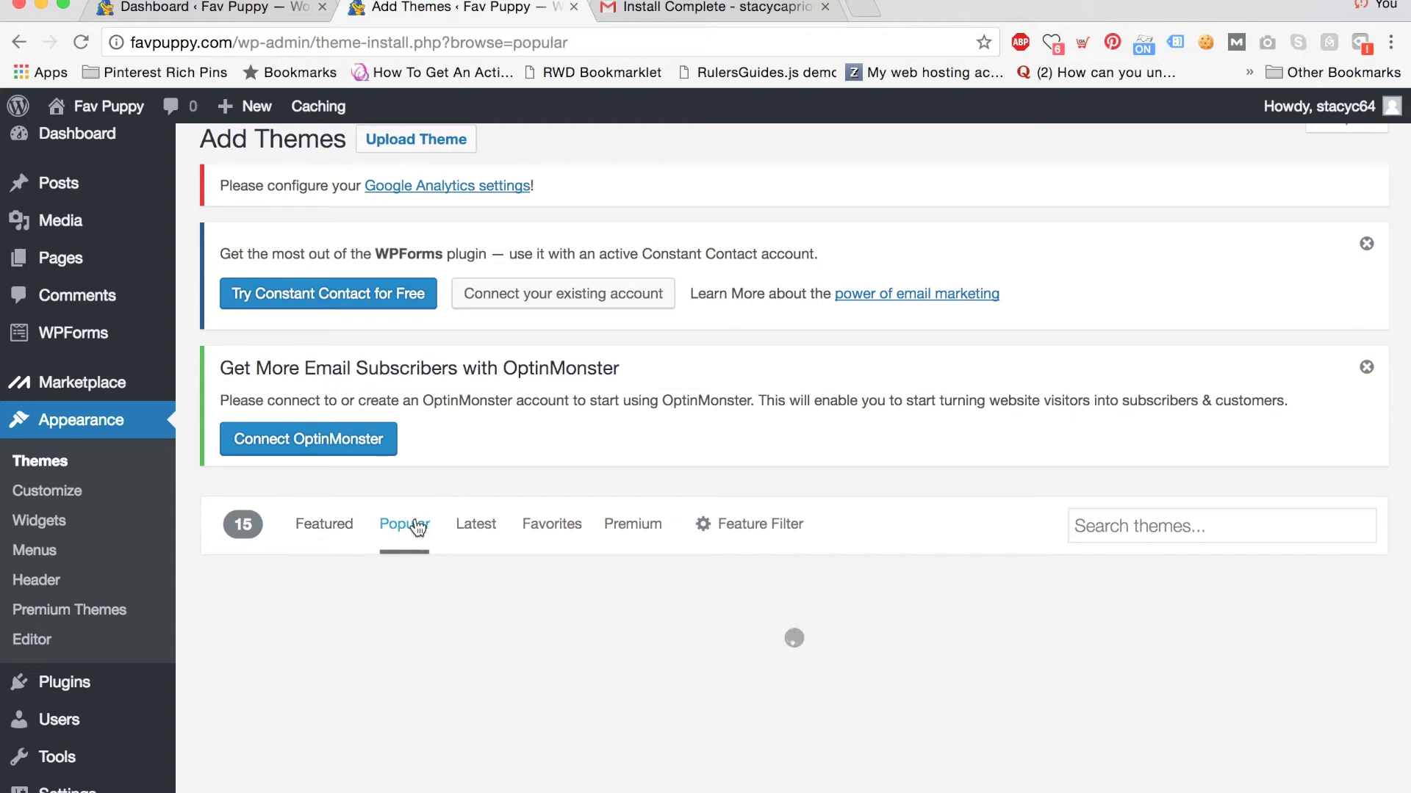
scroll(986, 457, down, 5)
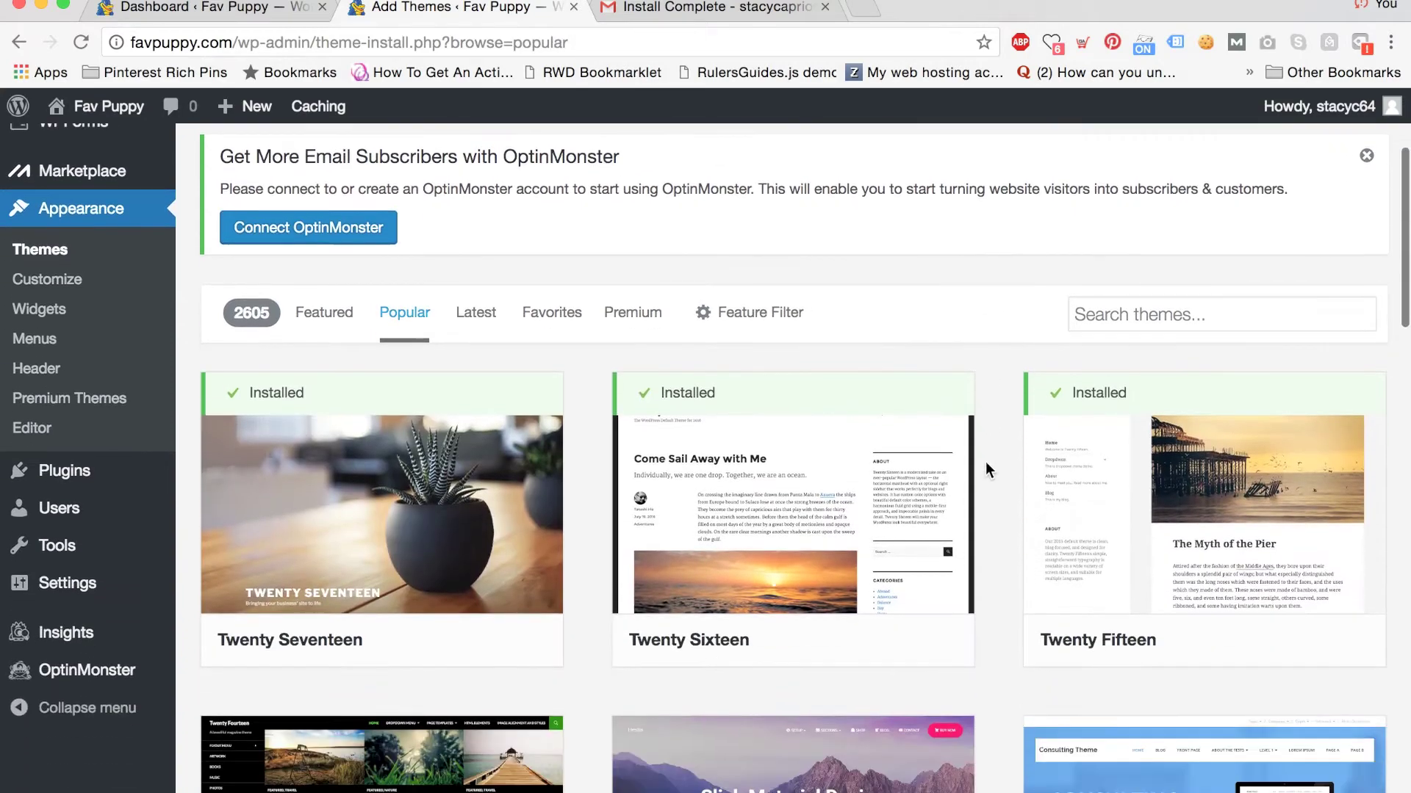
scroll(985, 463, down, 7)
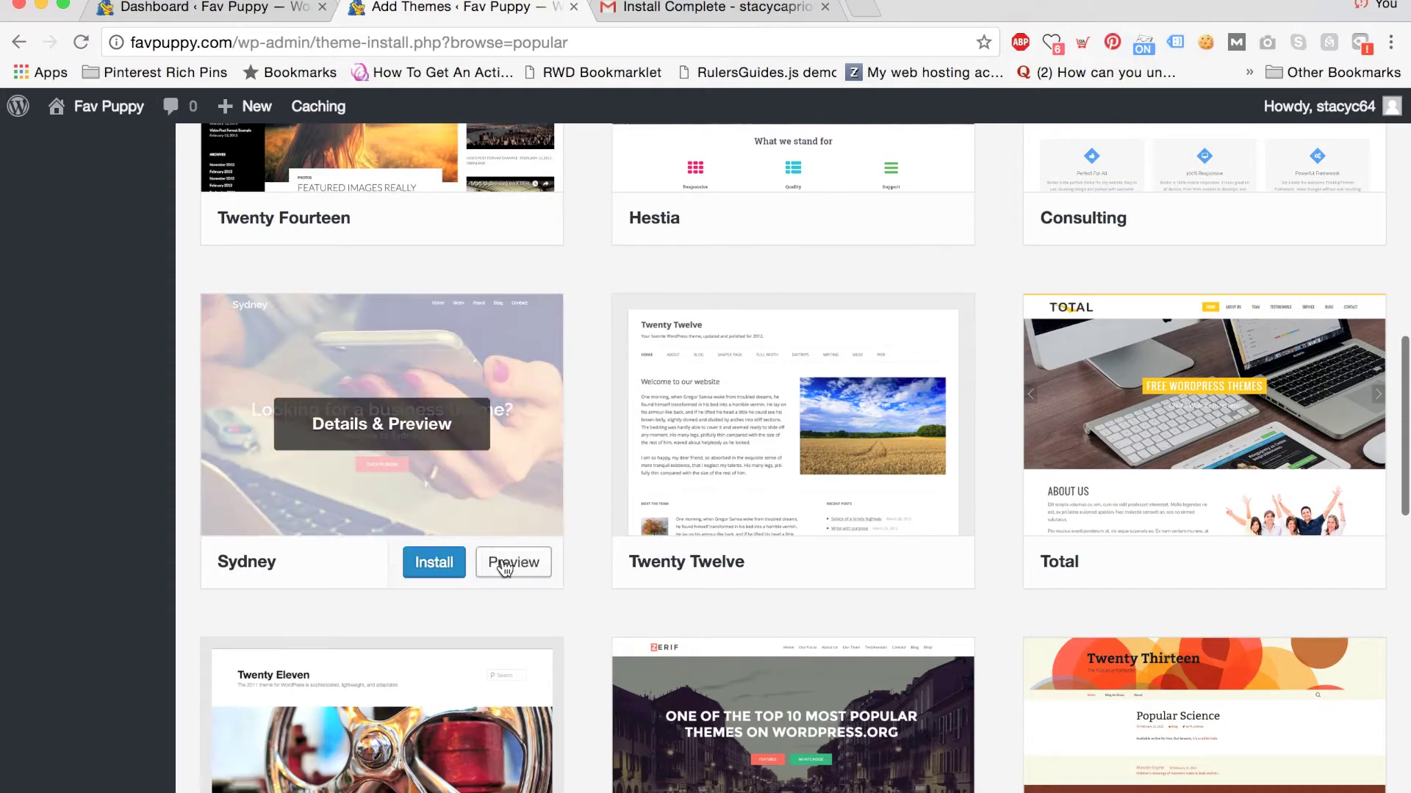
click(510, 562)
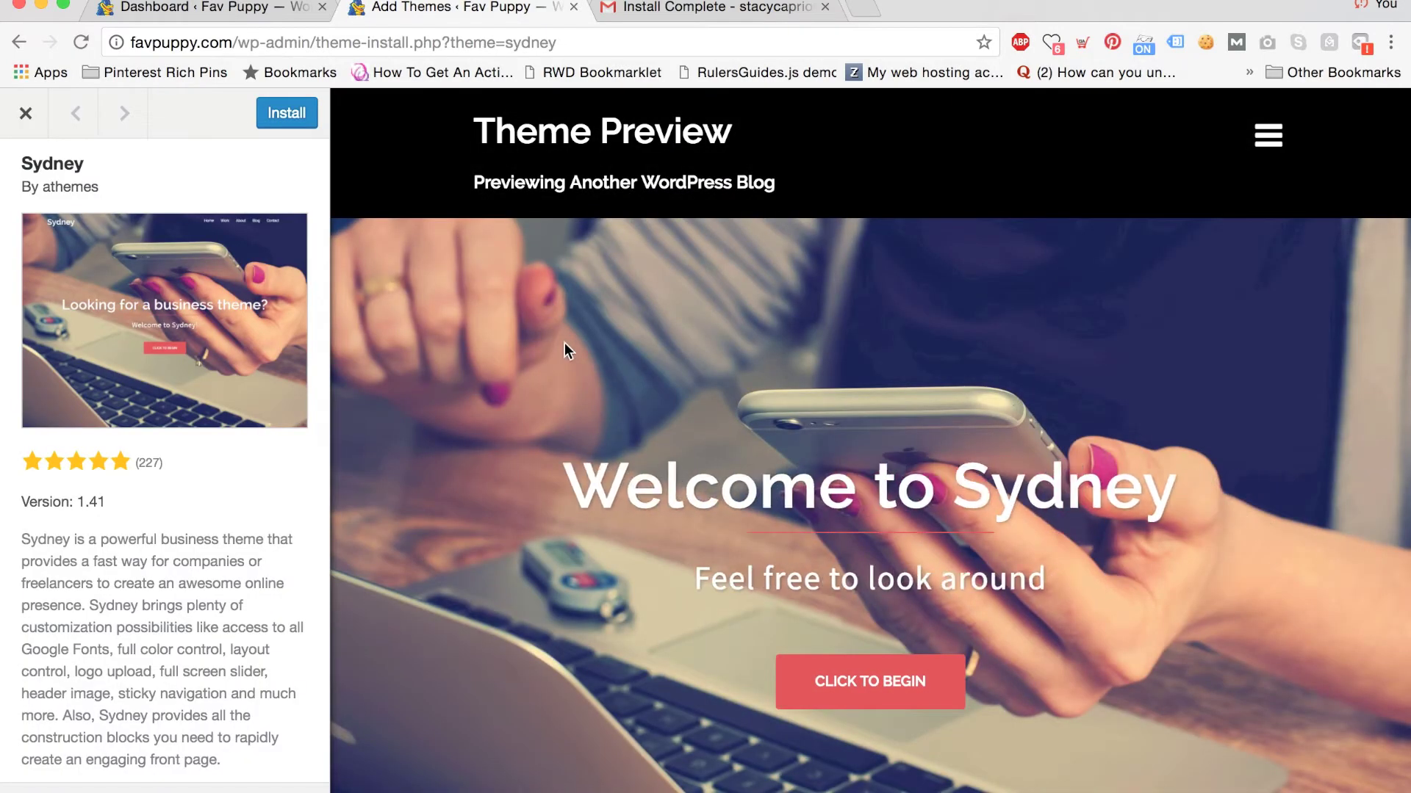
Review the Sydney preview, then install and activate the Sydney theme.
scroll(564, 342, down, 2)
scroll(566, 342, down, 12)
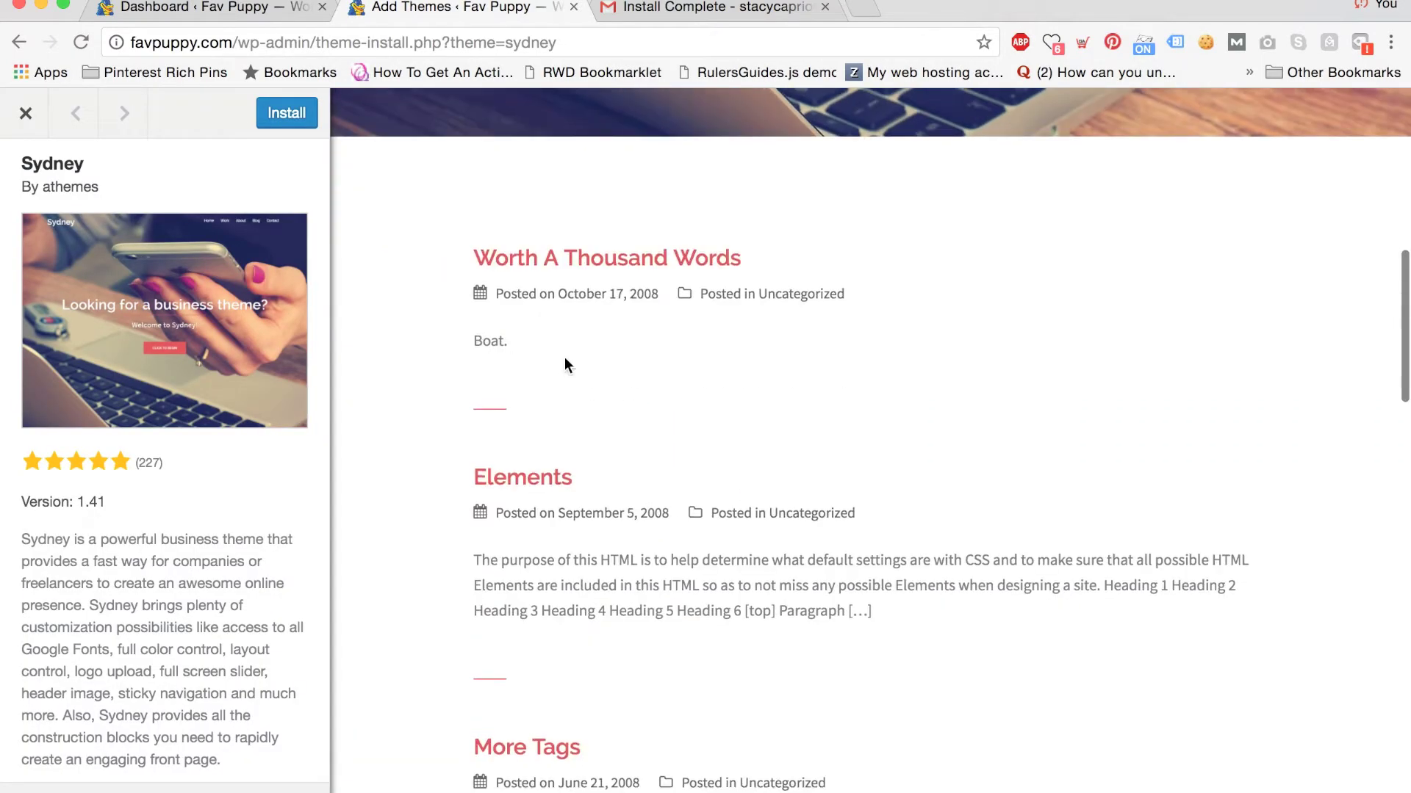
scroll(564, 358, down, 20)
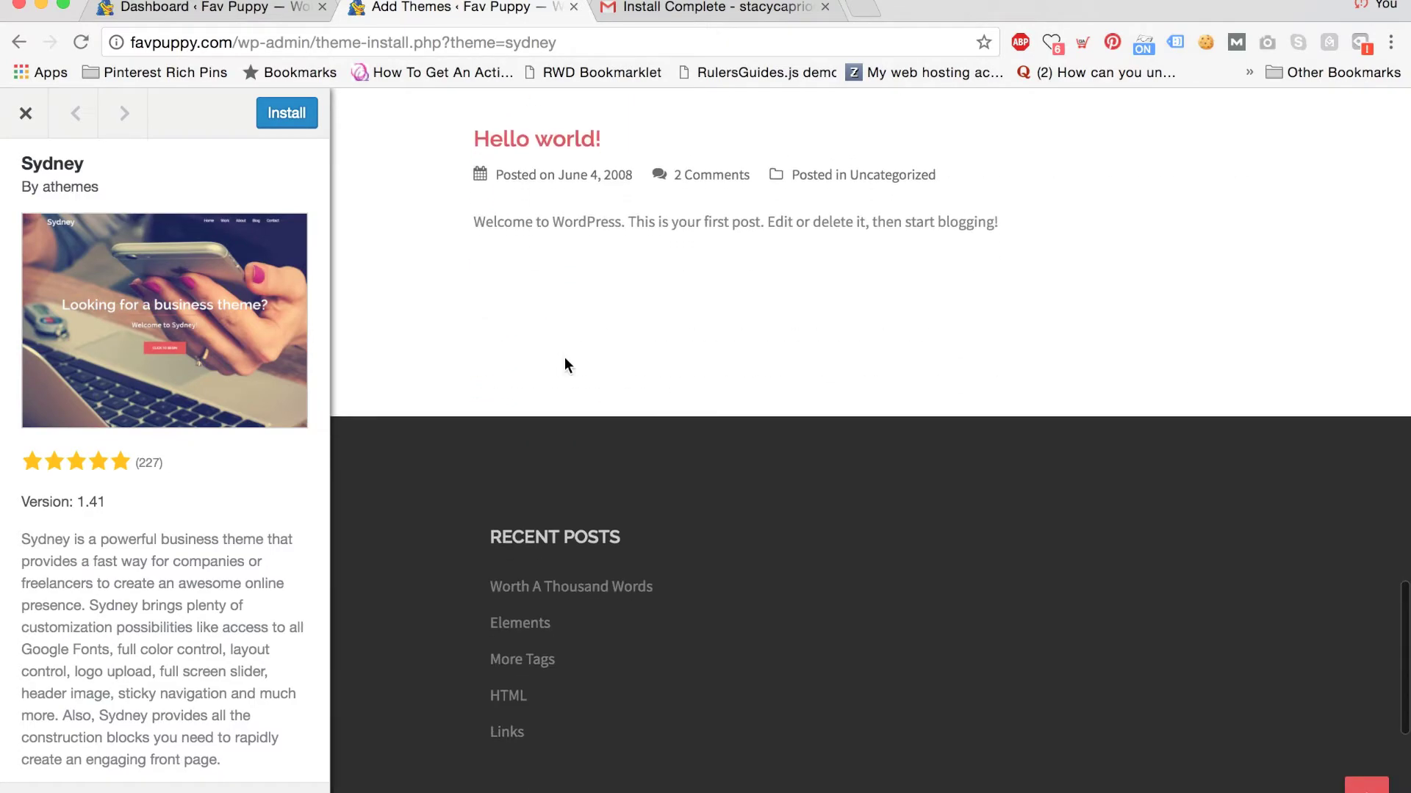
scroll(566, 360, down, 2)
scroll(566, 360, up, 10)
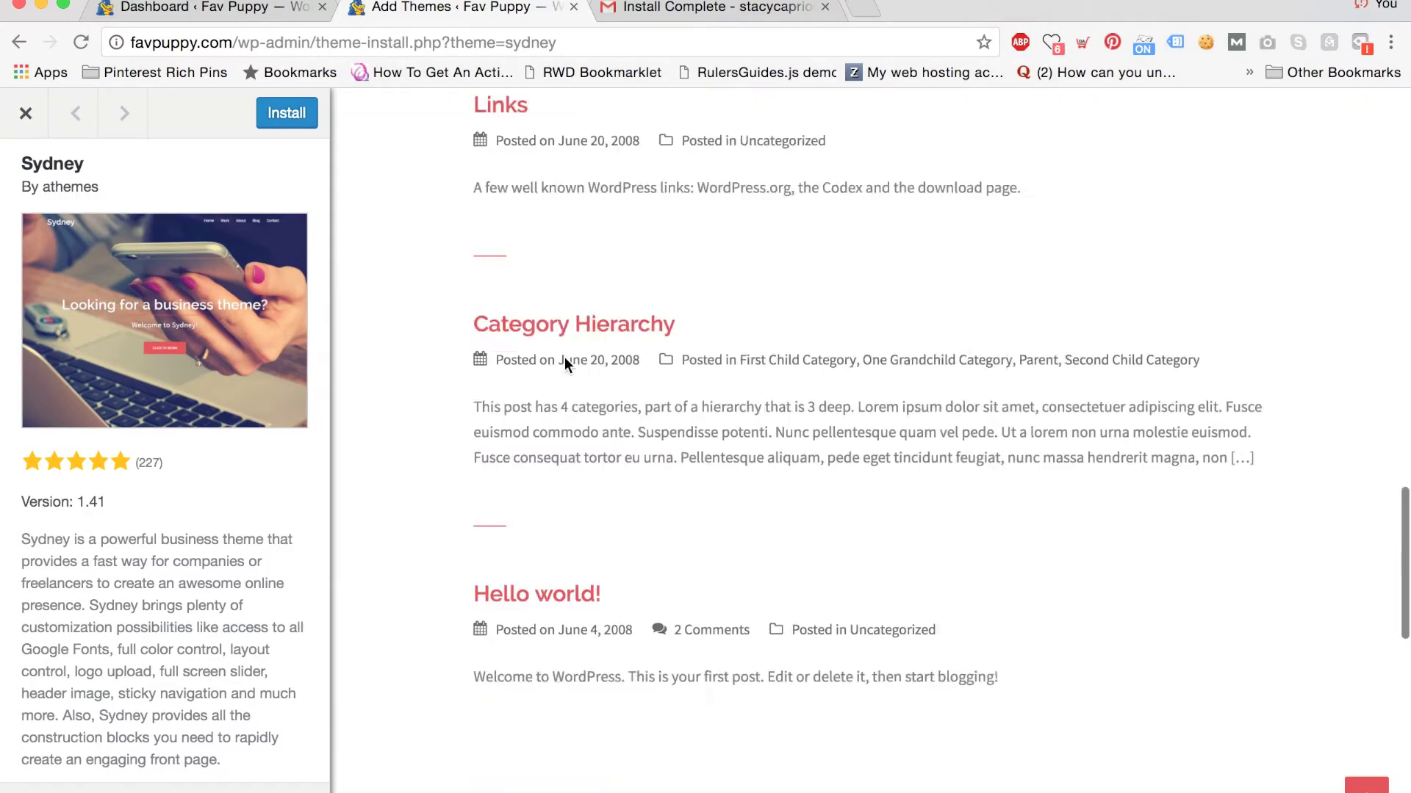
scroll(566, 358, up, 10)
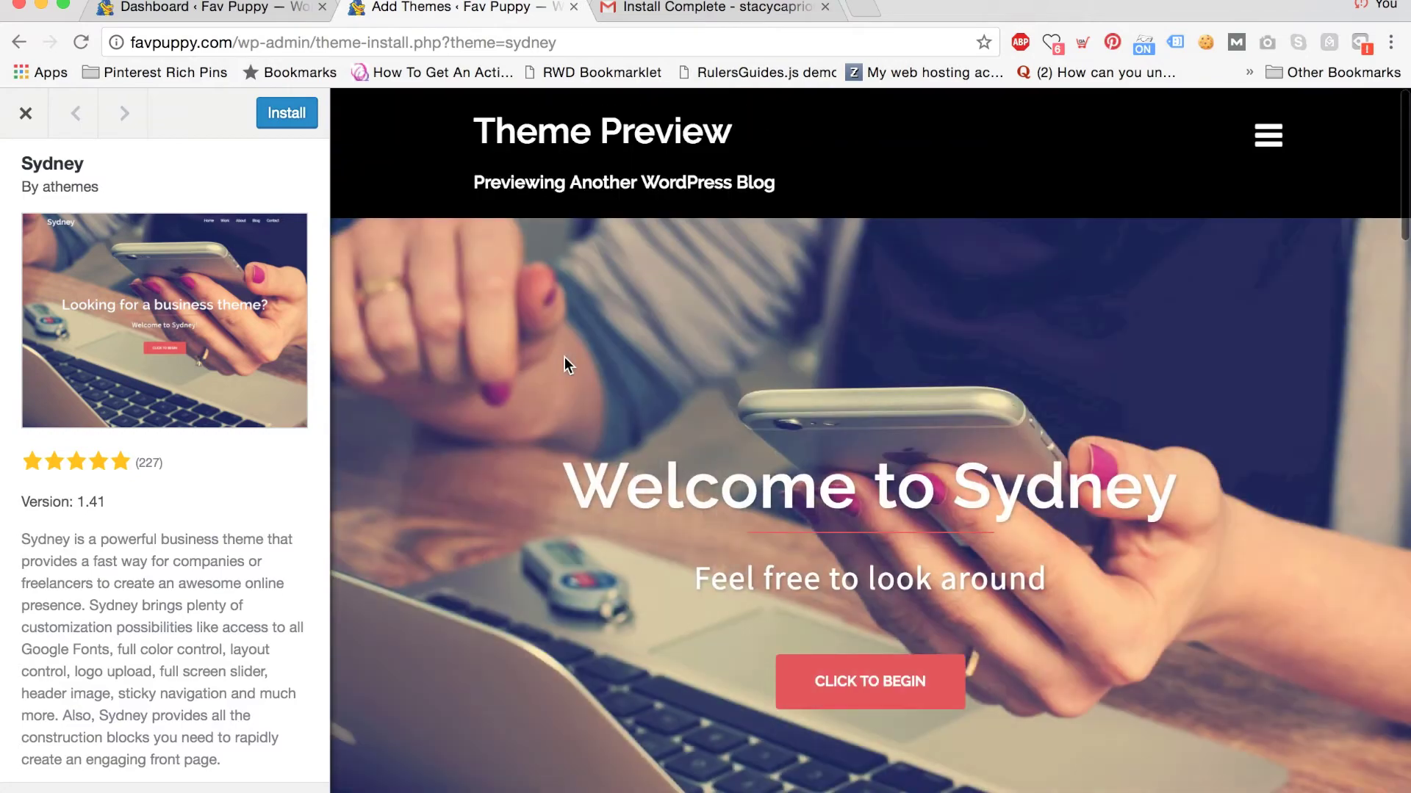
click(282, 119)
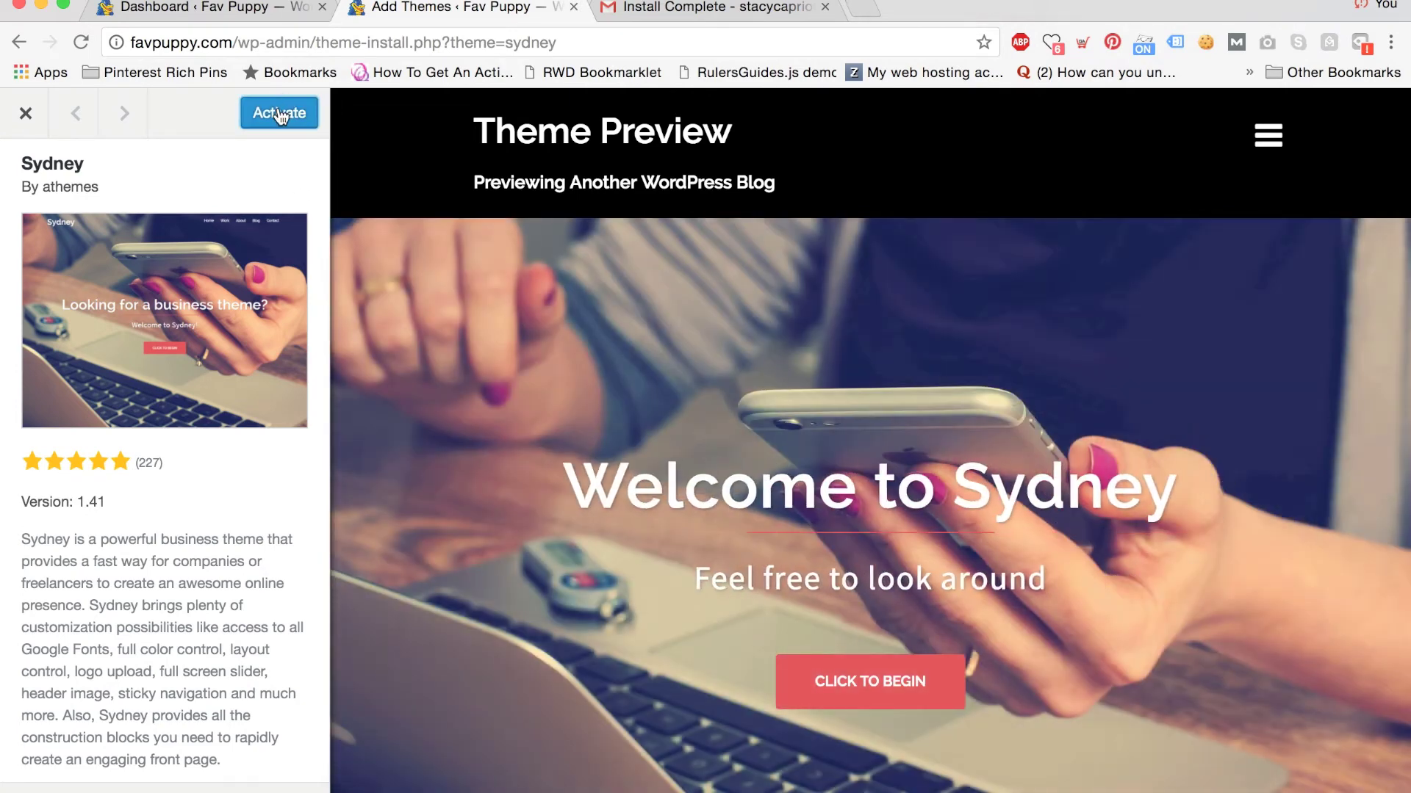
click(279, 114)
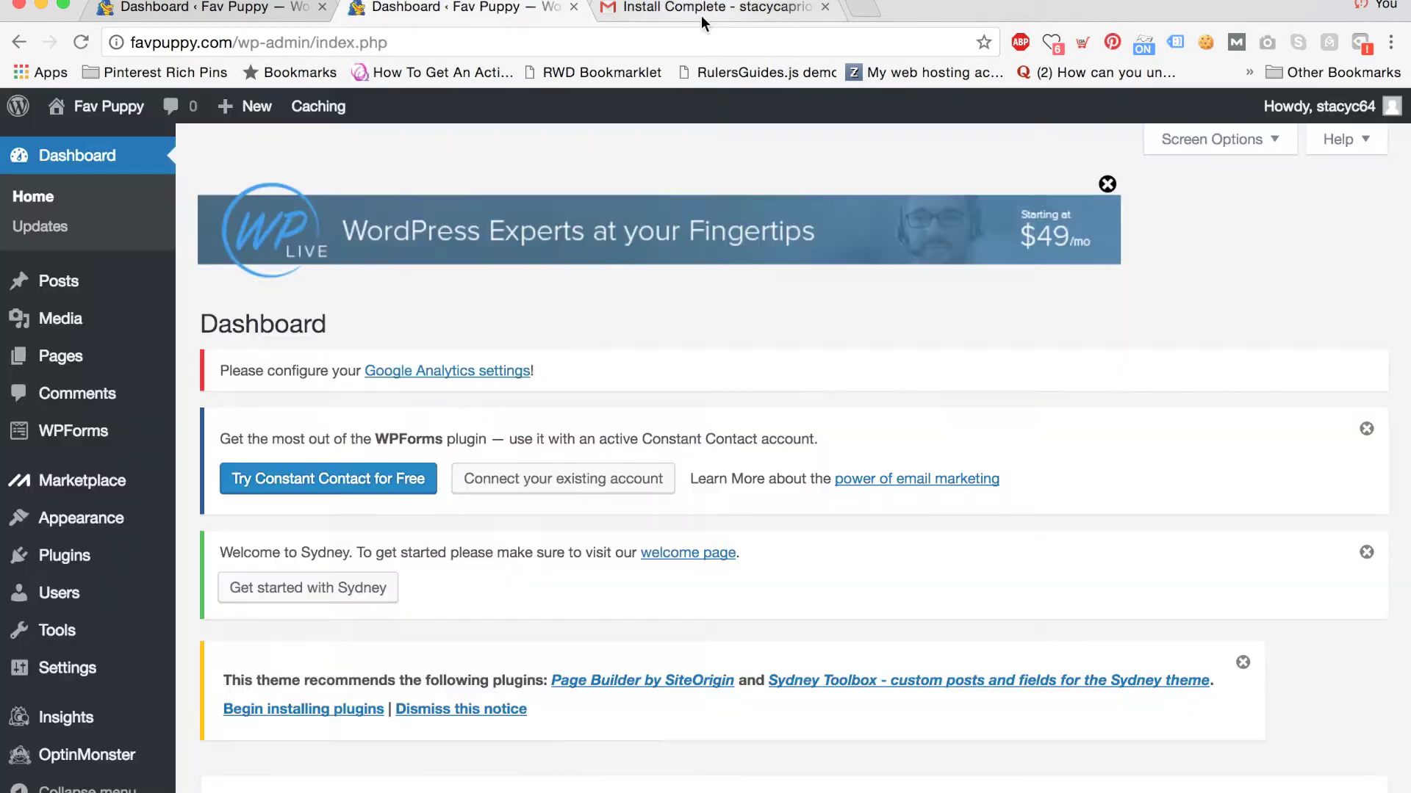
Load favpuppy.com in a new tab and scroll through the Sydney-styled homepage.
click(863, 8)
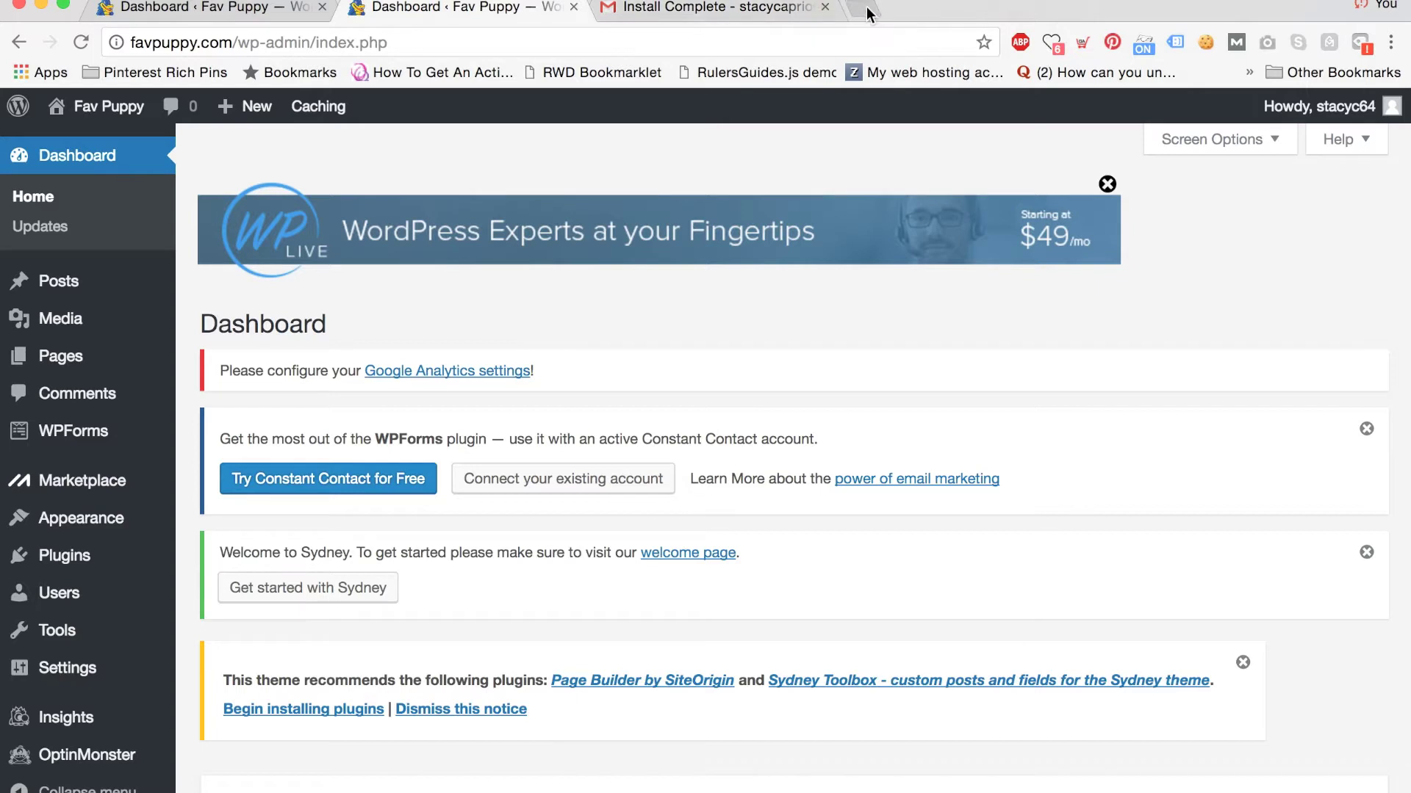
text(favpuppy.com)
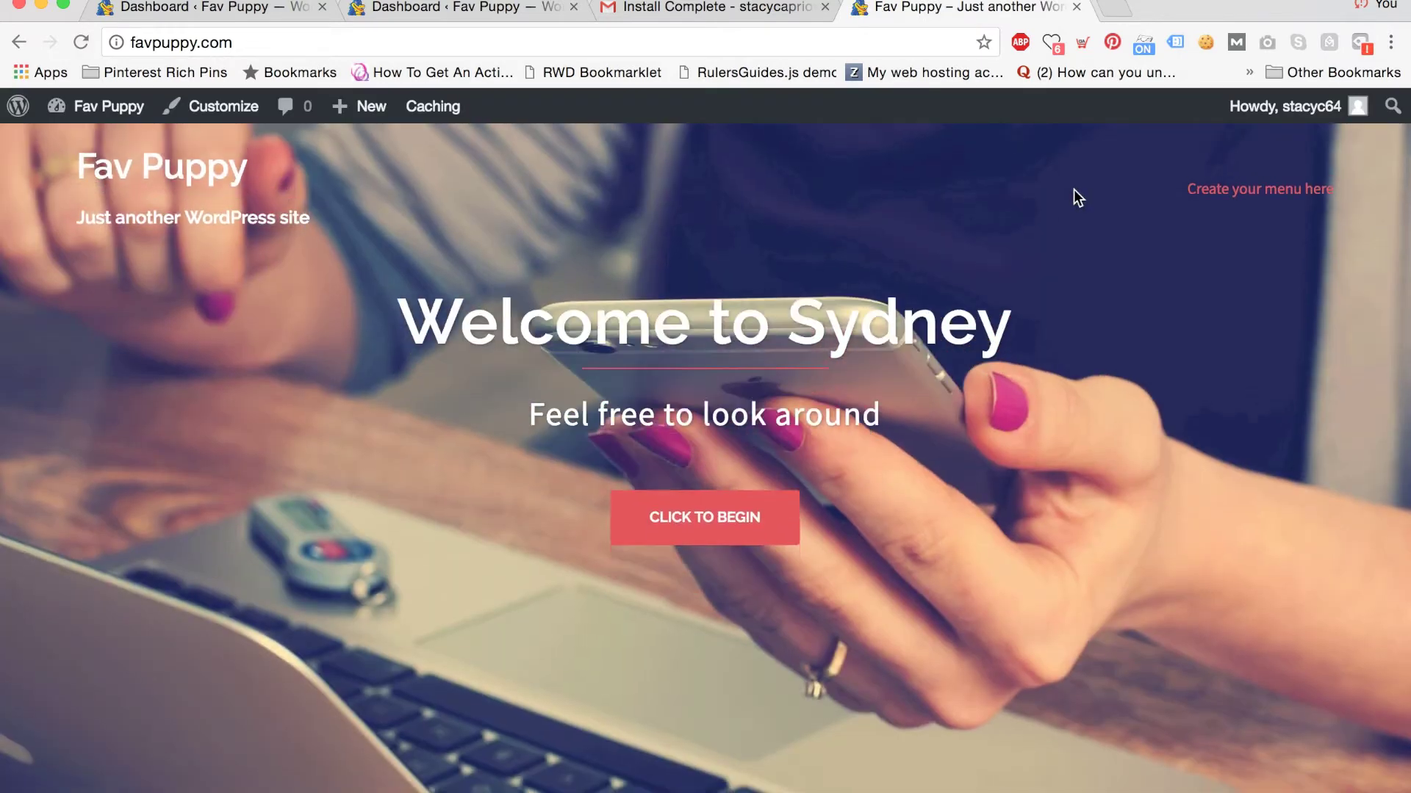
scroll(1073, 189, down, 5)
scroll(1073, 188, down, 12)
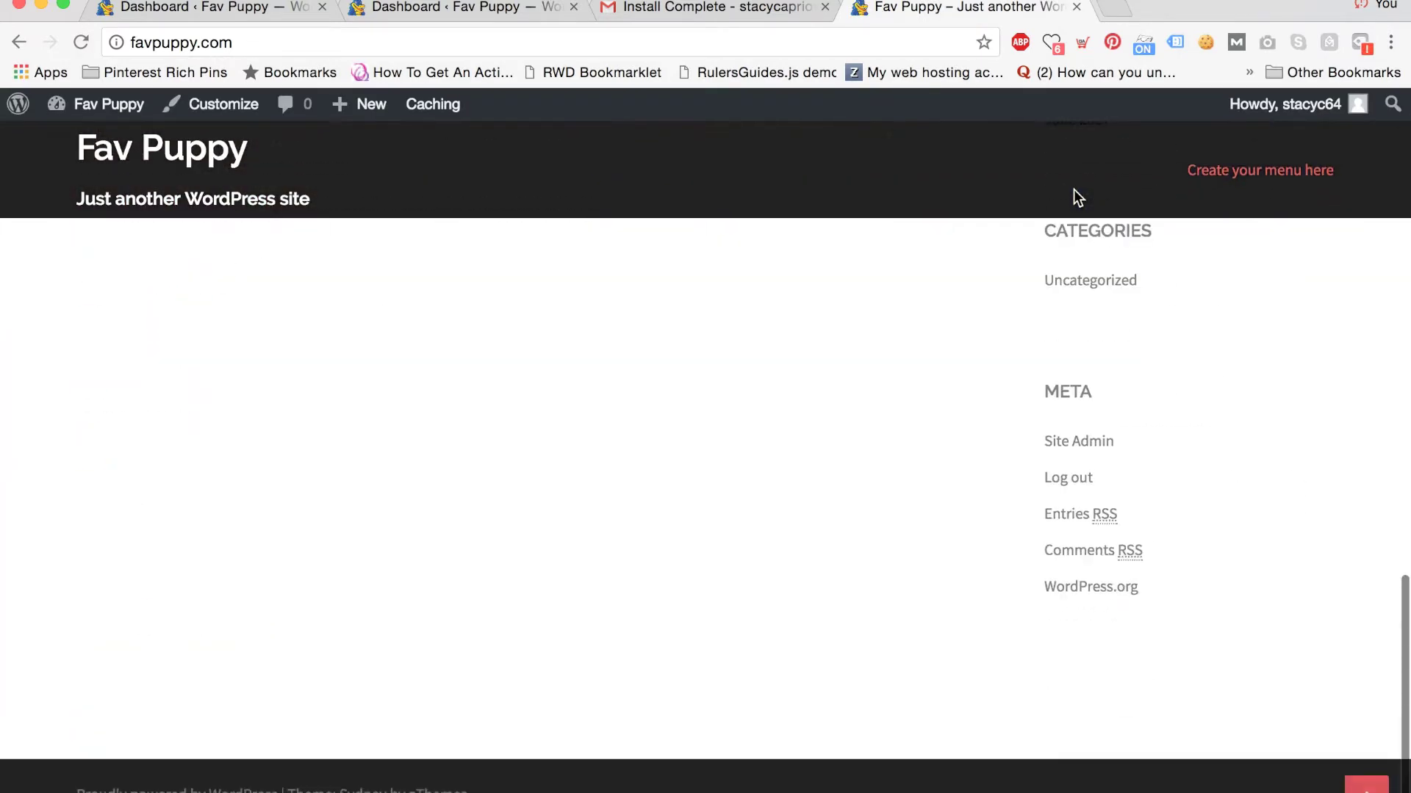
scroll(1073, 188, up, 7)
scroll(1073, 189, up, 10)
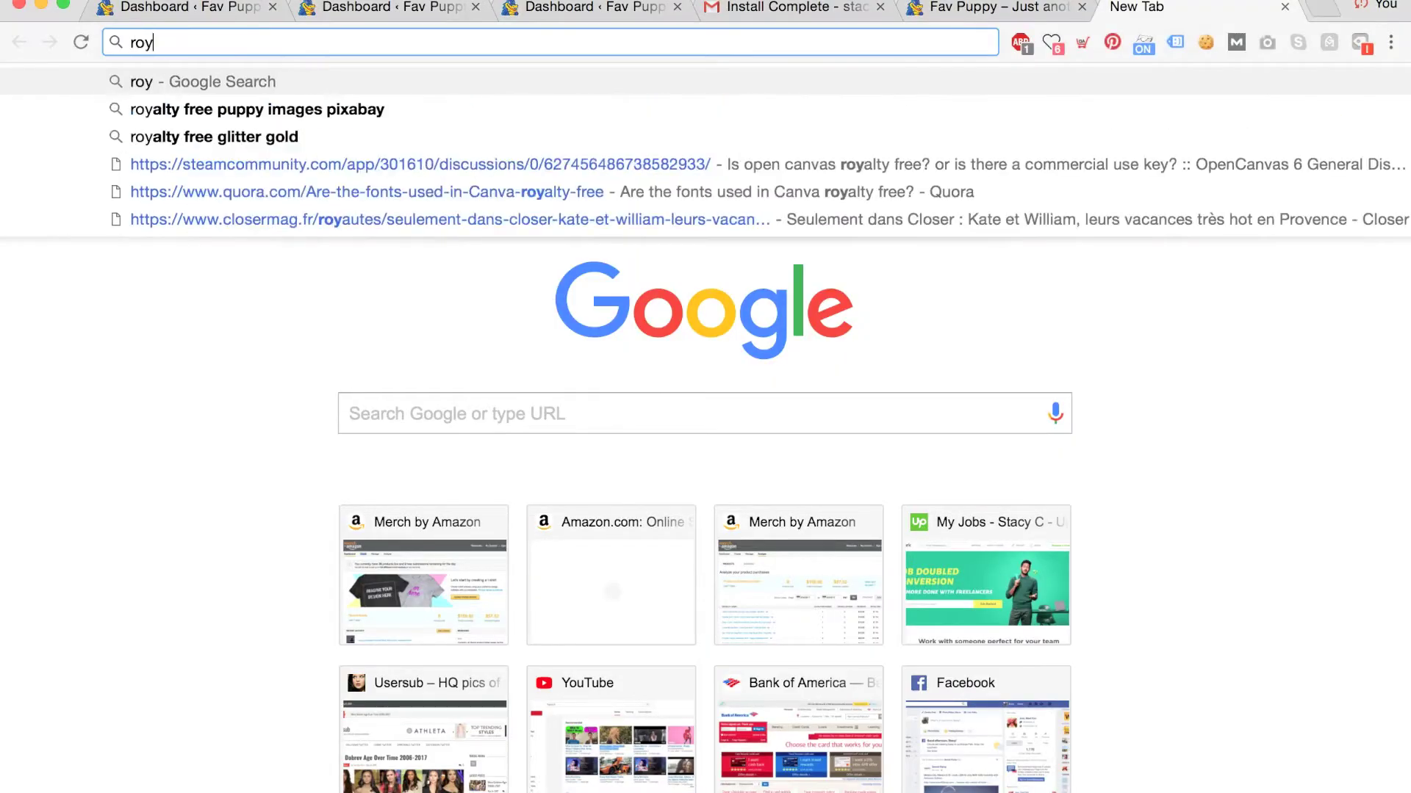
Find Pixabay puppy images via Google and download the polka-dot cup photo at 1920×1280.
key(Return)
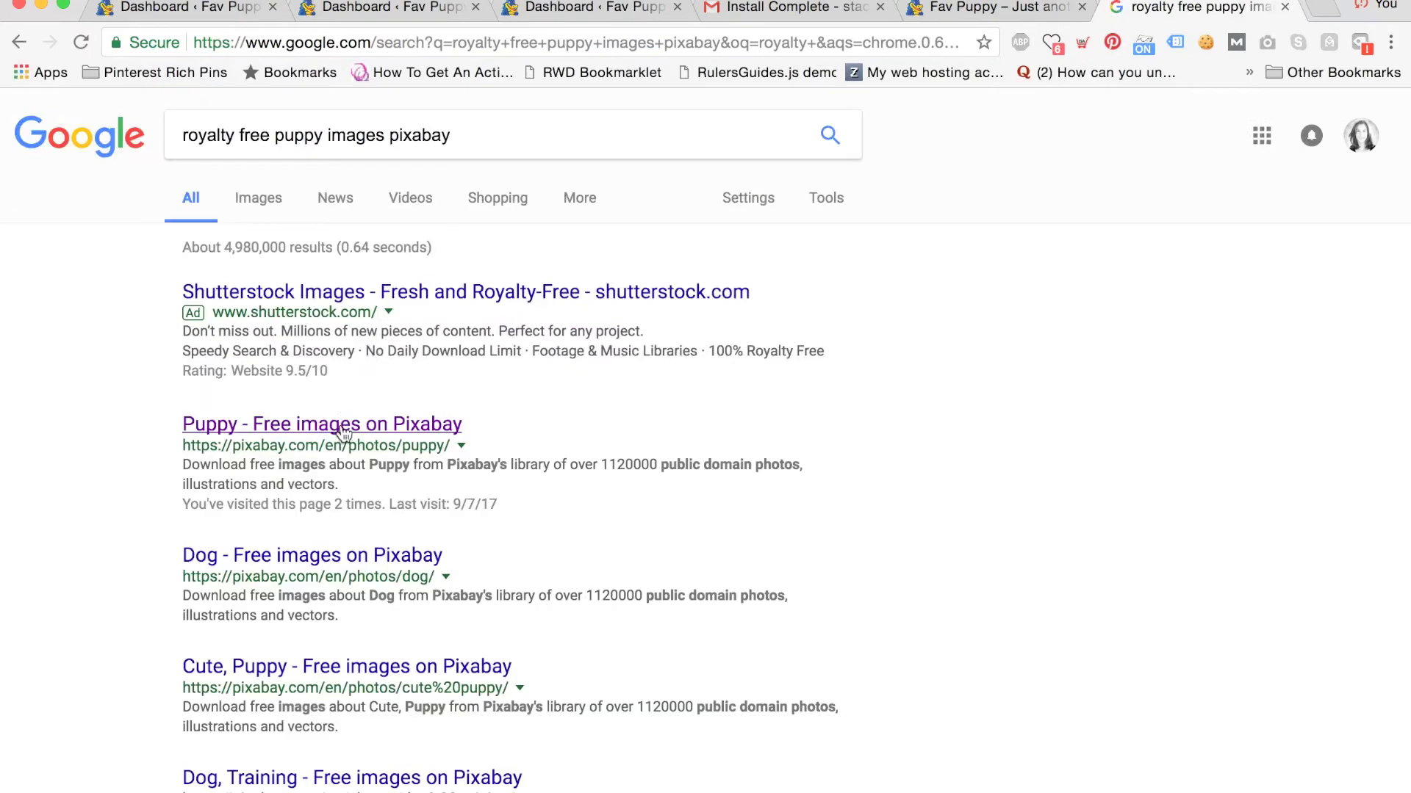
click(343, 432)
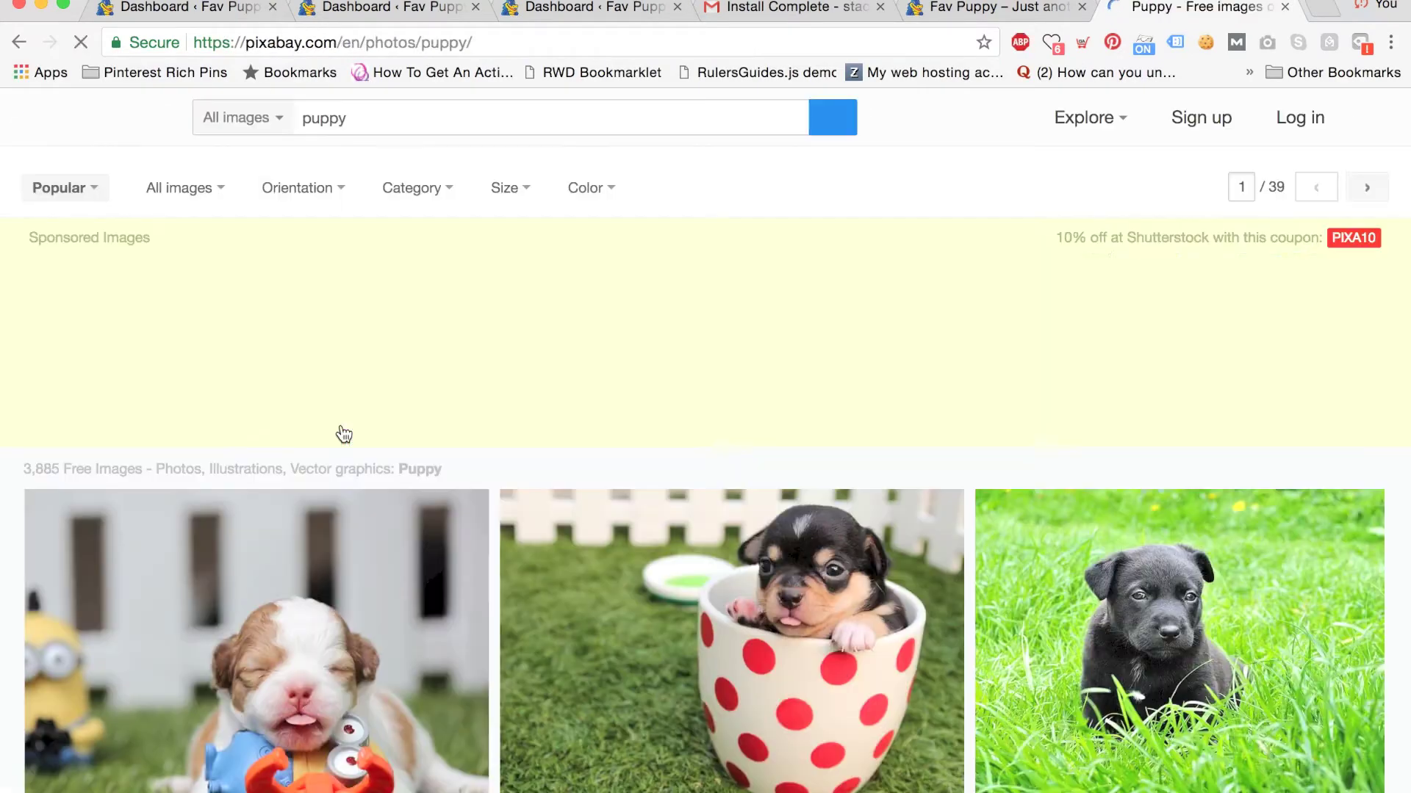
click(759, 647)
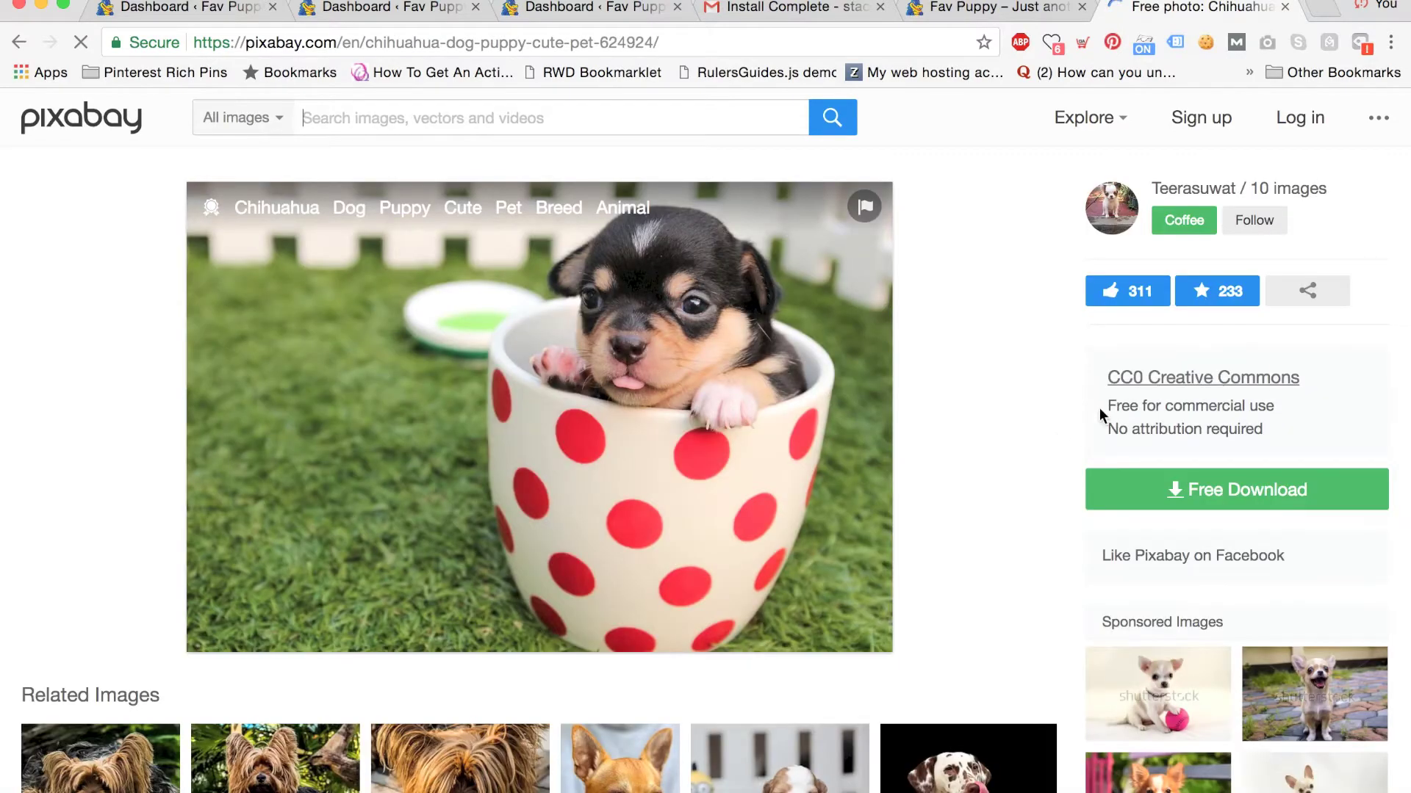
drag(1105, 403, 1266, 425)
click(1181, 490)
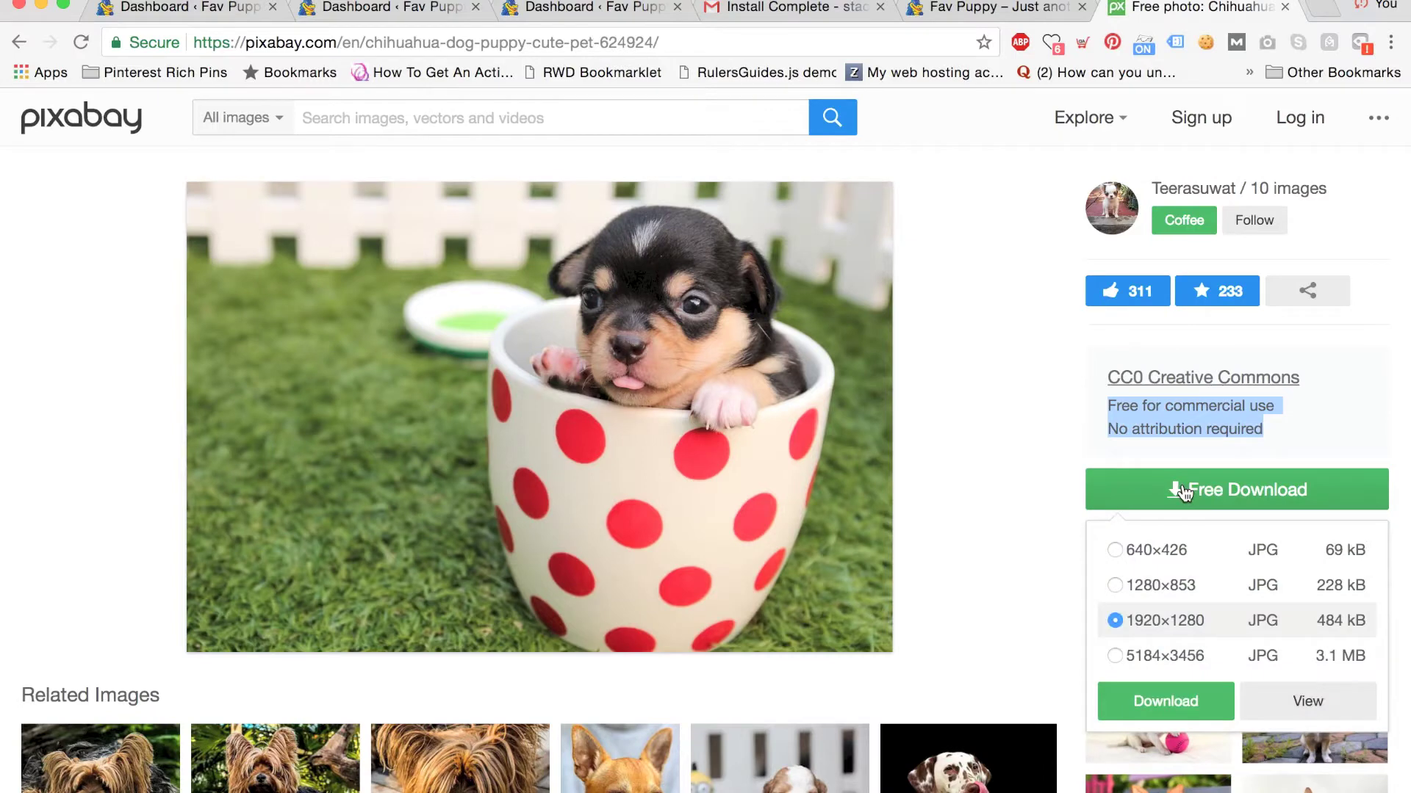
click(1163, 701)
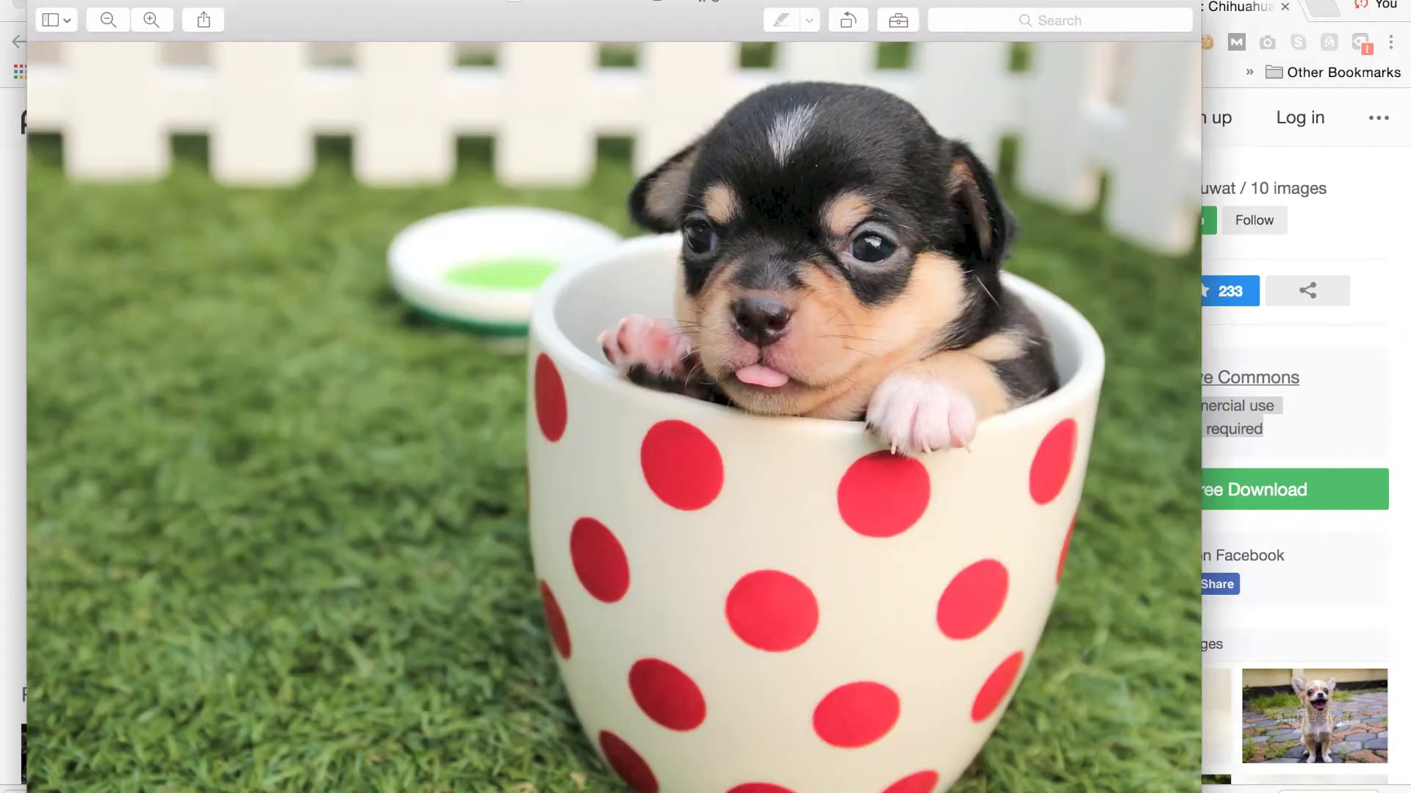
Rename the downloaded photo to pup.jpg and set its location to Desktop.
click(557, 4)
click(608, 35)
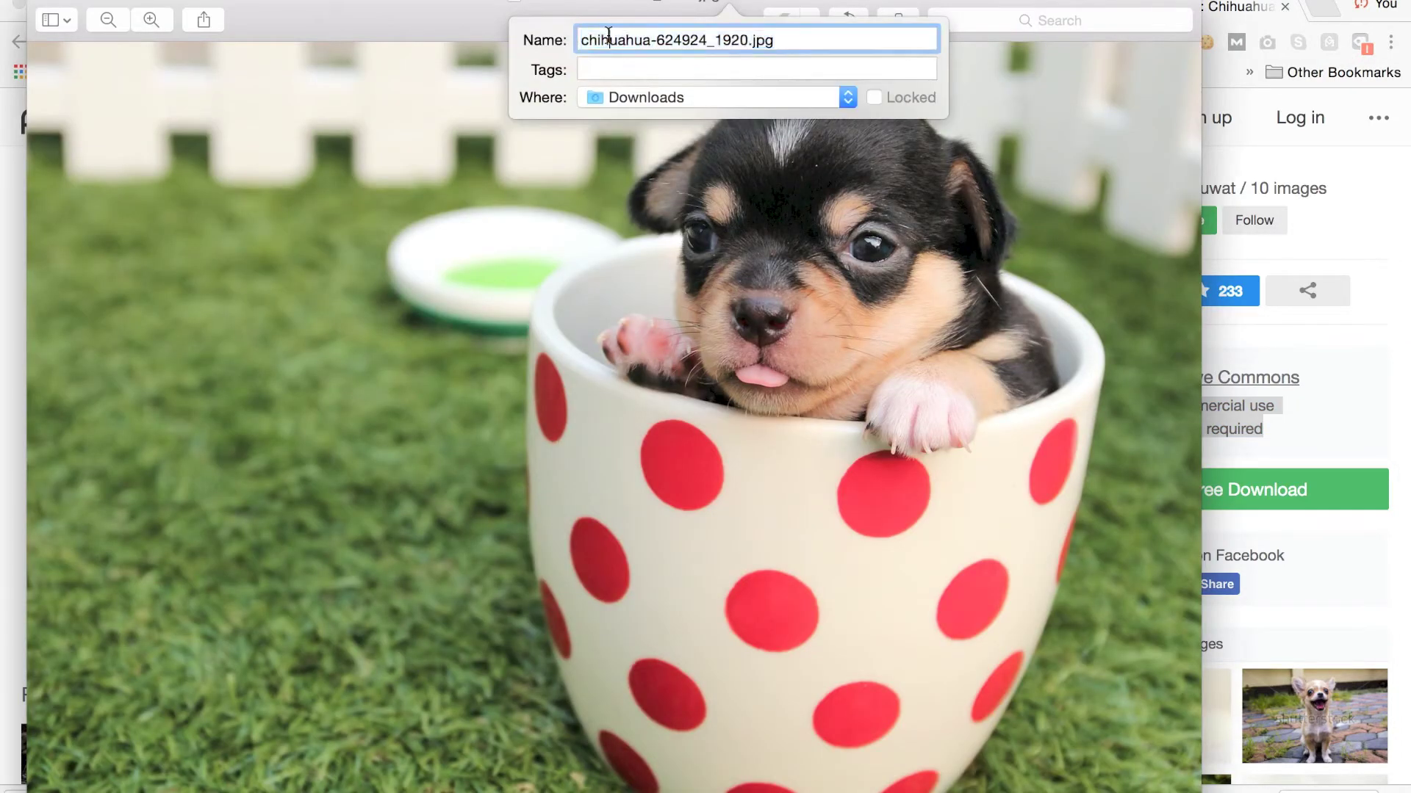
drag(747, 34, 362, 35)
text(pup)
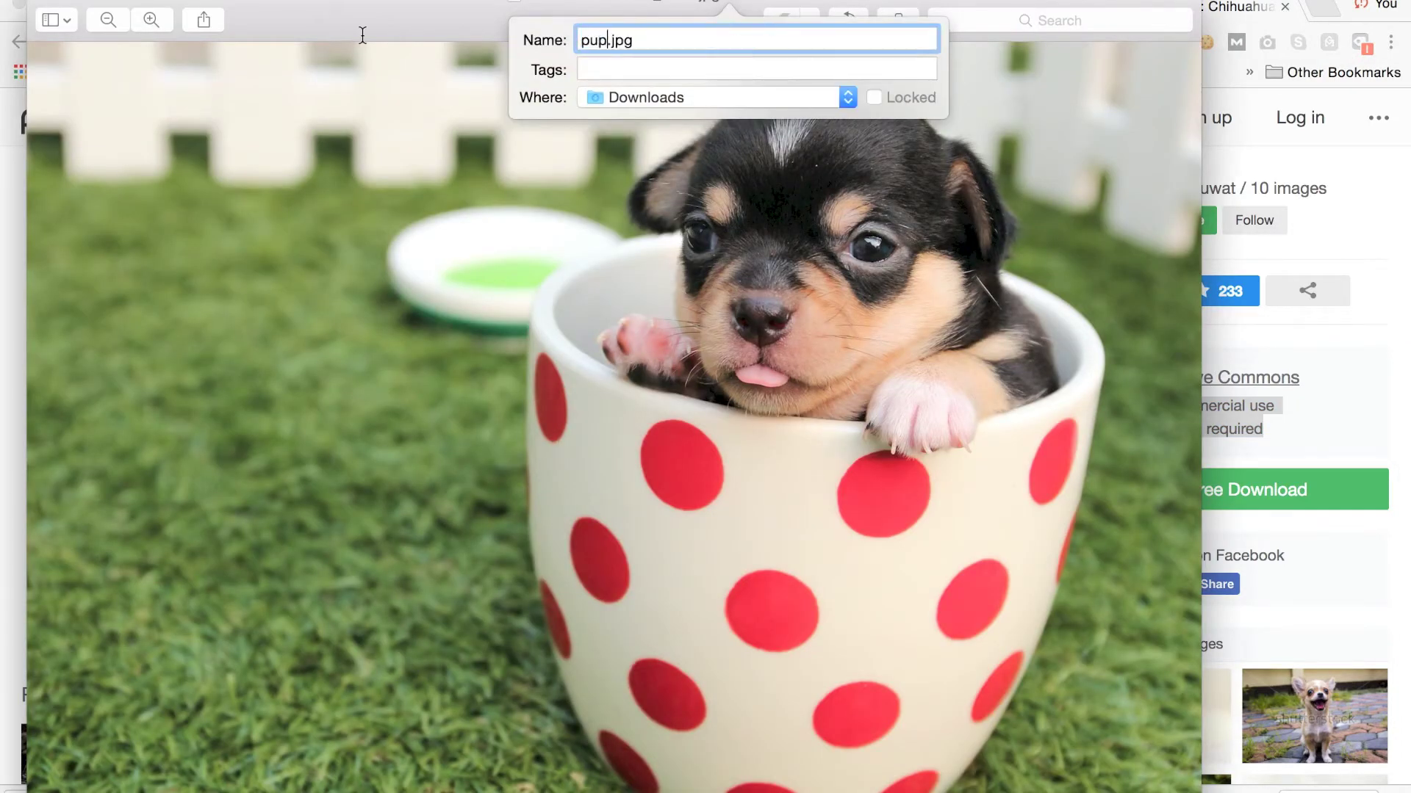
click(606, 95)
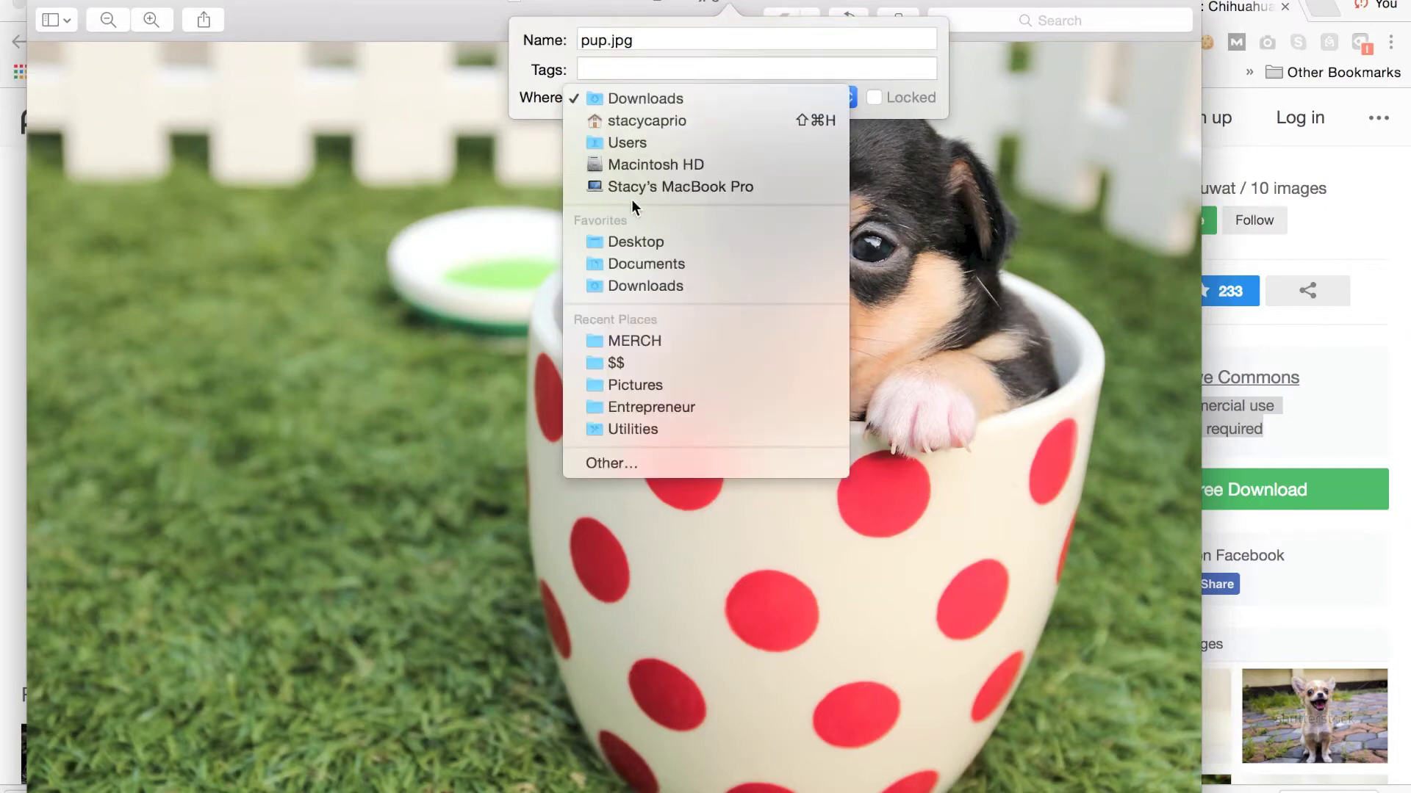
click(640, 237)
Close Preview and return to the WordPress Dashboard in Chrome.
click(403, 6)
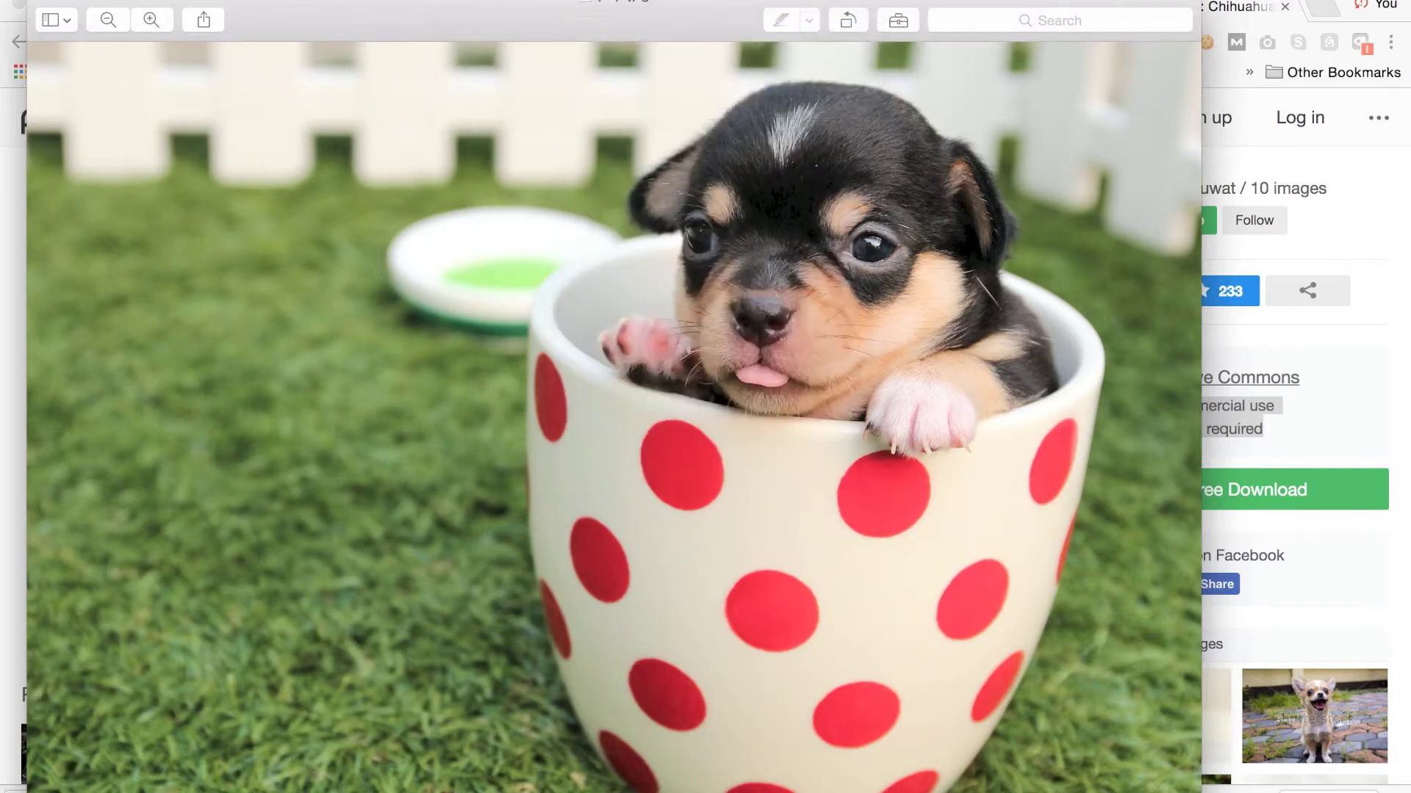
click(65, 3)
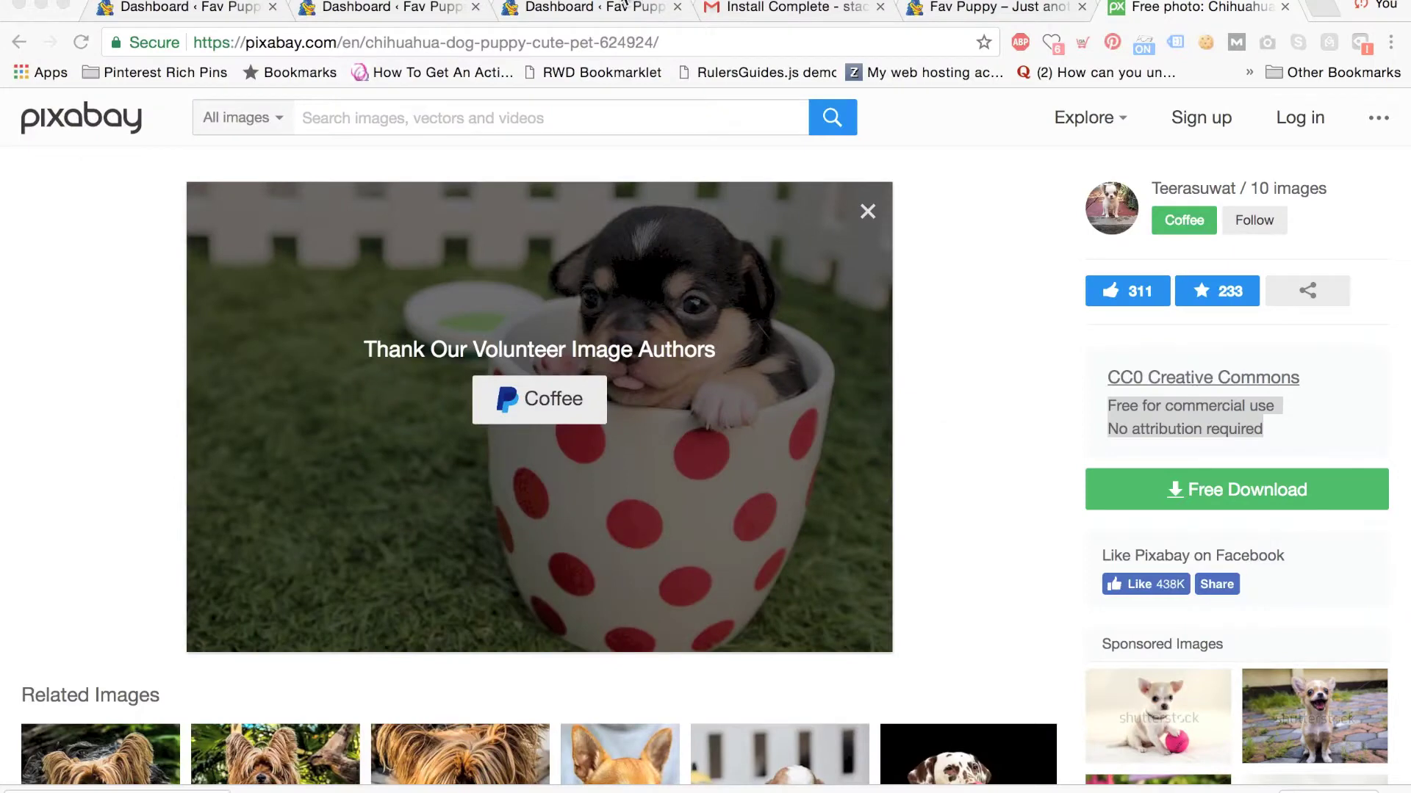
click(621, 7)
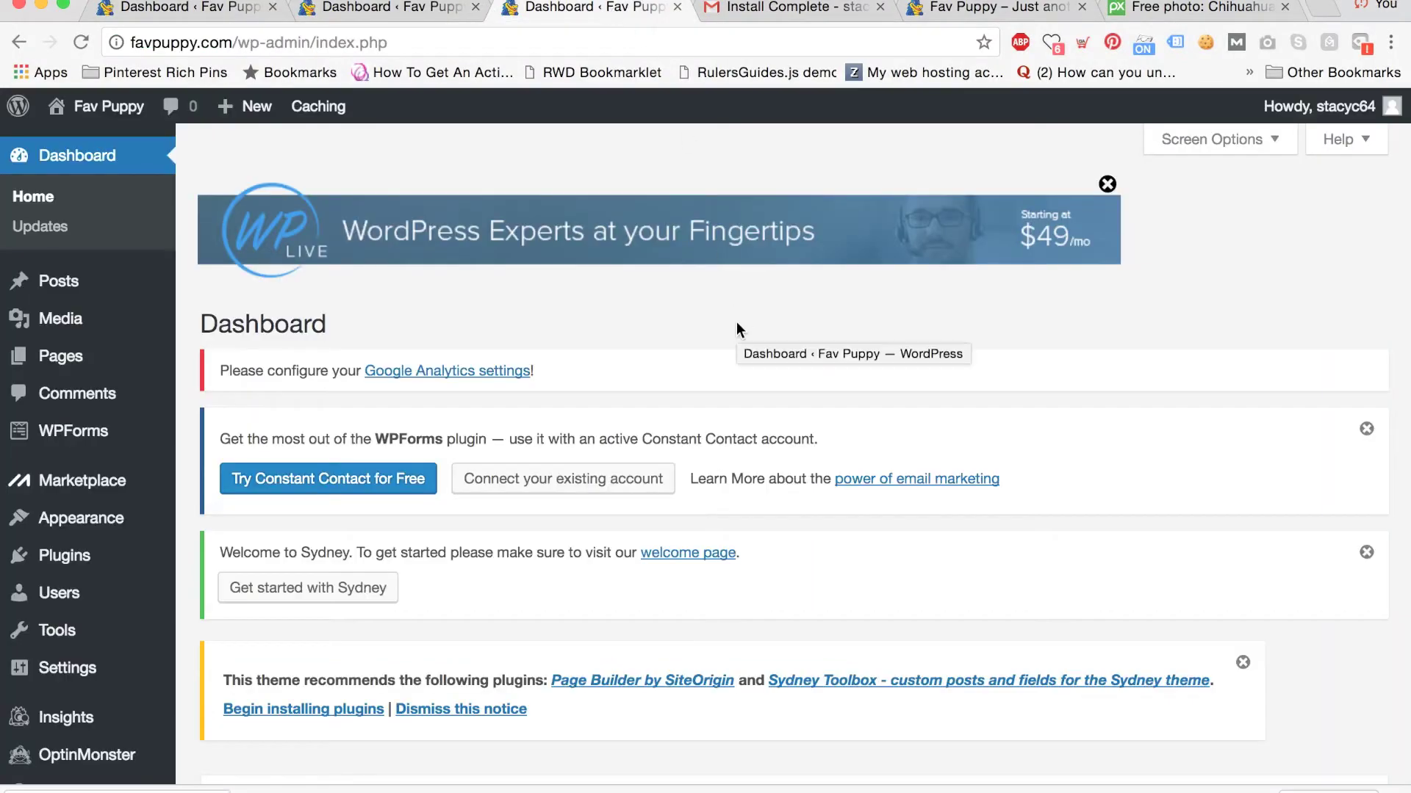
In the Customizer, open Header area > Header Slider and change the first slide's image.
scroll(736, 322, down, 5)
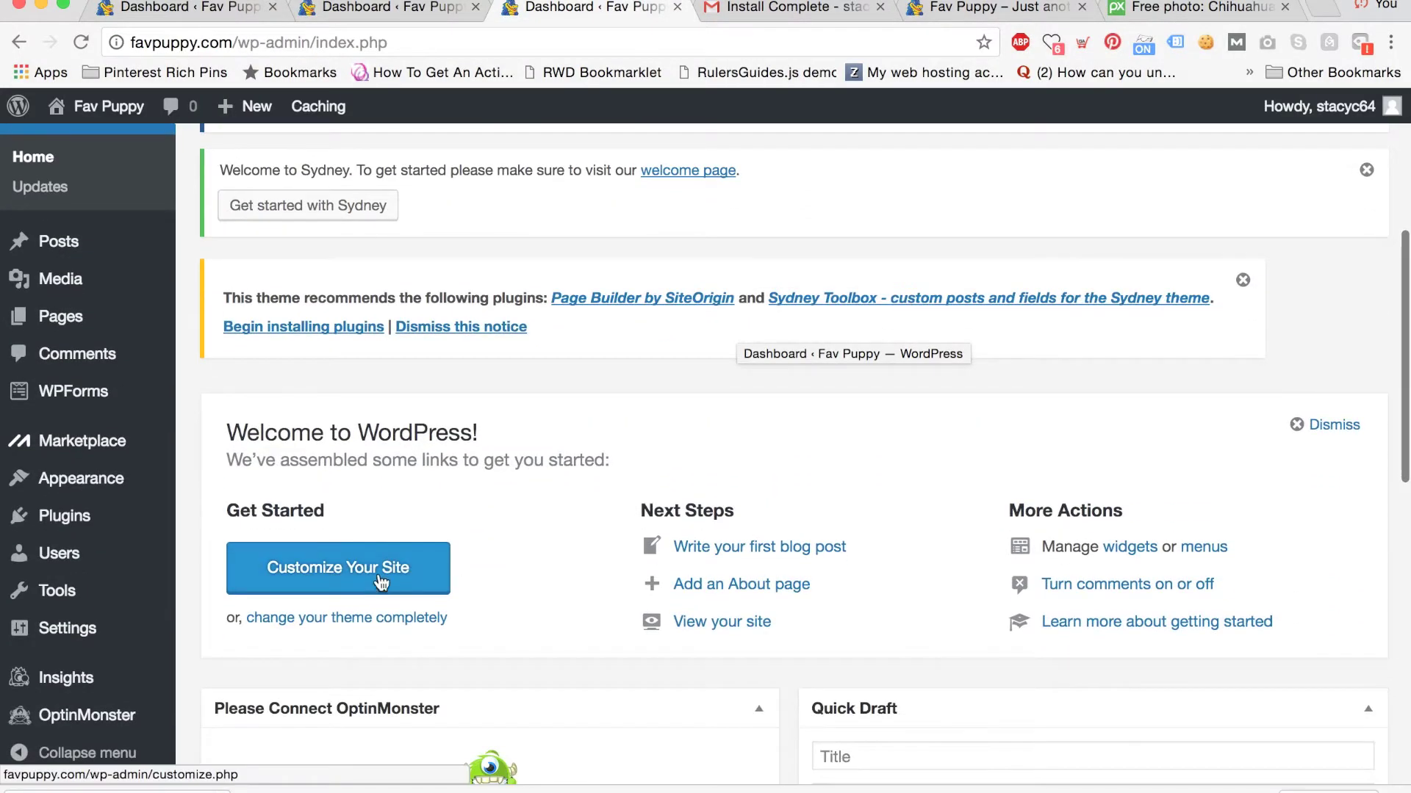
click(377, 577)
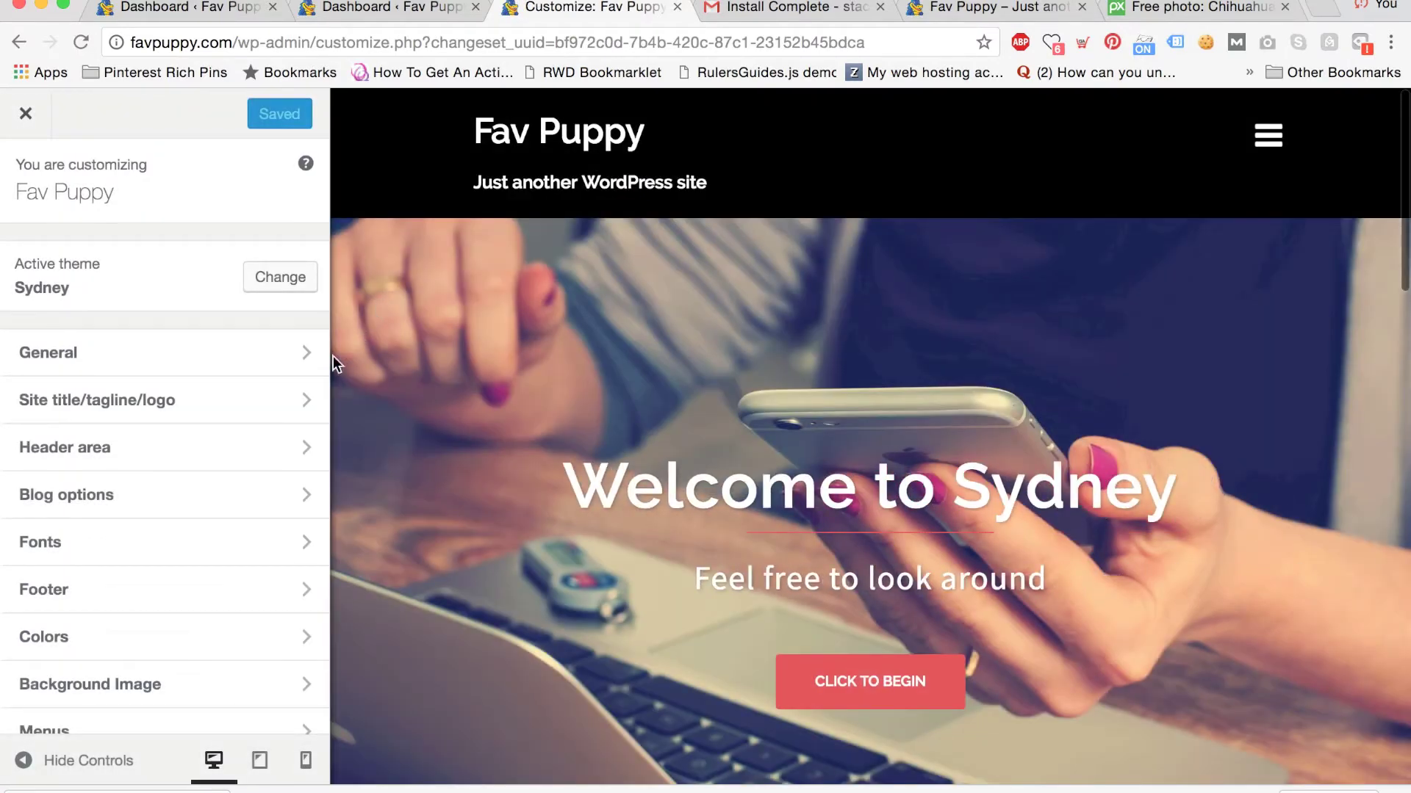
click(242, 448)
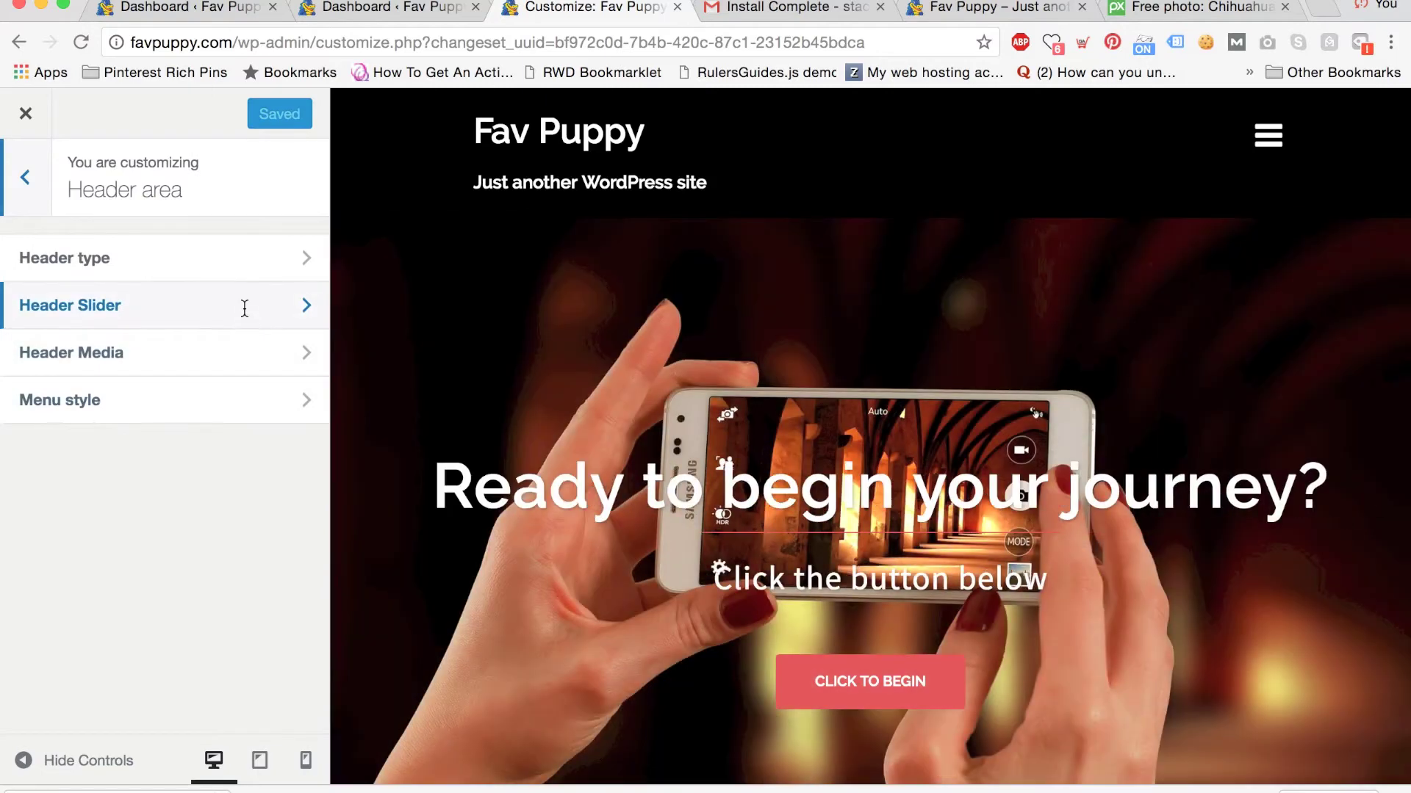
click(244, 306)
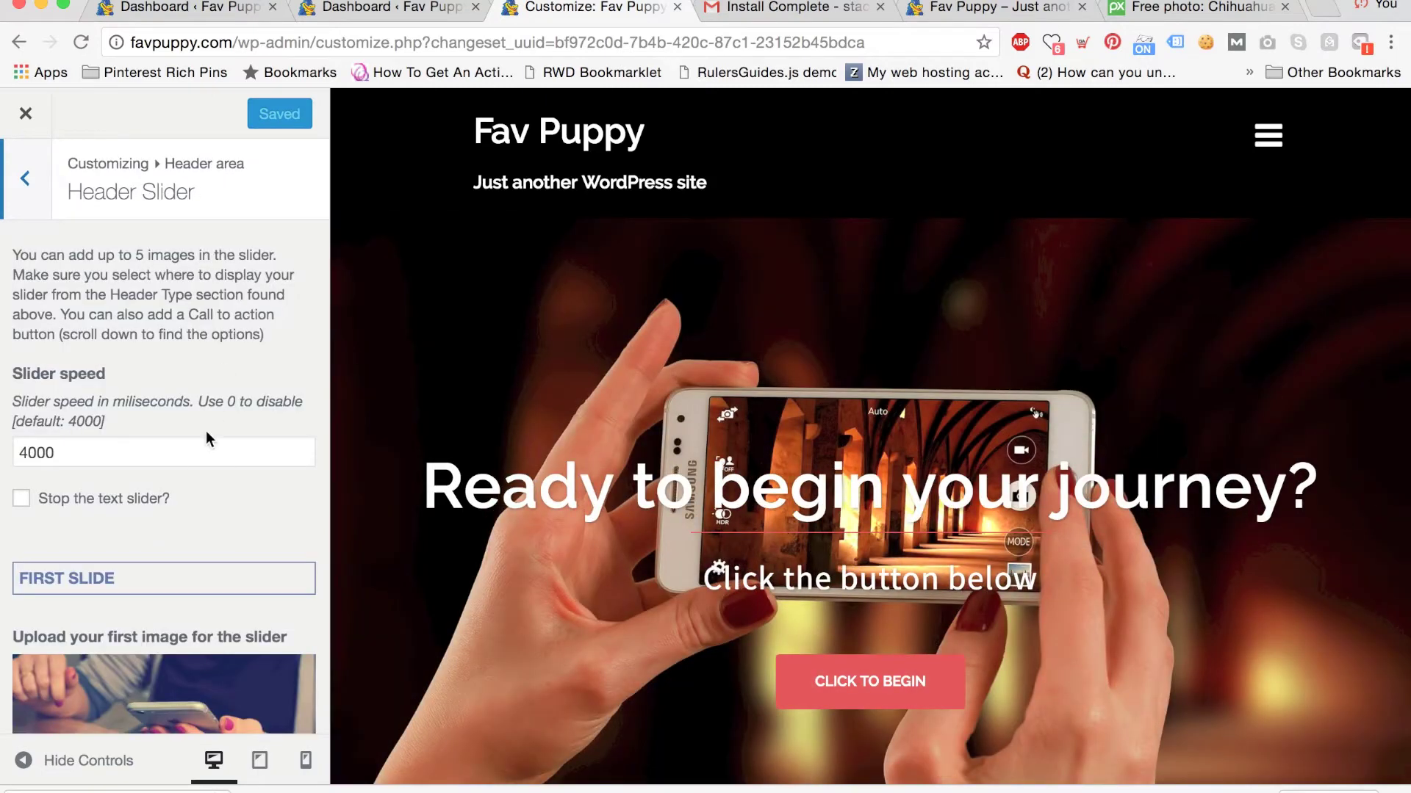
scroll(208, 439, down, 5)
click(176, 498)
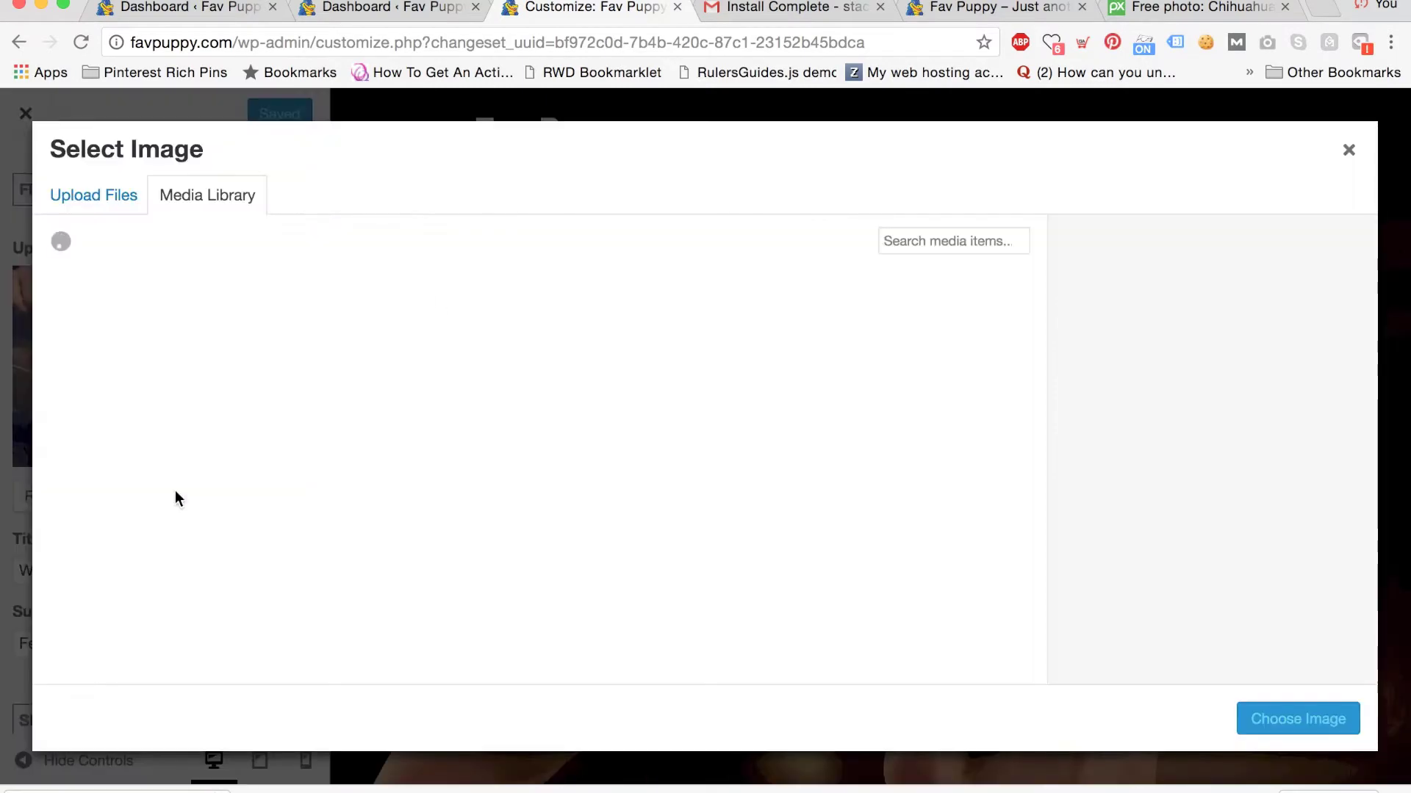
Upload the pup photo from the Desktop and choose it for the first slide.
click(94, 210)
click(717, 469)
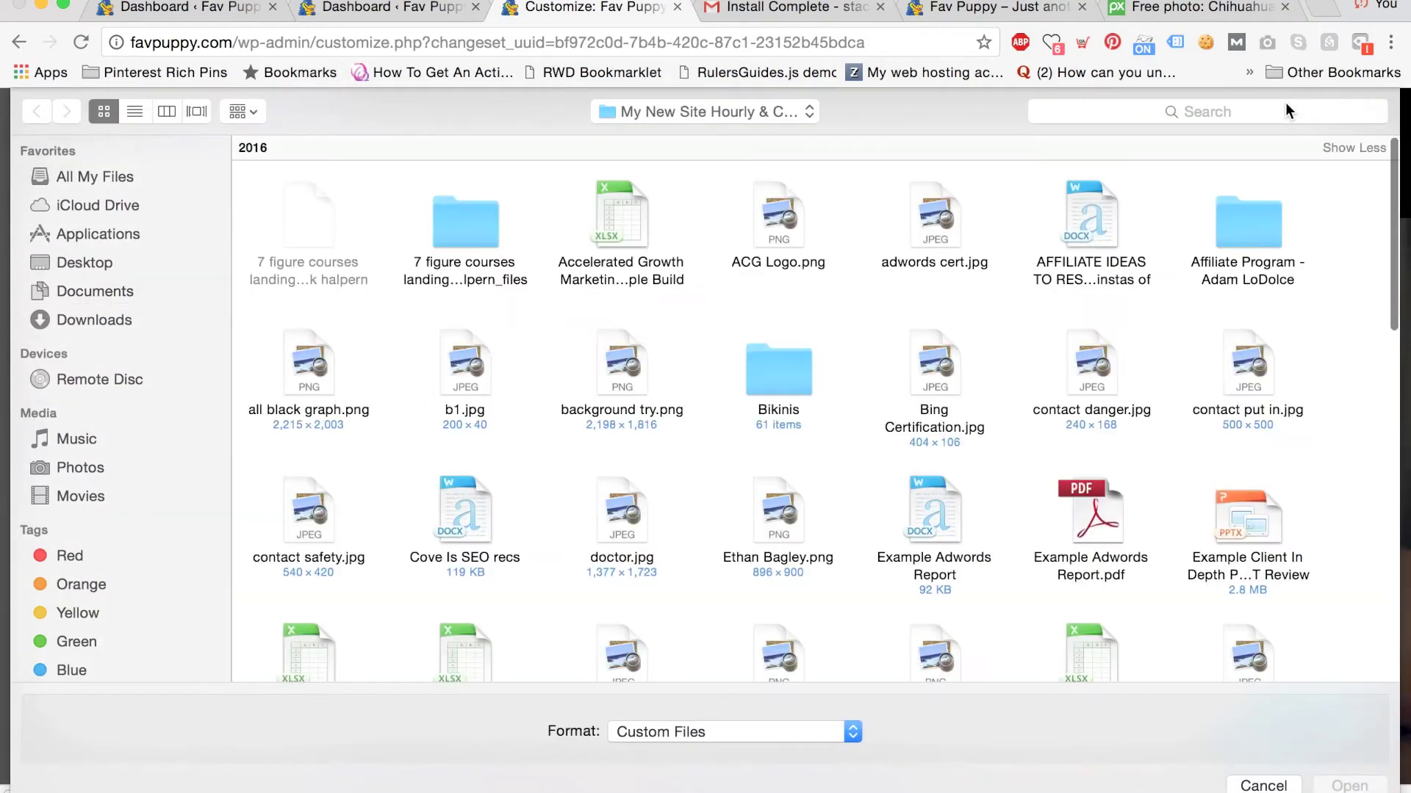
click(92, 266)
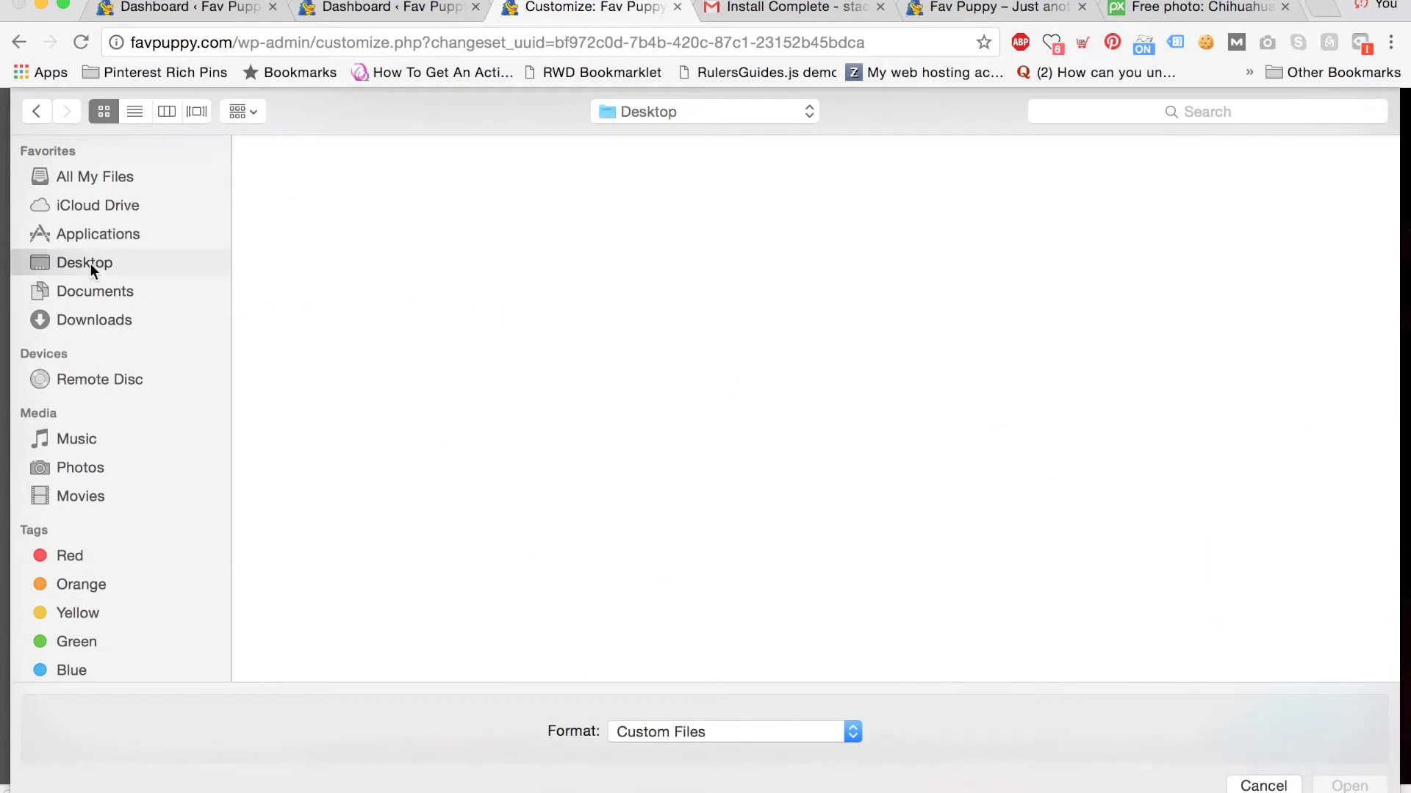
click(1243, 116)
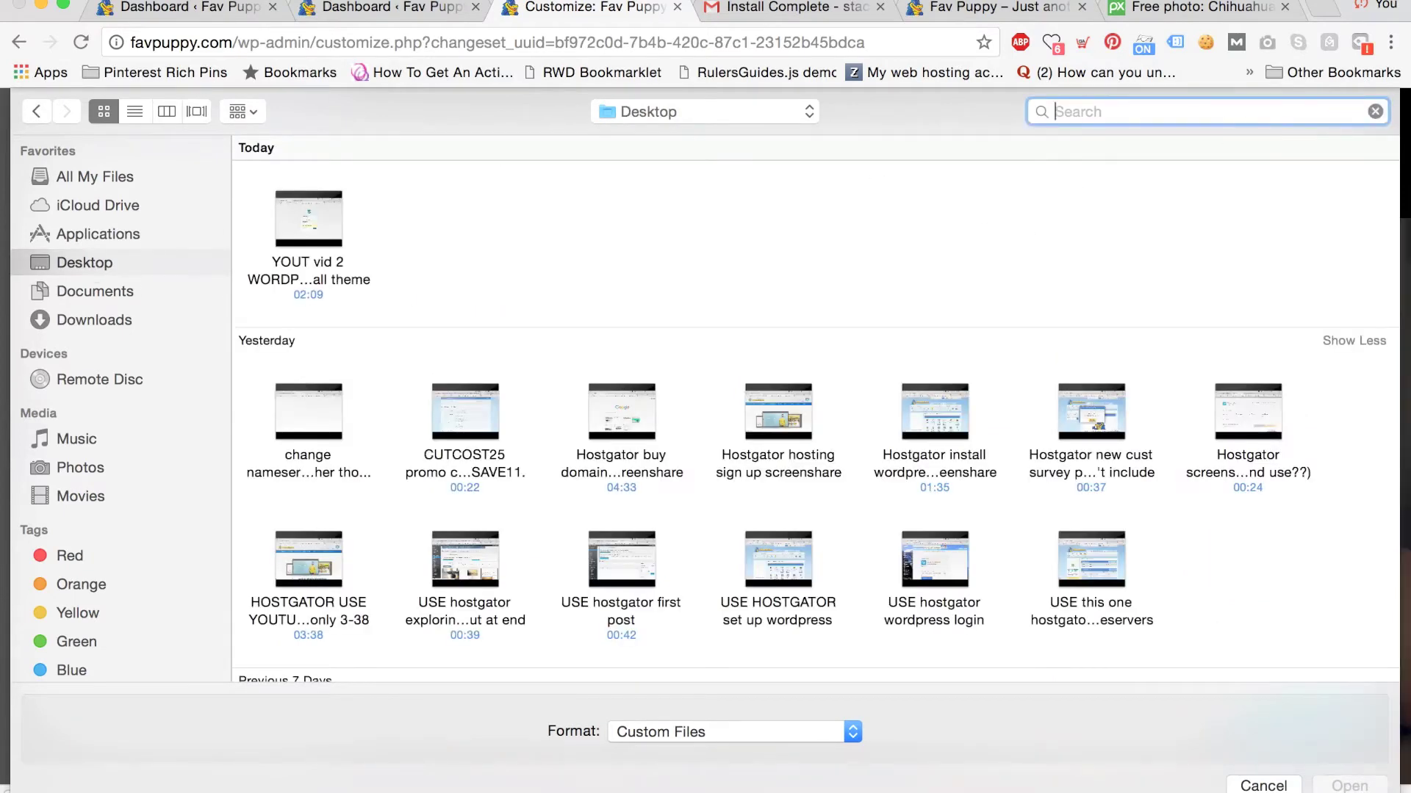
text(pup)
scroll(1113, 411, down, 5)
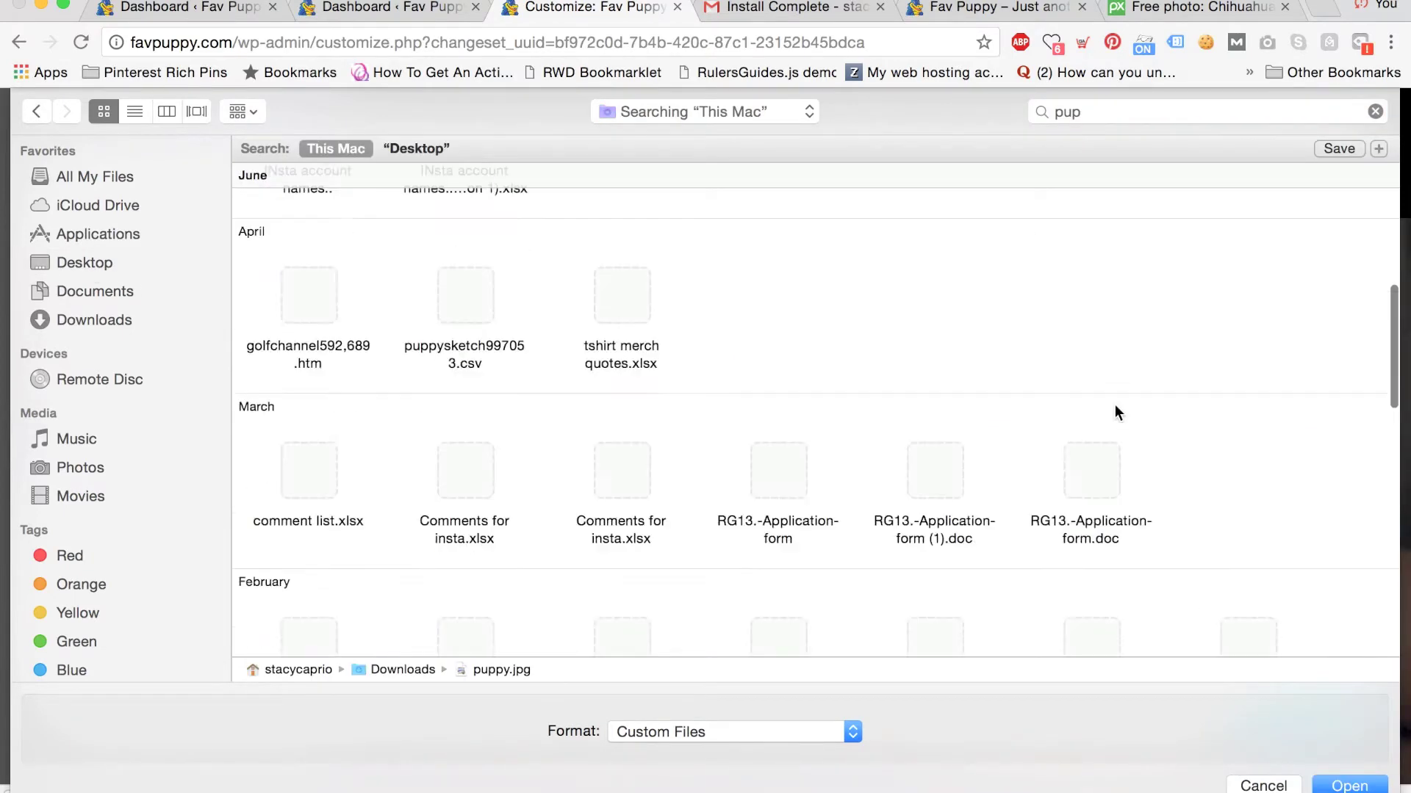
scroll(1115, 411, up, 5)
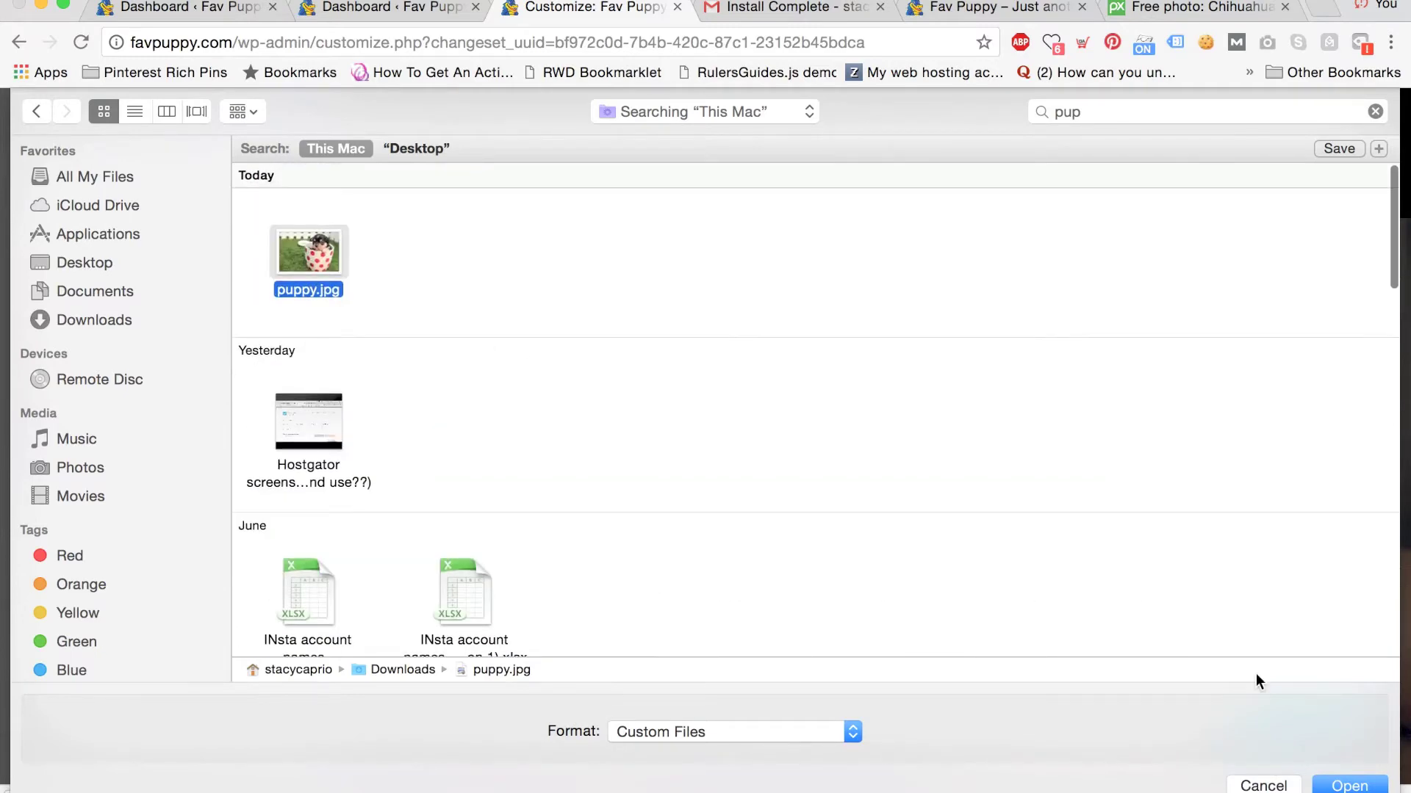
click(1350, 786)
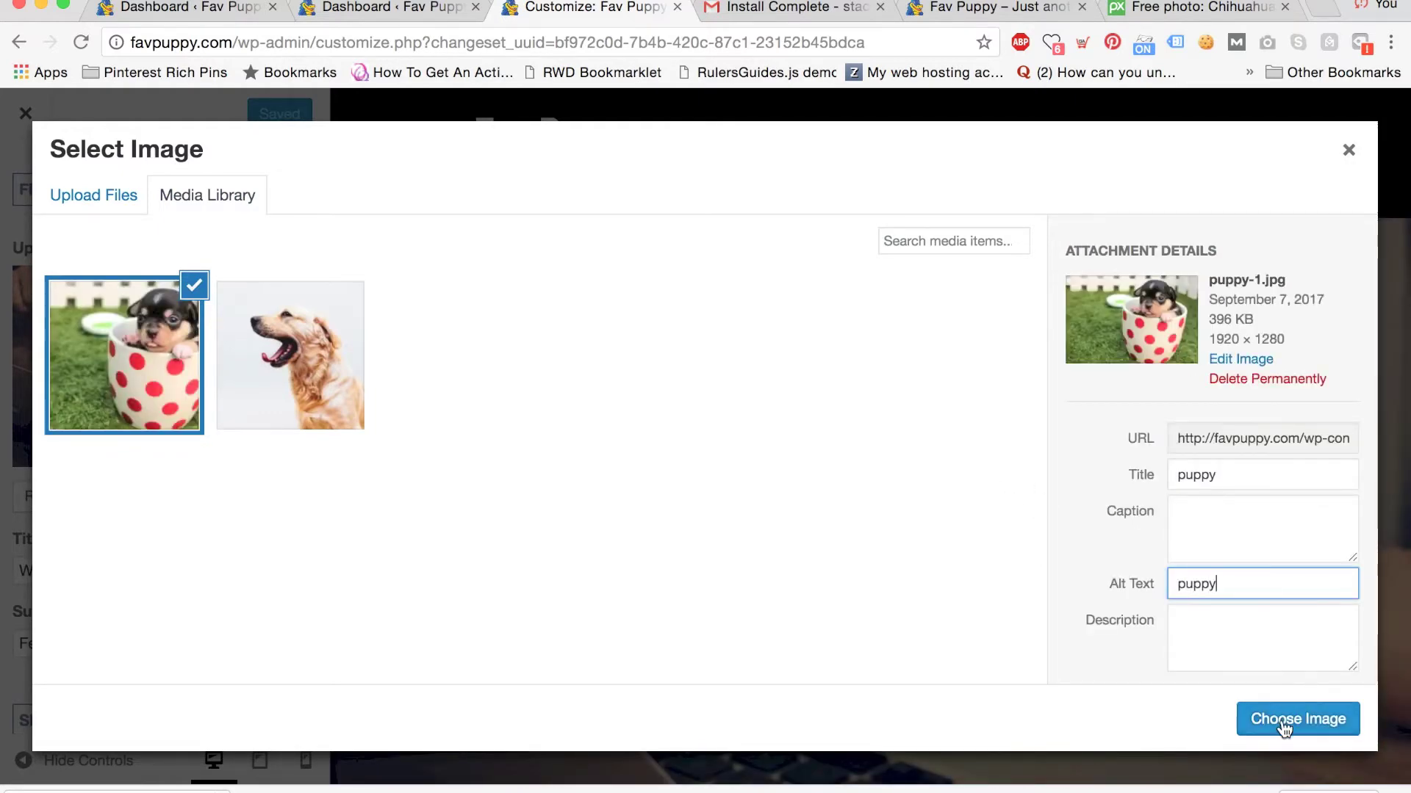
click(1282, 724)
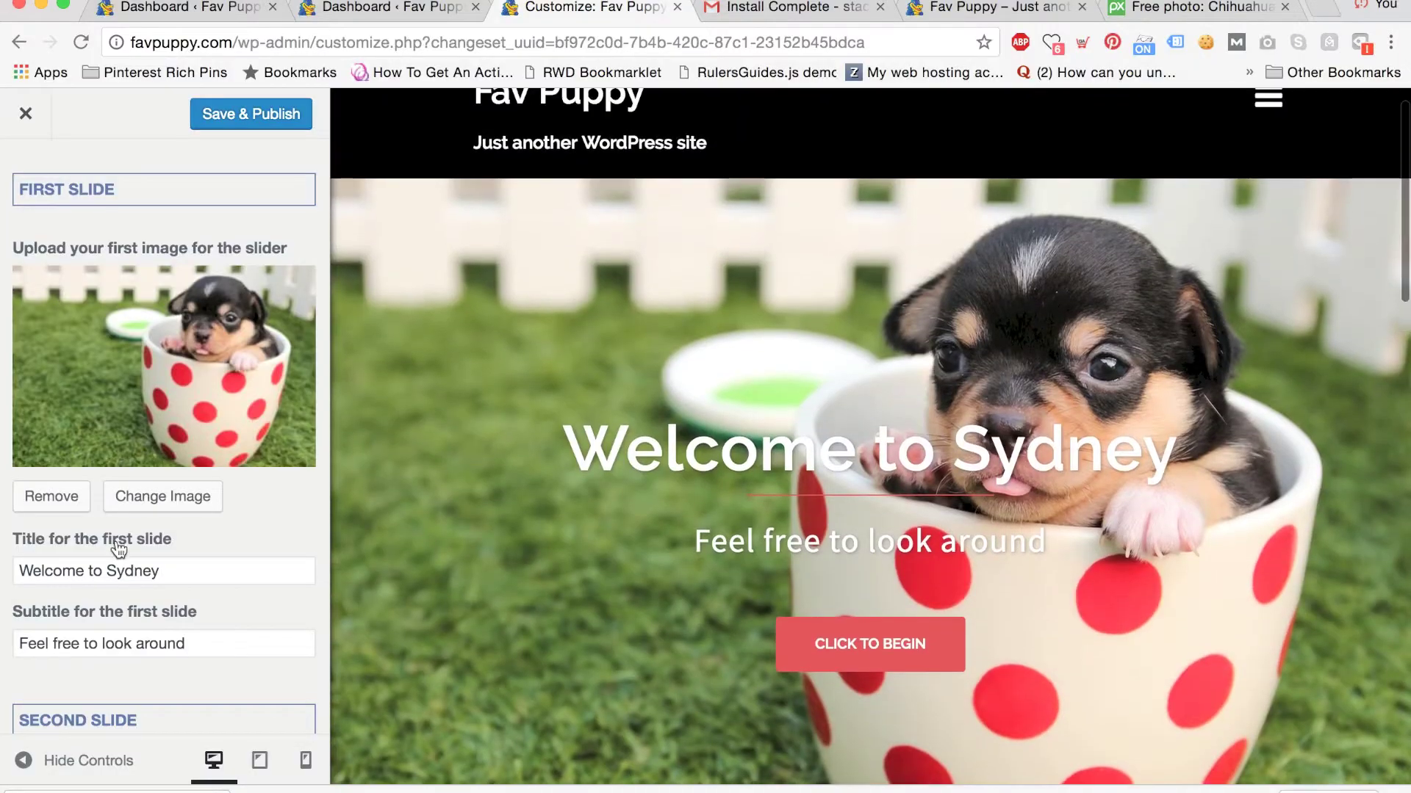
Remove the second slide's image and change the slider speed from 4000 to 0.
scroll(69, 562, down, 6)
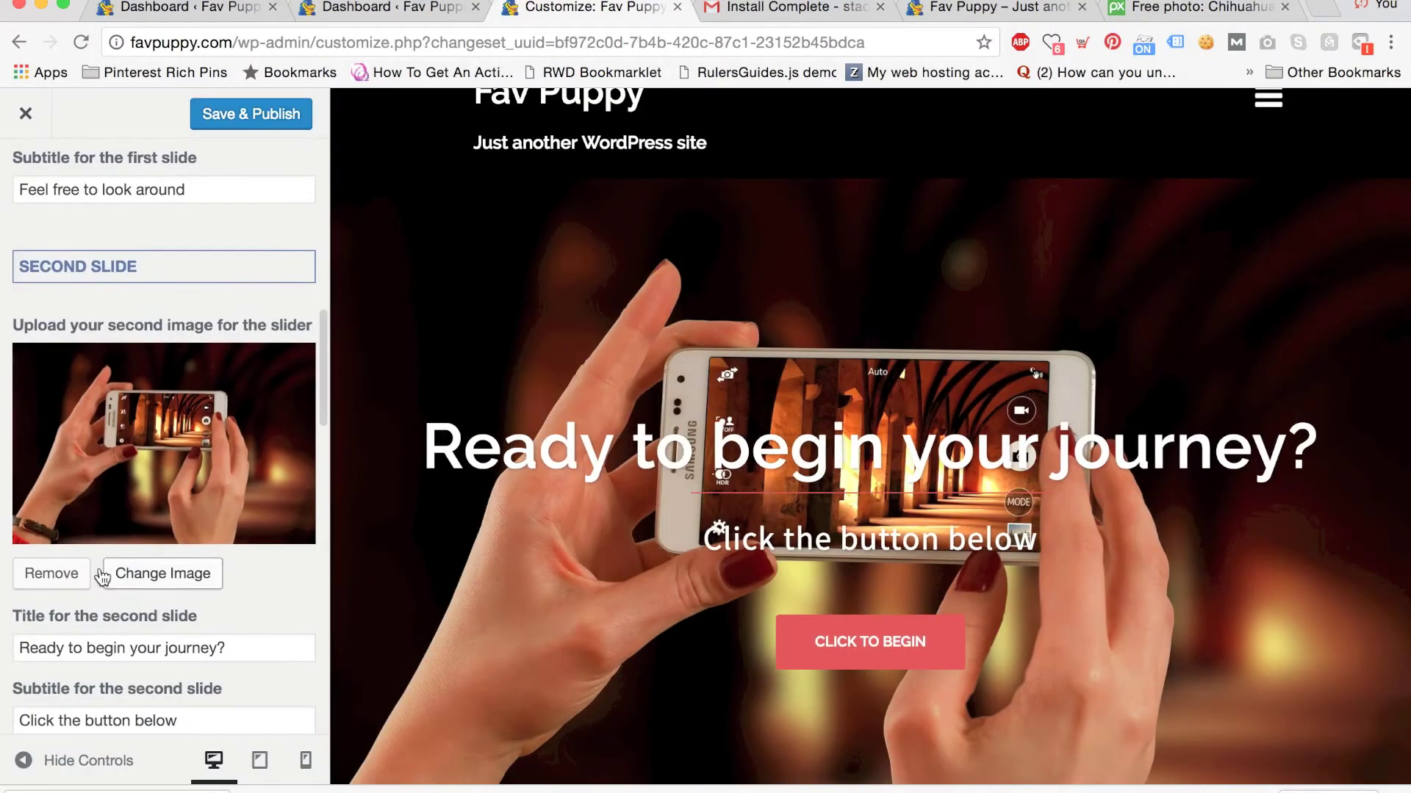
click(60, 573)
scroll(184, 492, up, 6)
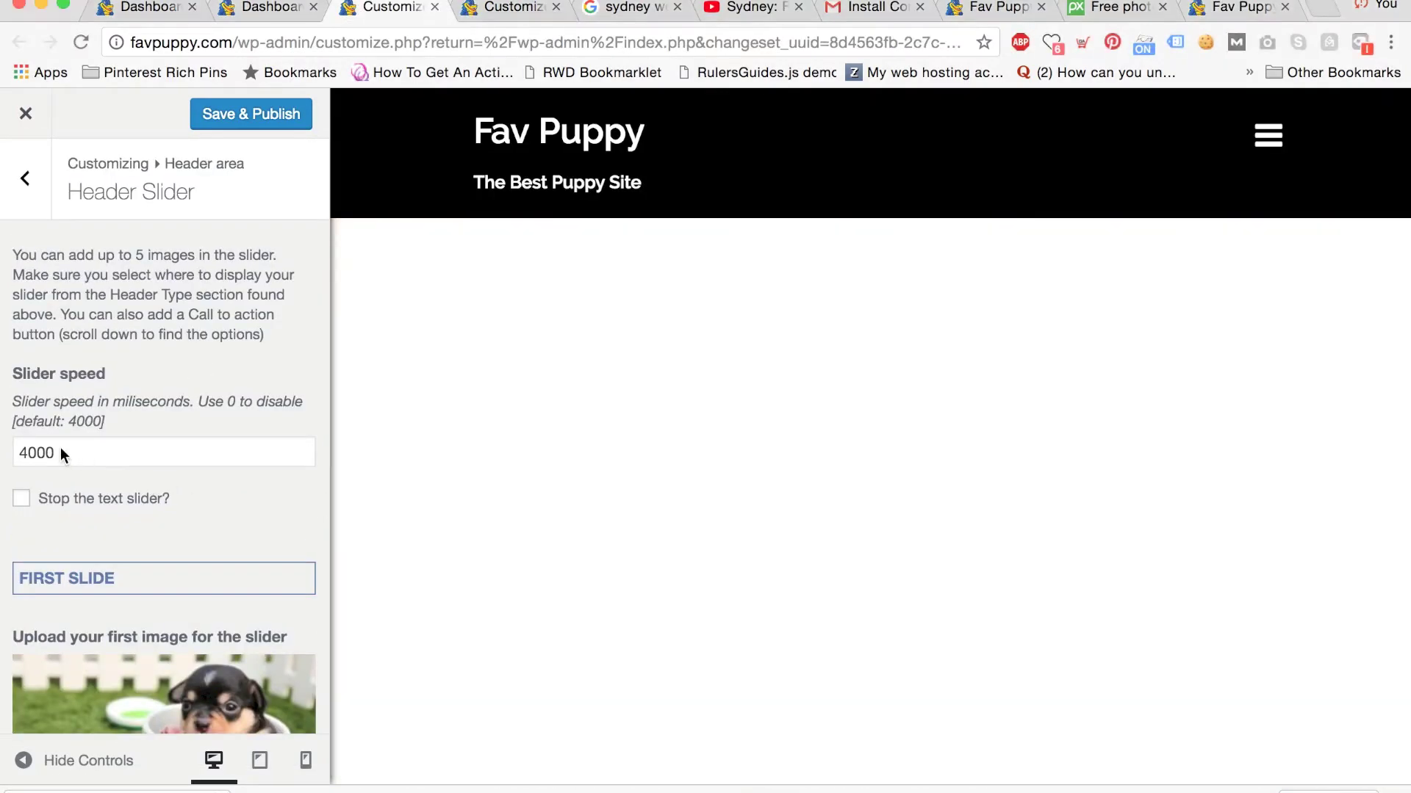
drag(60, 451, 2, 456)
text(0)
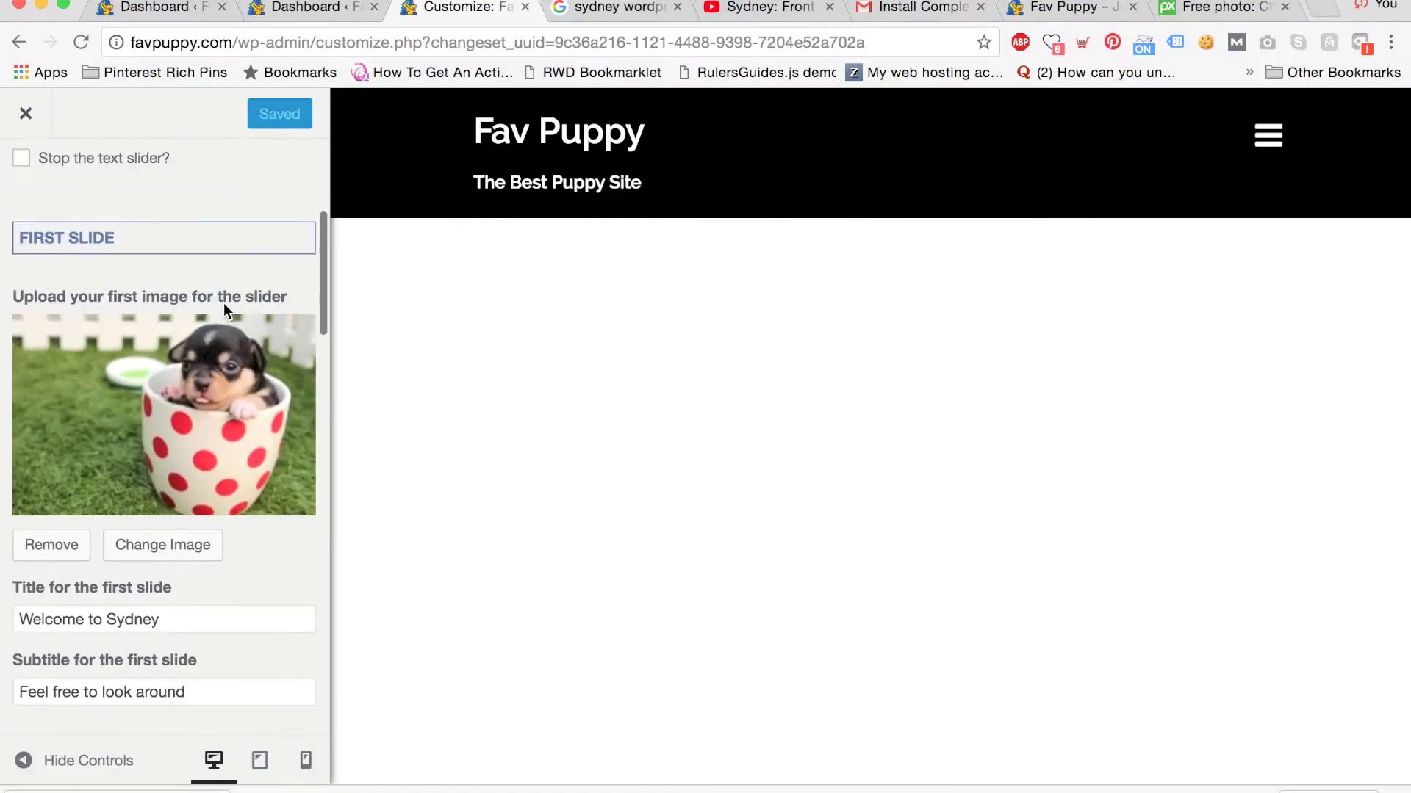
scroll(227, 314, down, 3)
Retitle the first slide 'Welcome to Our Puppy Site' with subtitle 'Take a look around'.
drag(176, 355, 106, 355)
text(Ou)
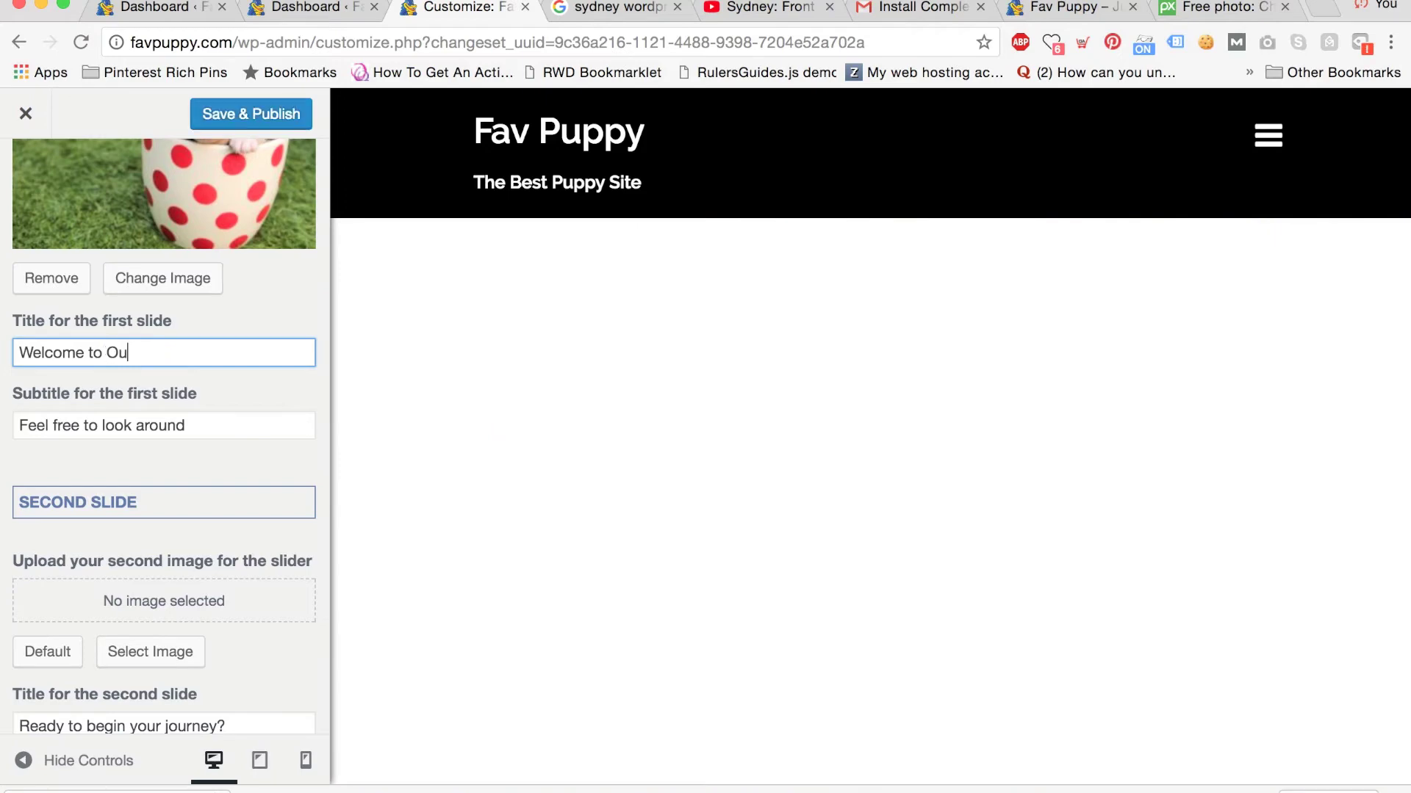
text(r Puppy Site)
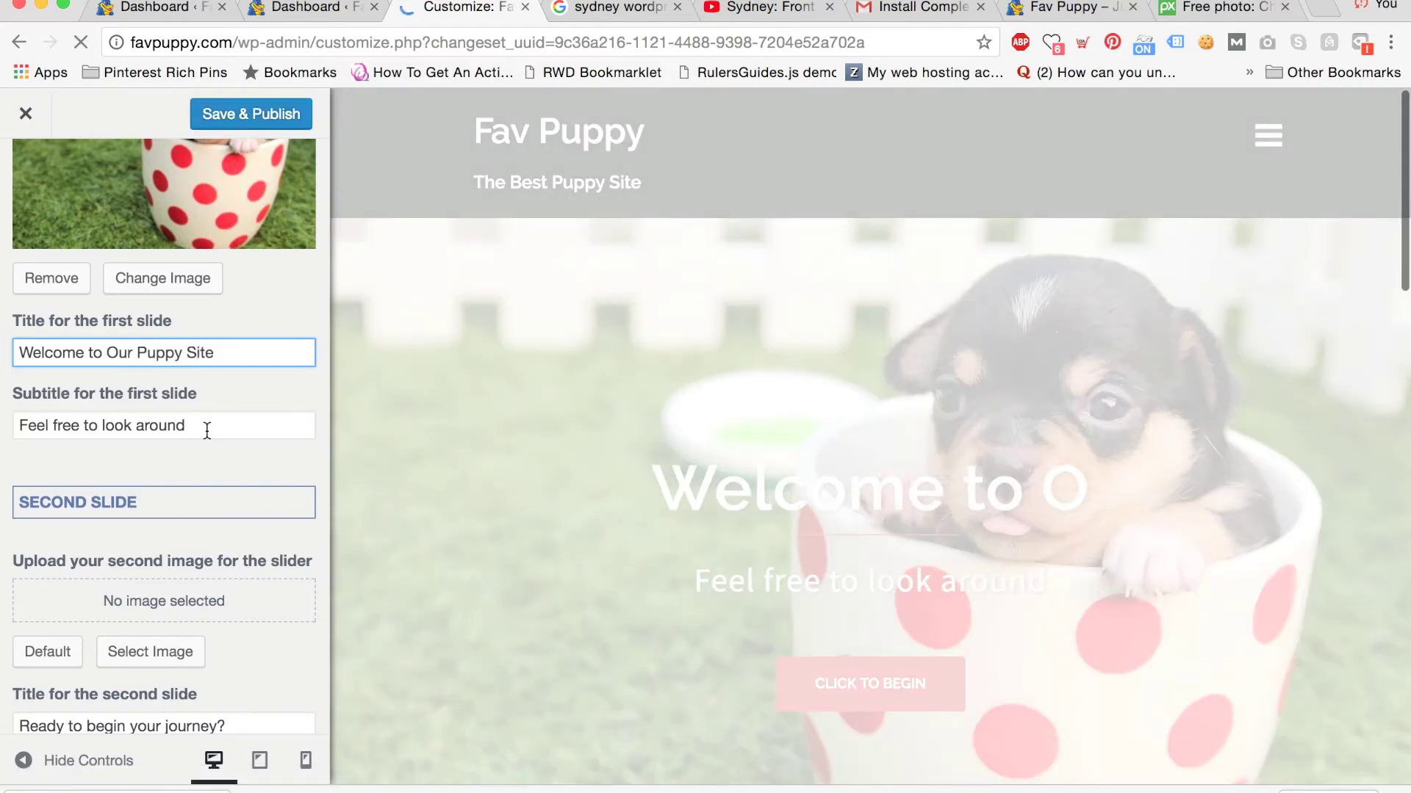
drag(207, 432, 2, 412)
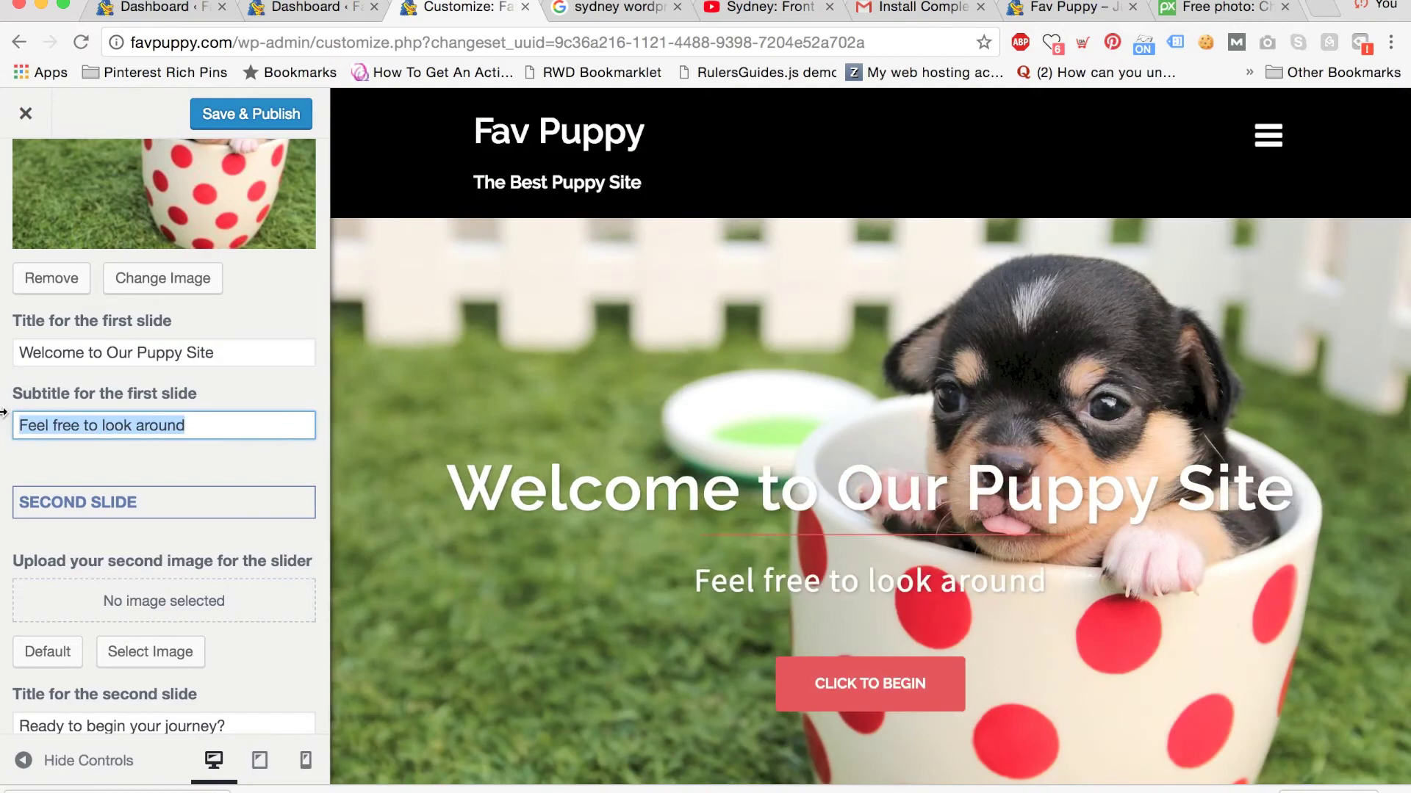
text(Take a )
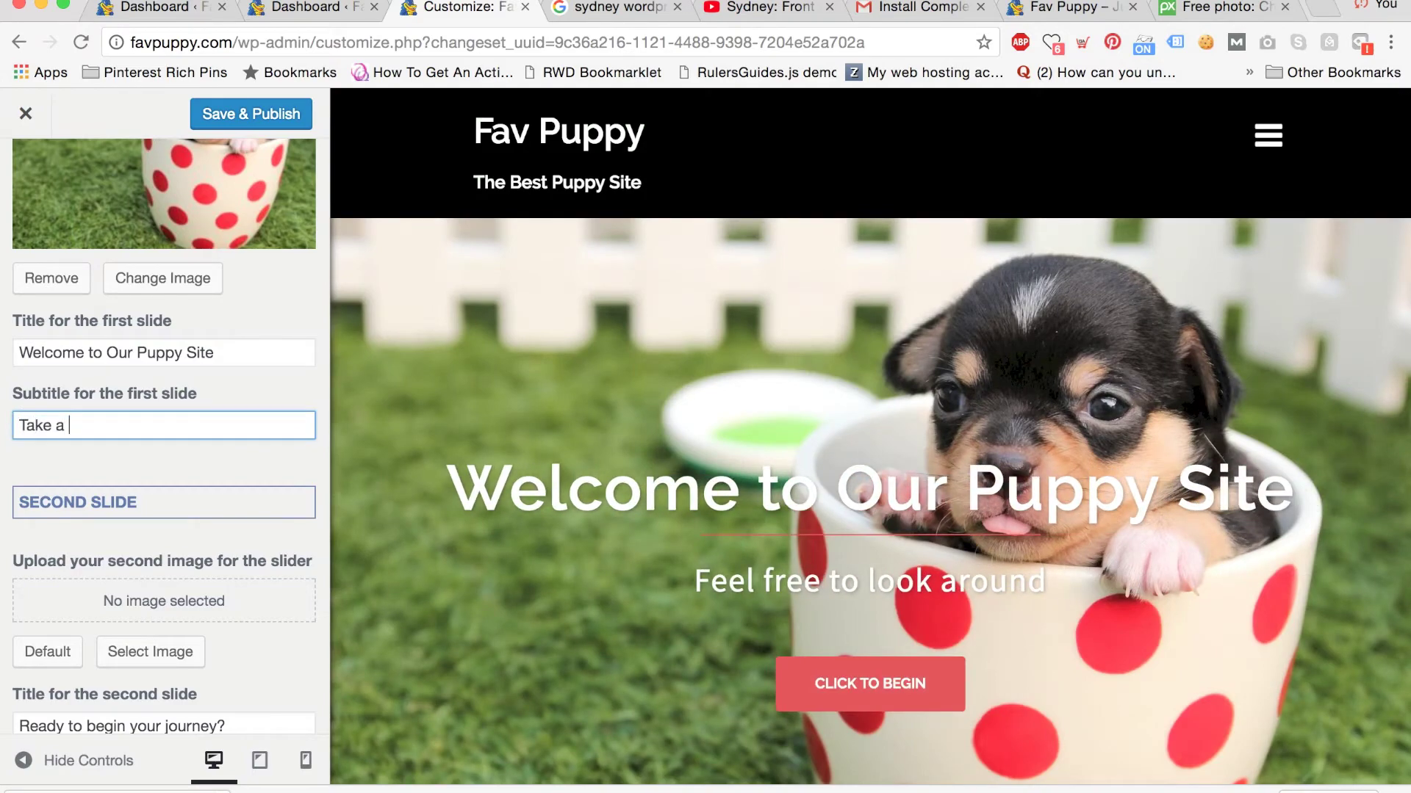
text(look around)
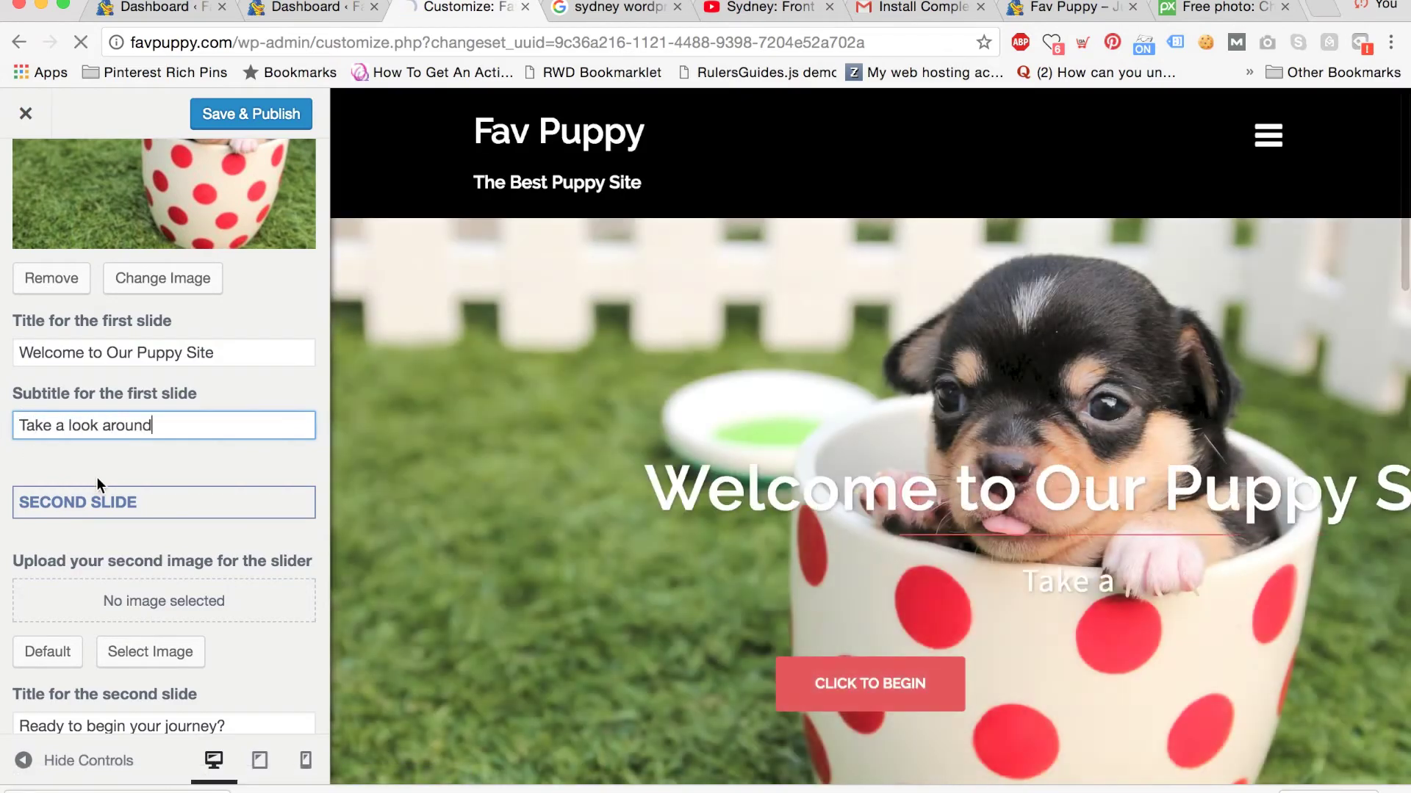
Delete the second slide's title and subtitle text.
scroll(97, 485, down, 3)
scroll(100, 477, down, 1)
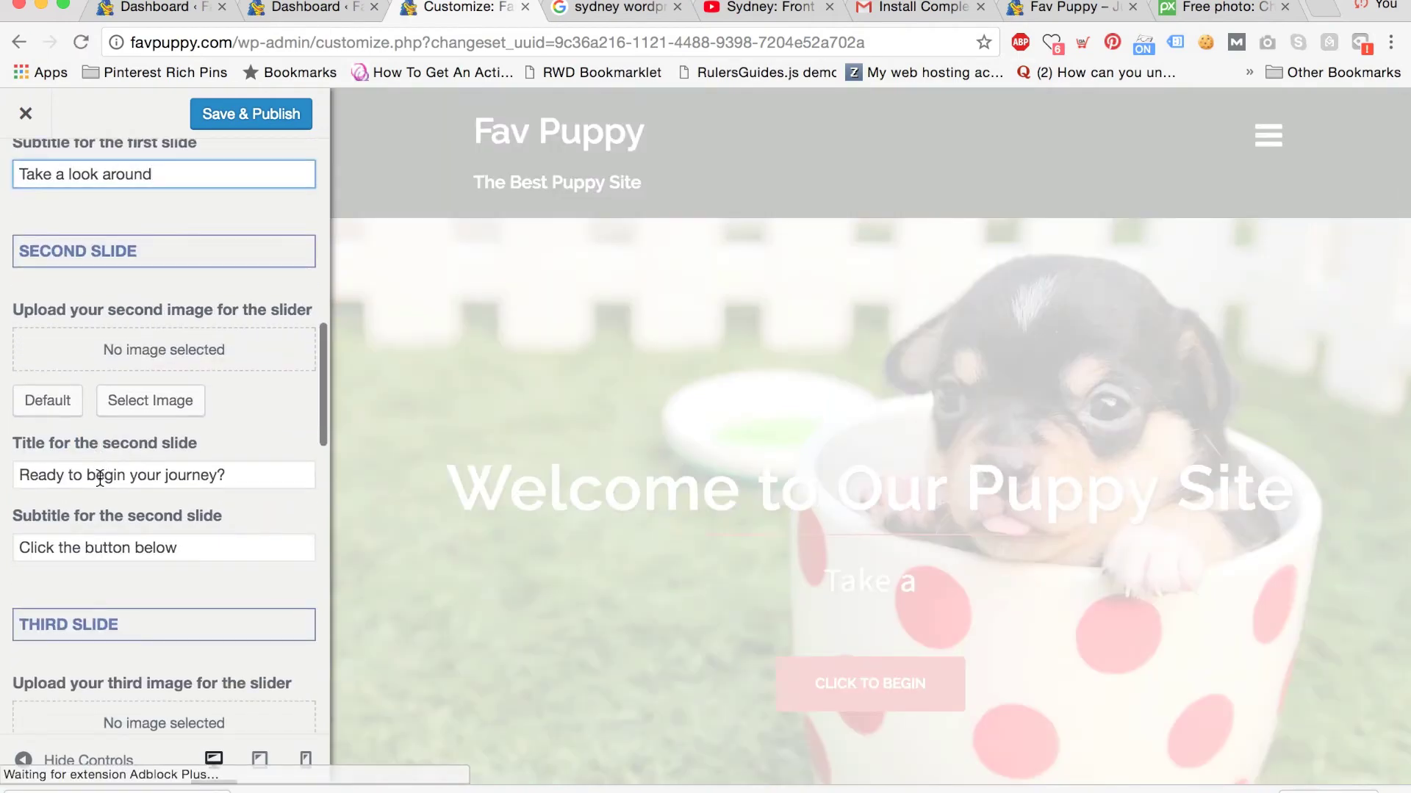
drag(290, 477, 22, 463)
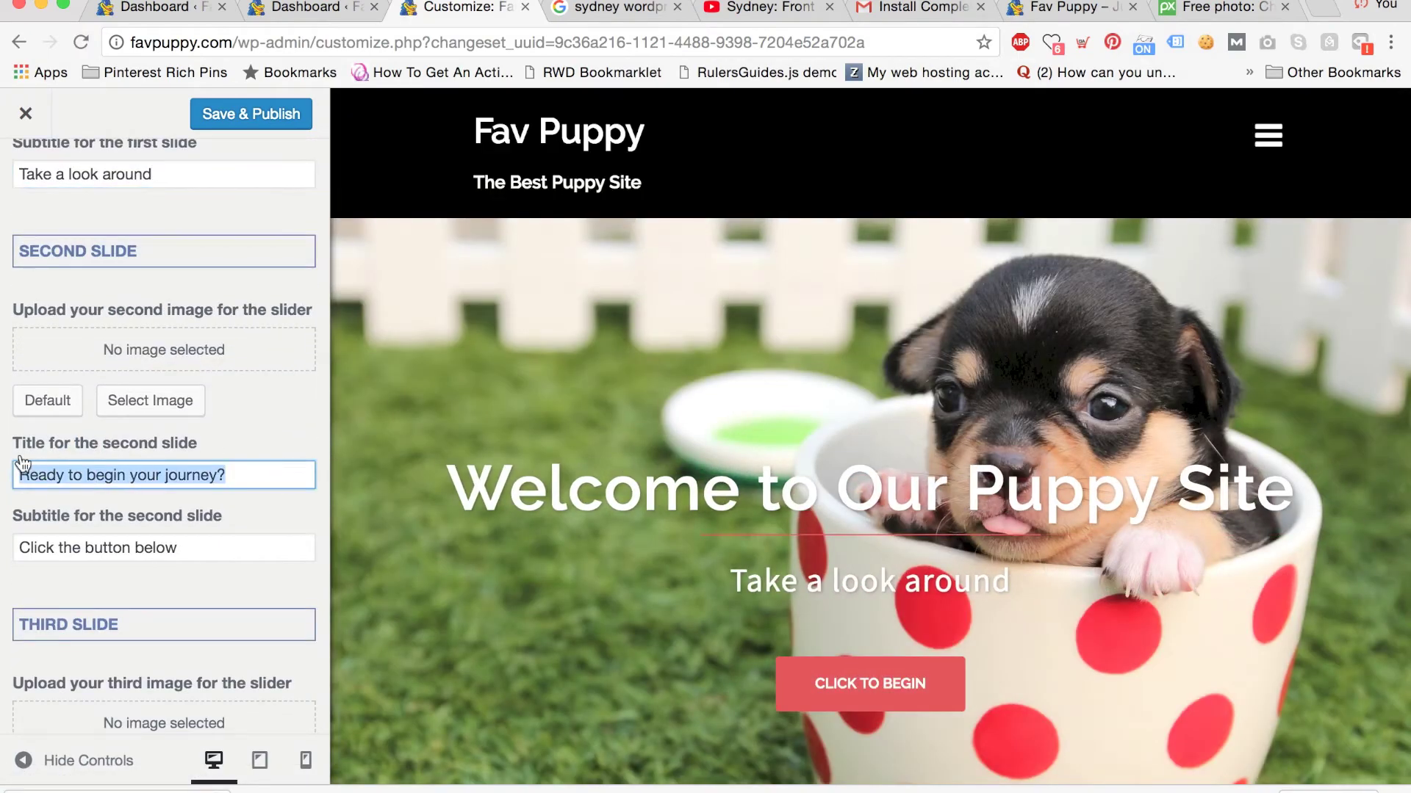
key(BackSpace)
click(217, 543)
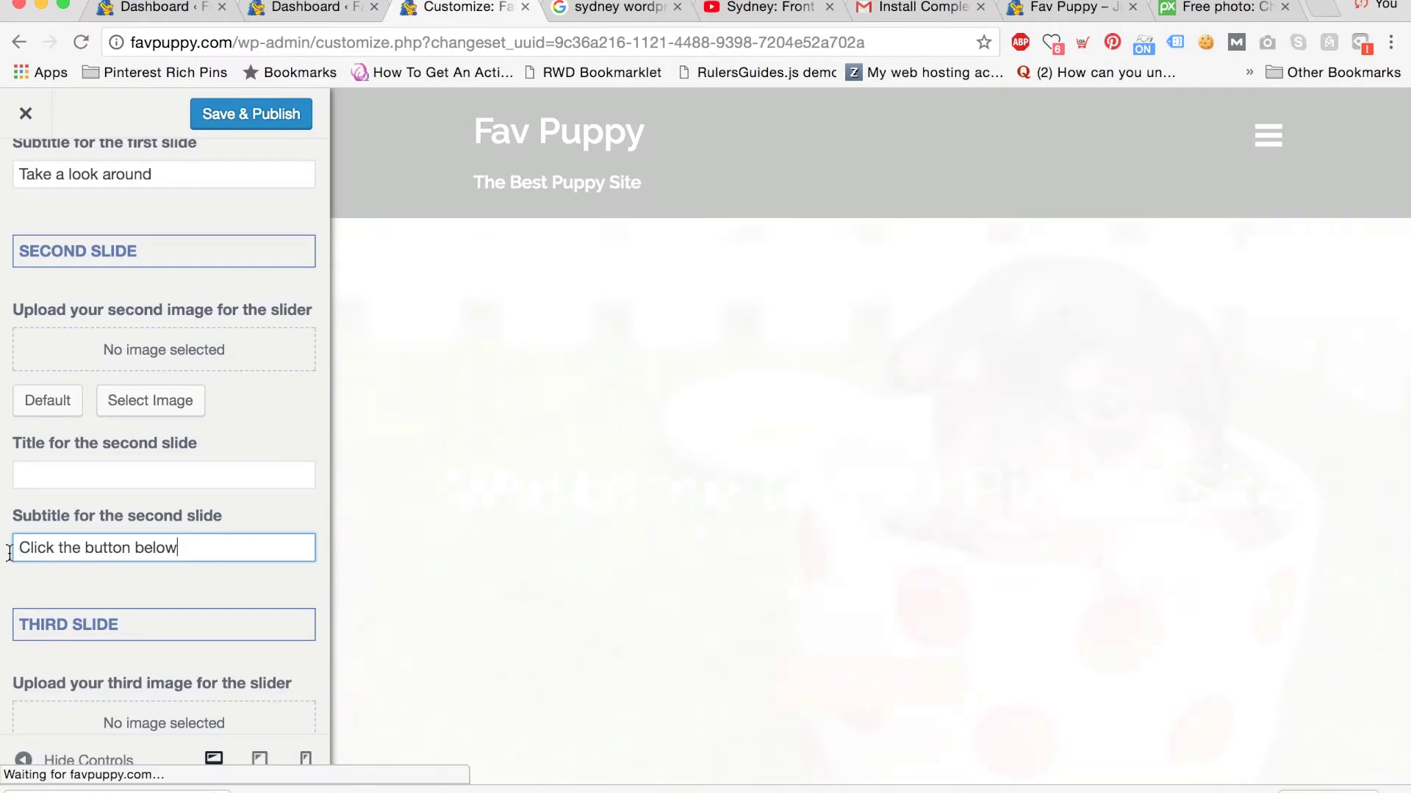
drag(9, 552, 9, 553)
key(BackSpace)
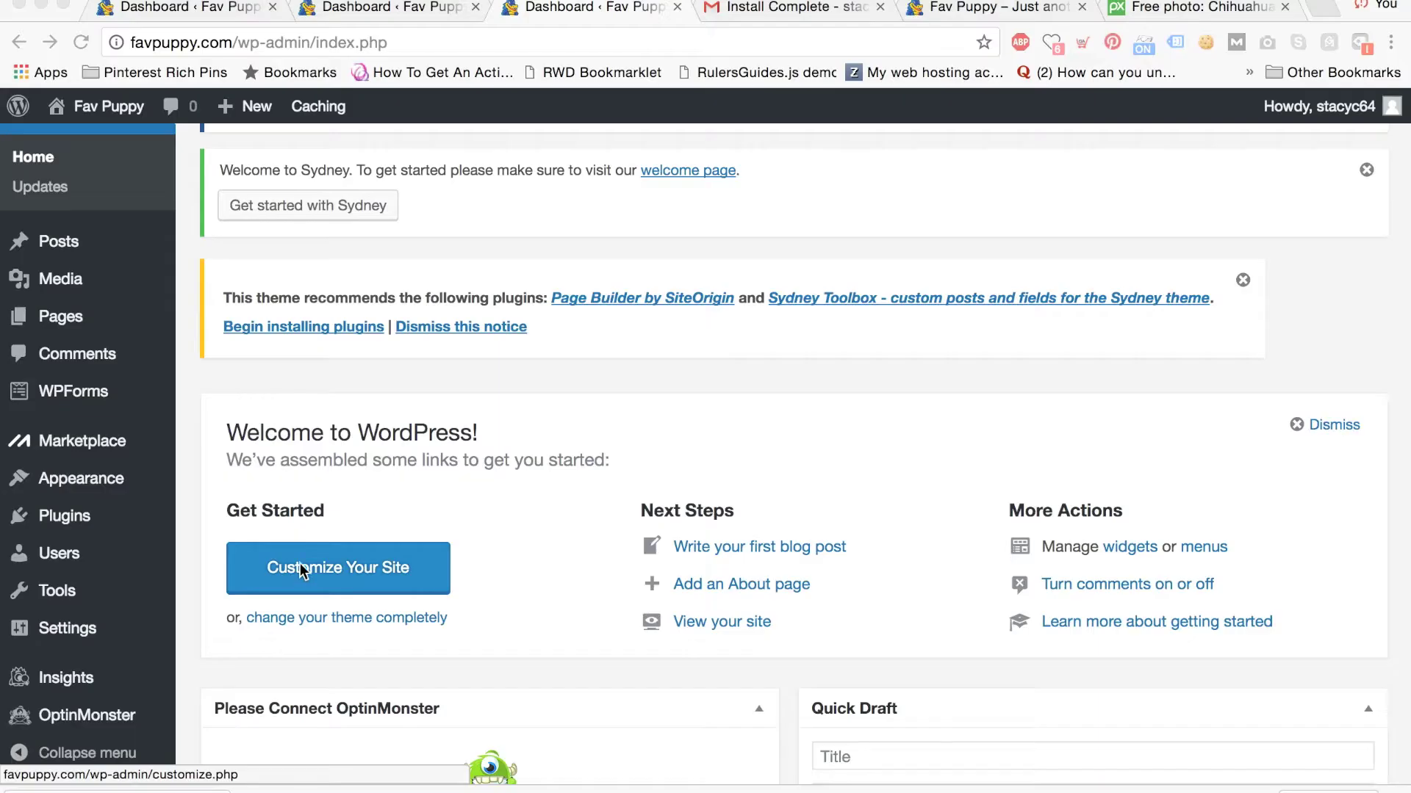
In the Customizer's site title settings, replace the tagline with 'The Best Puppy Site' and publish.
click(320, 574)
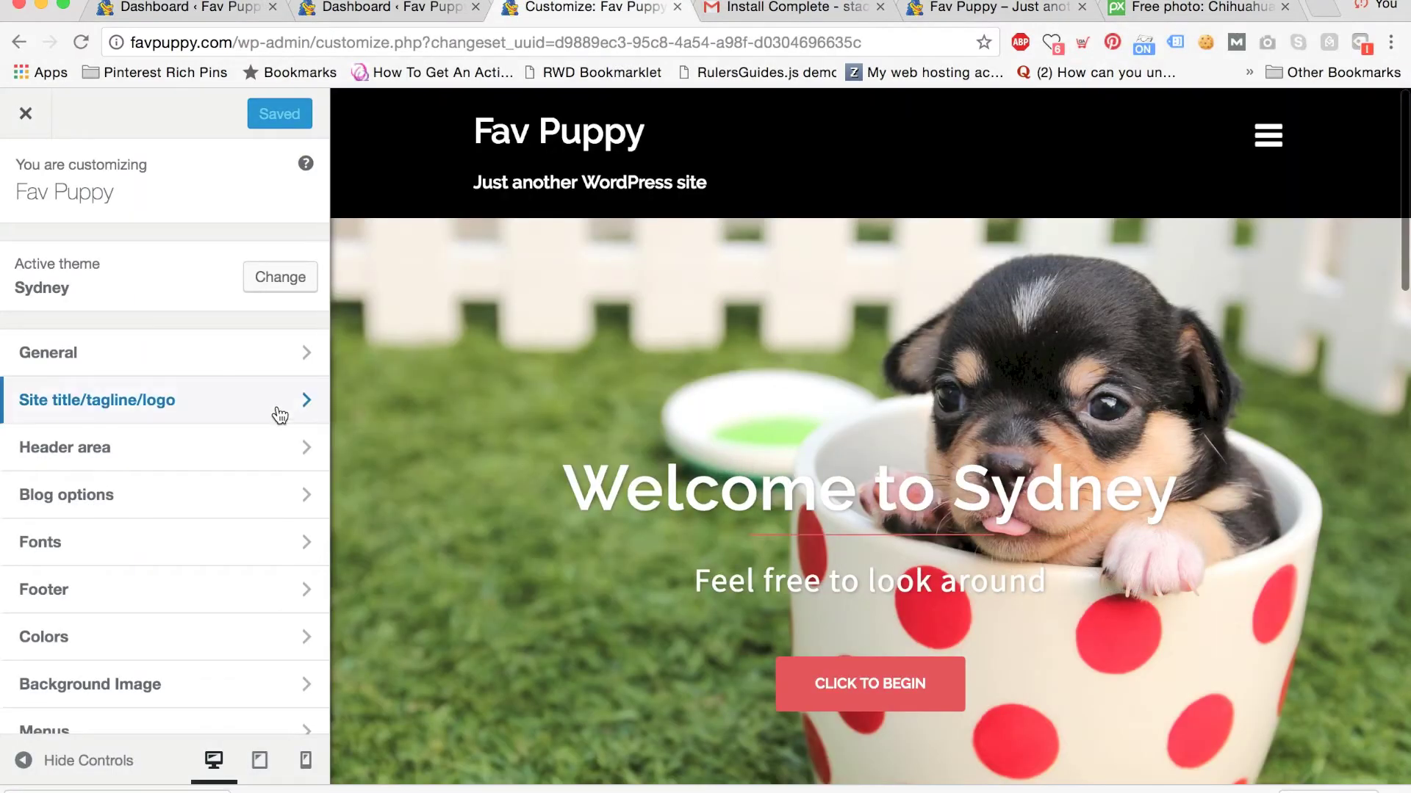
click(278, 410)
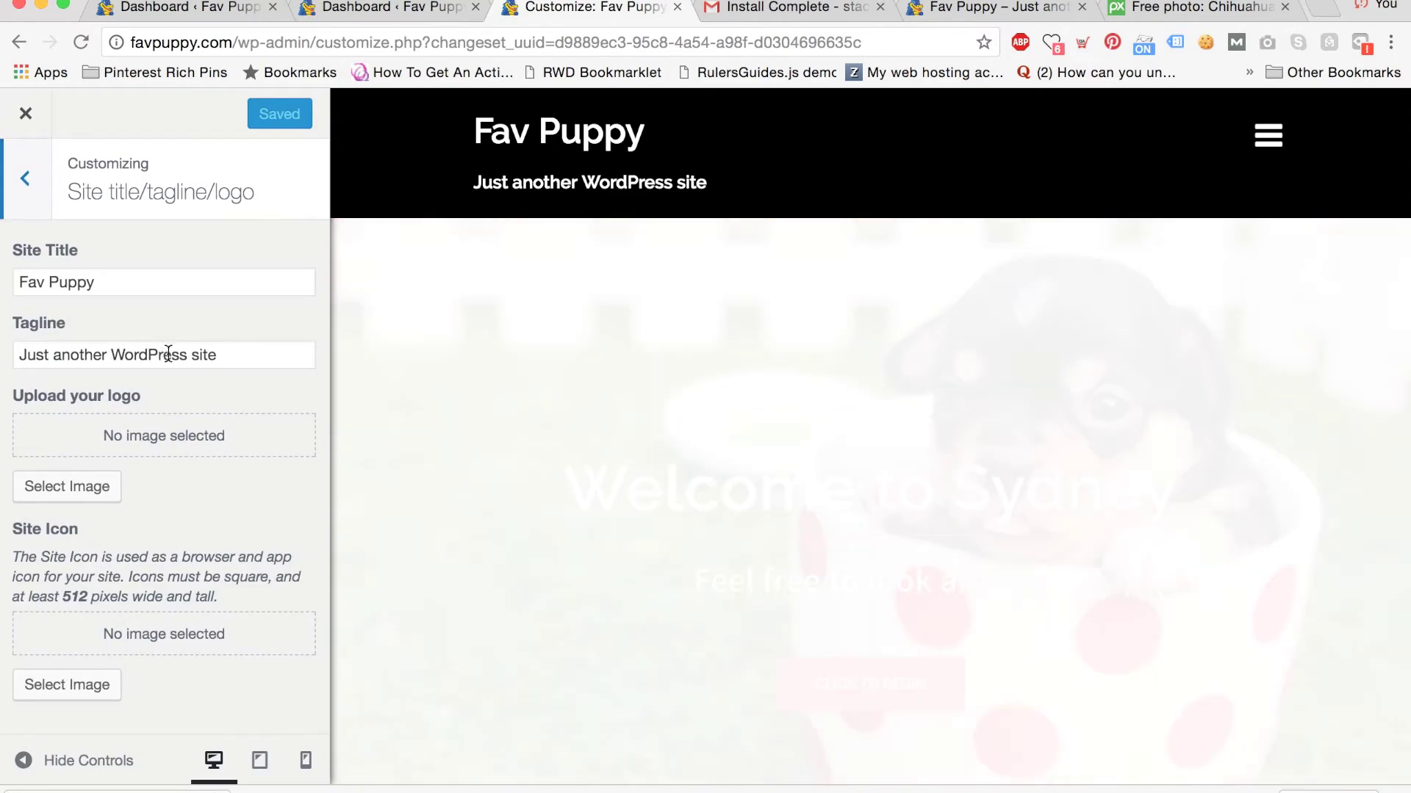
click(225, 357)
drag(225, 358, 1, 346)
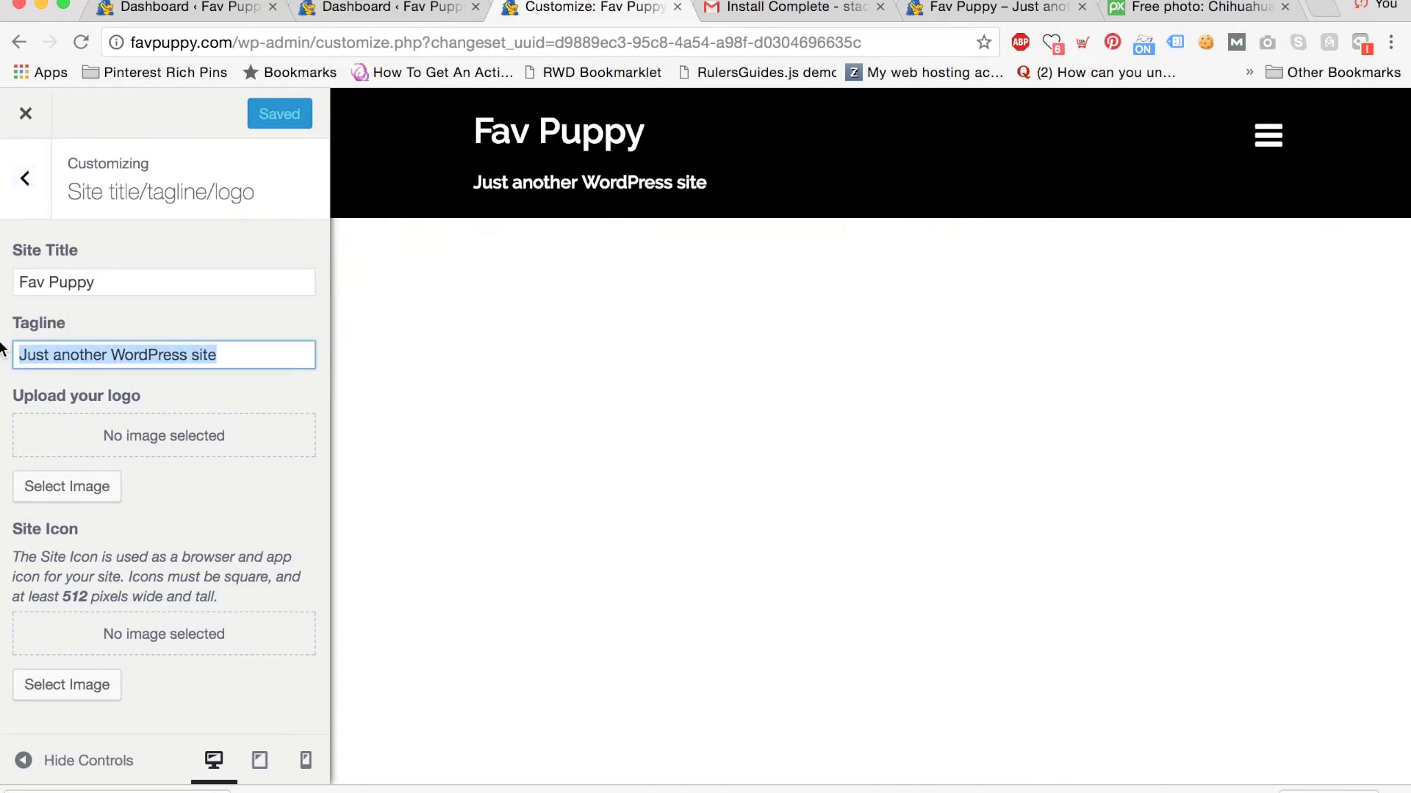
text(The )
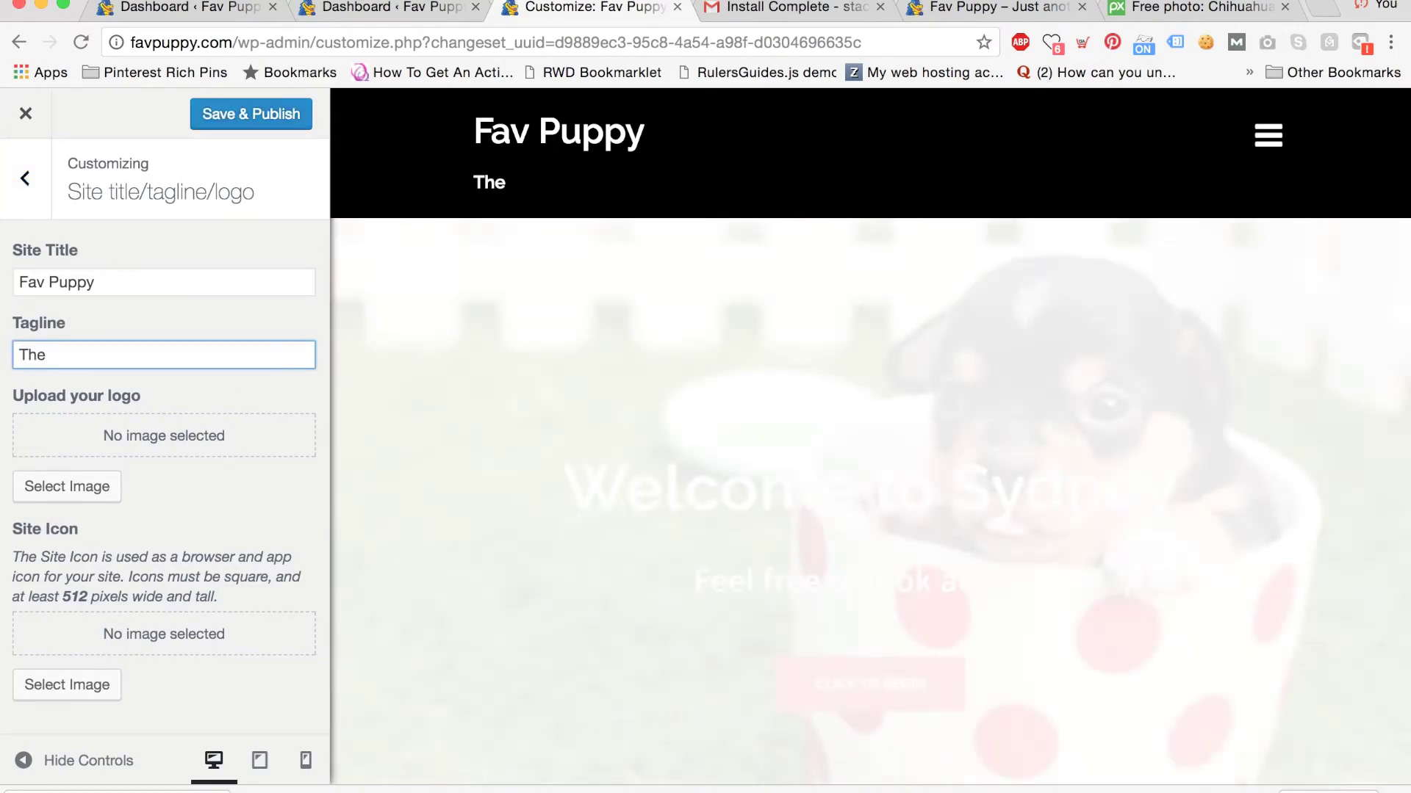
text(Best Pu)
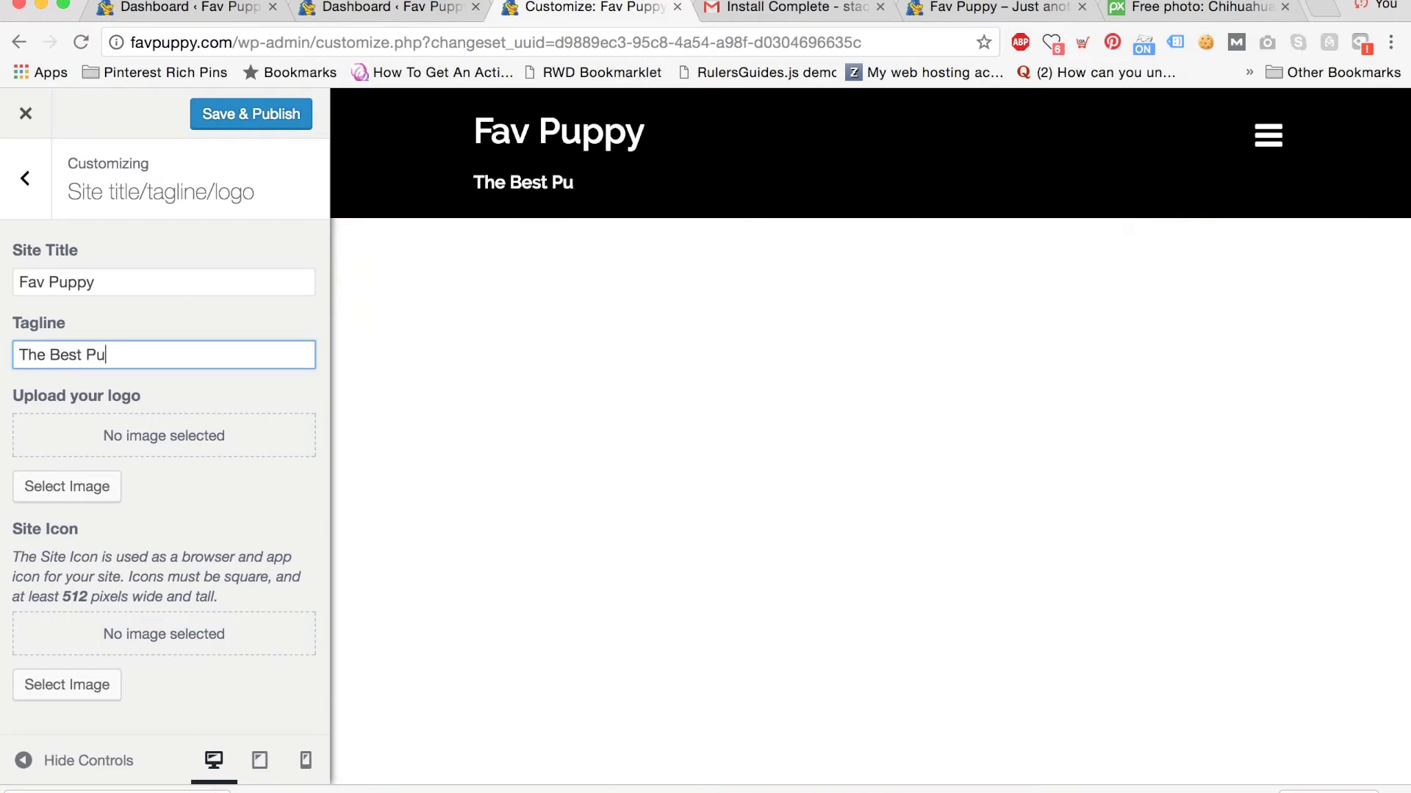
text(ppy W)
key(BackSpace)
text(Site)
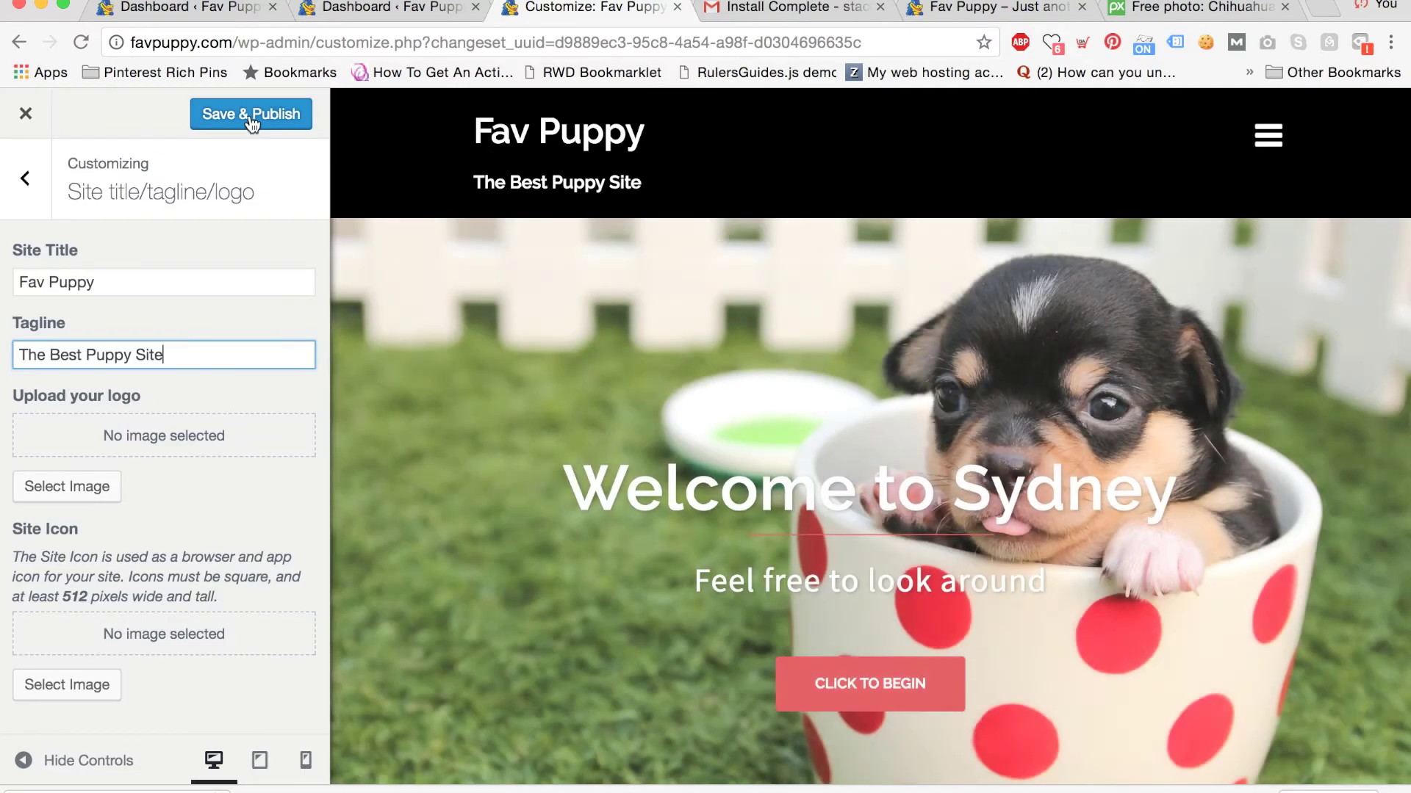
click(249, 116)
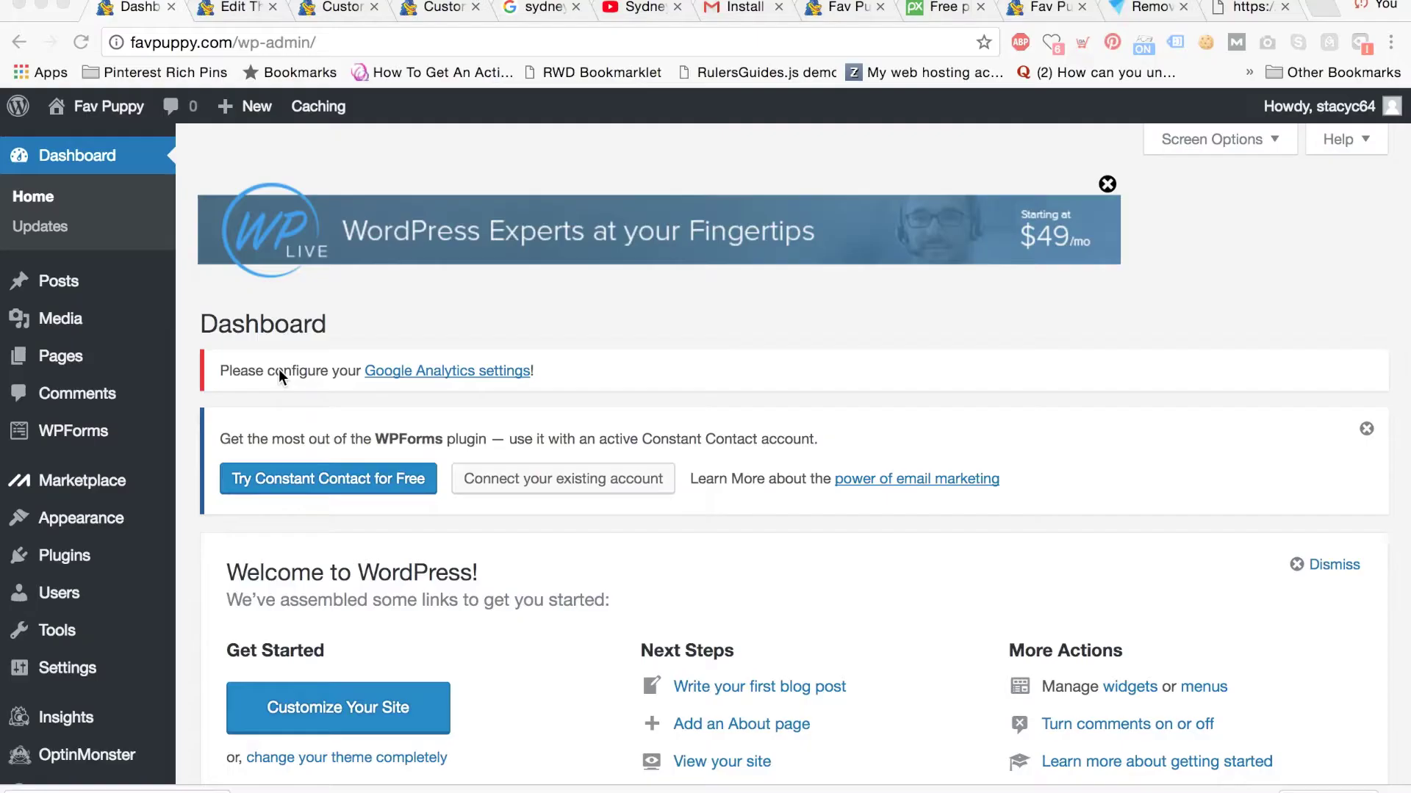
Move the default Sample Page to the trash.
right_click(68, 359)
click(220, 350)
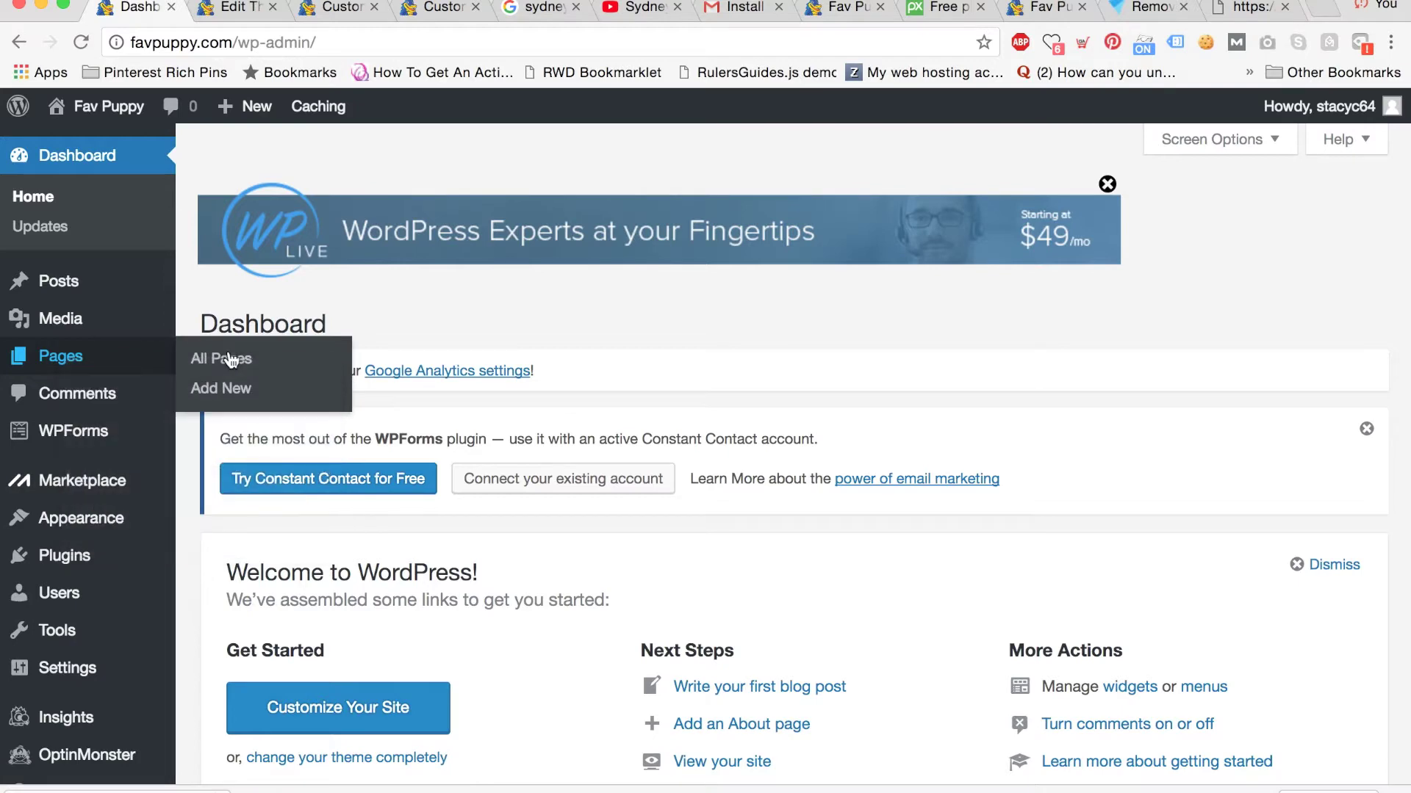
click(229, 358)
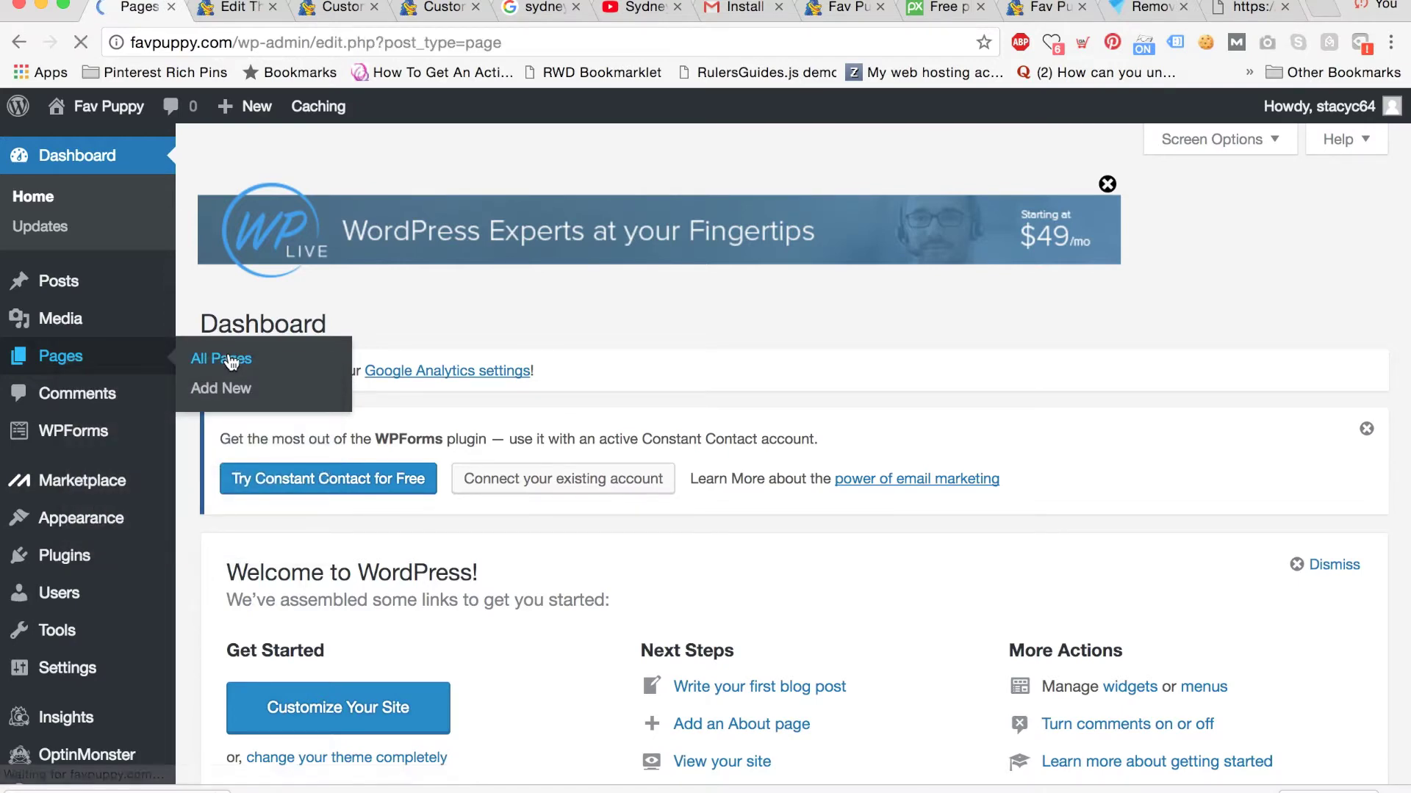
scroll(573, 449, down, 4)
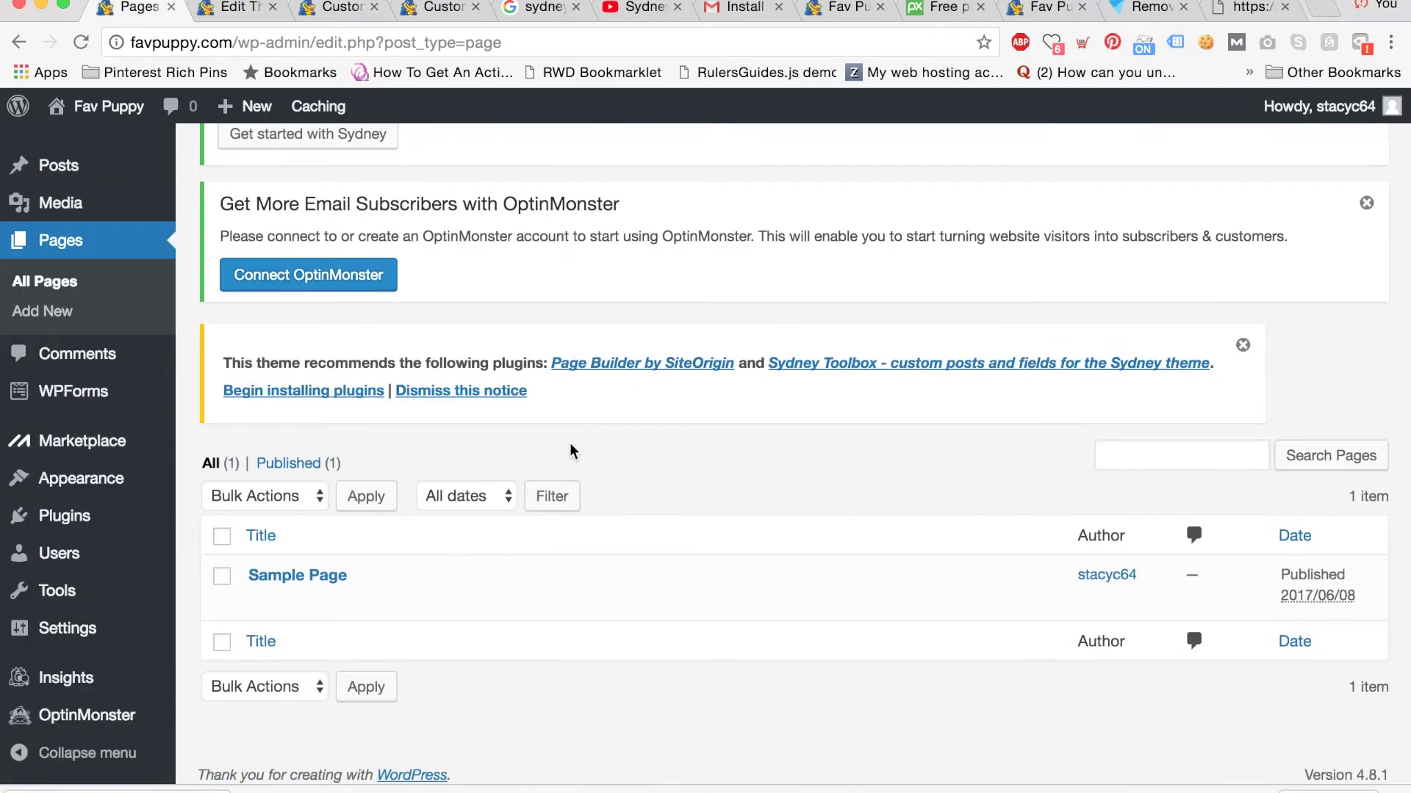
mouse_move(369, 585)
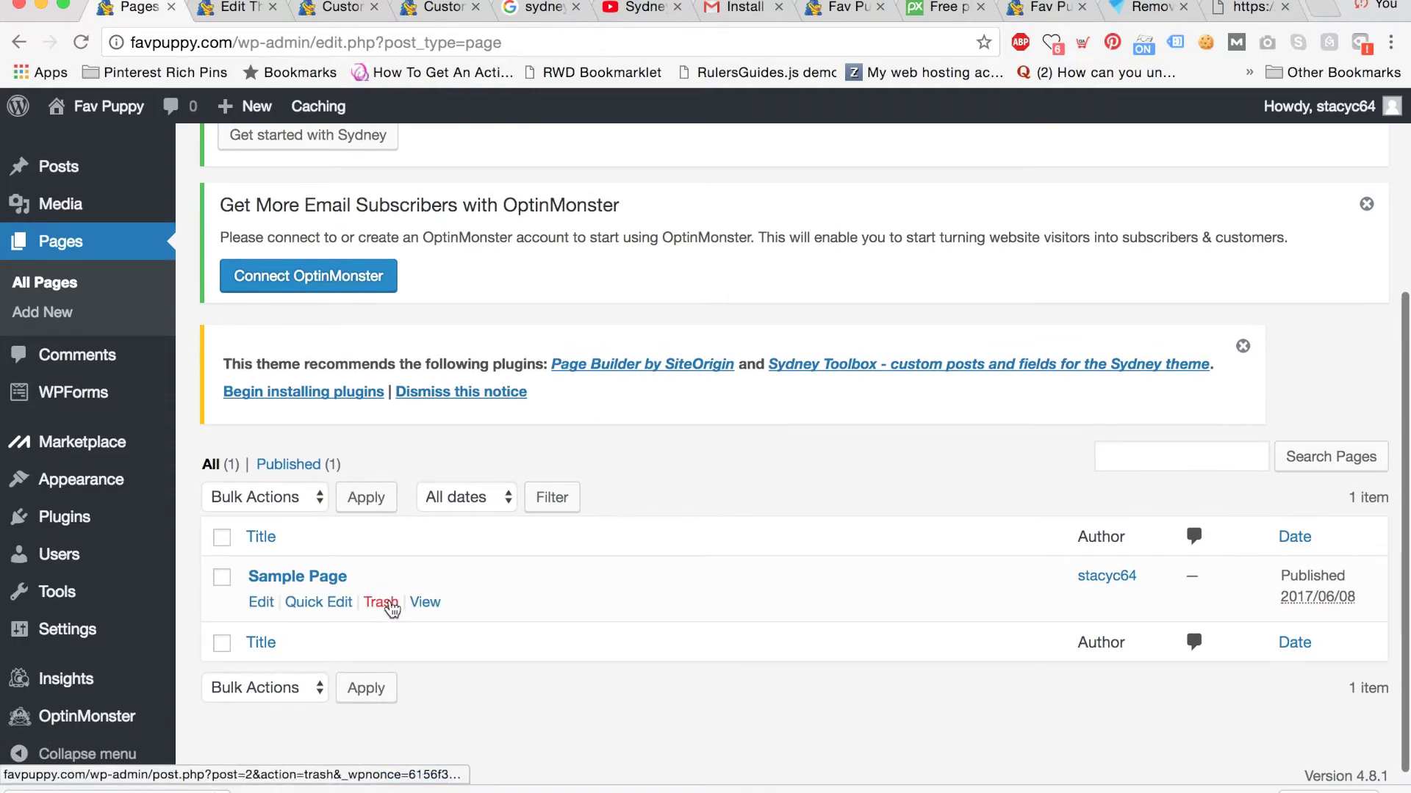
click(389, 606)
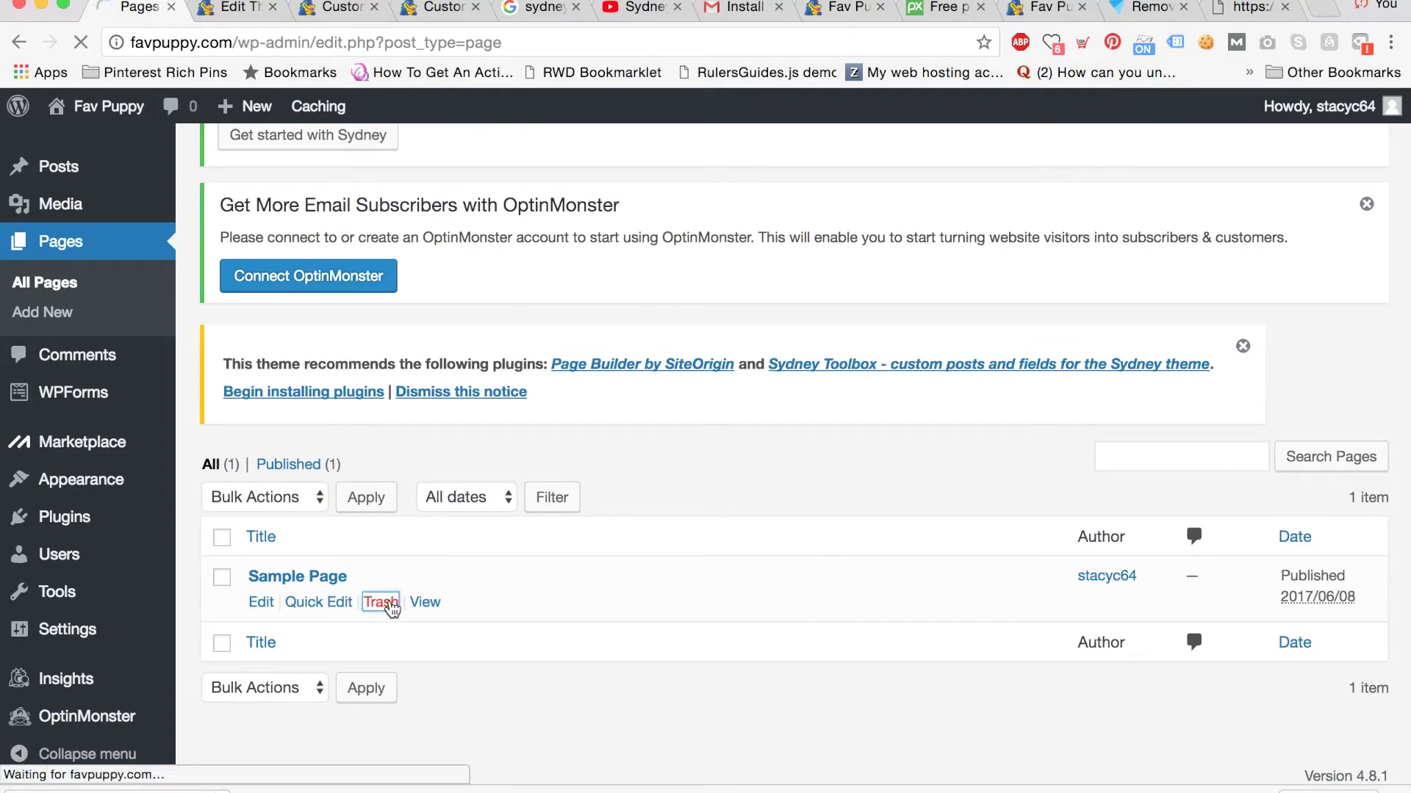
scroll(342, 611, down, 4)
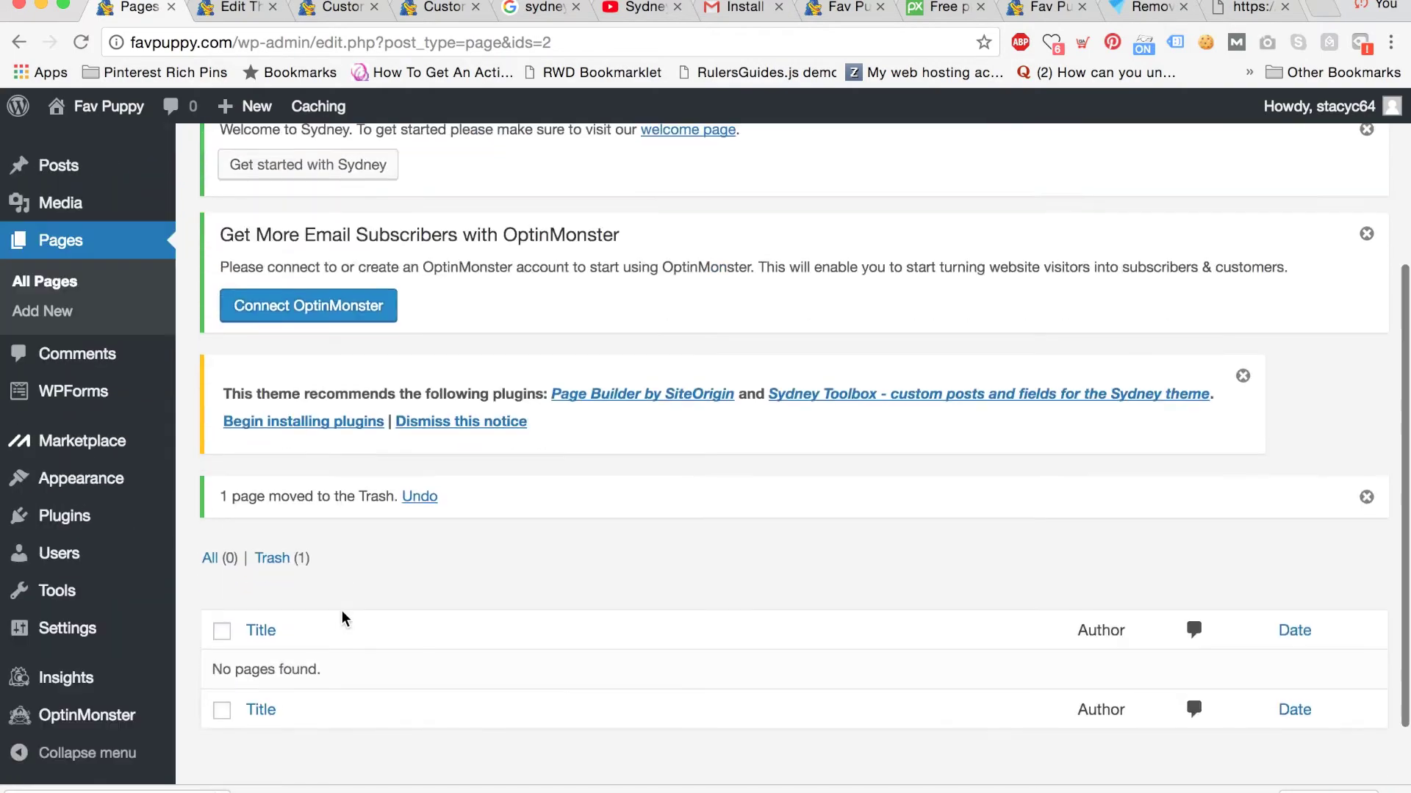
scroll(351, 518, up, 4)
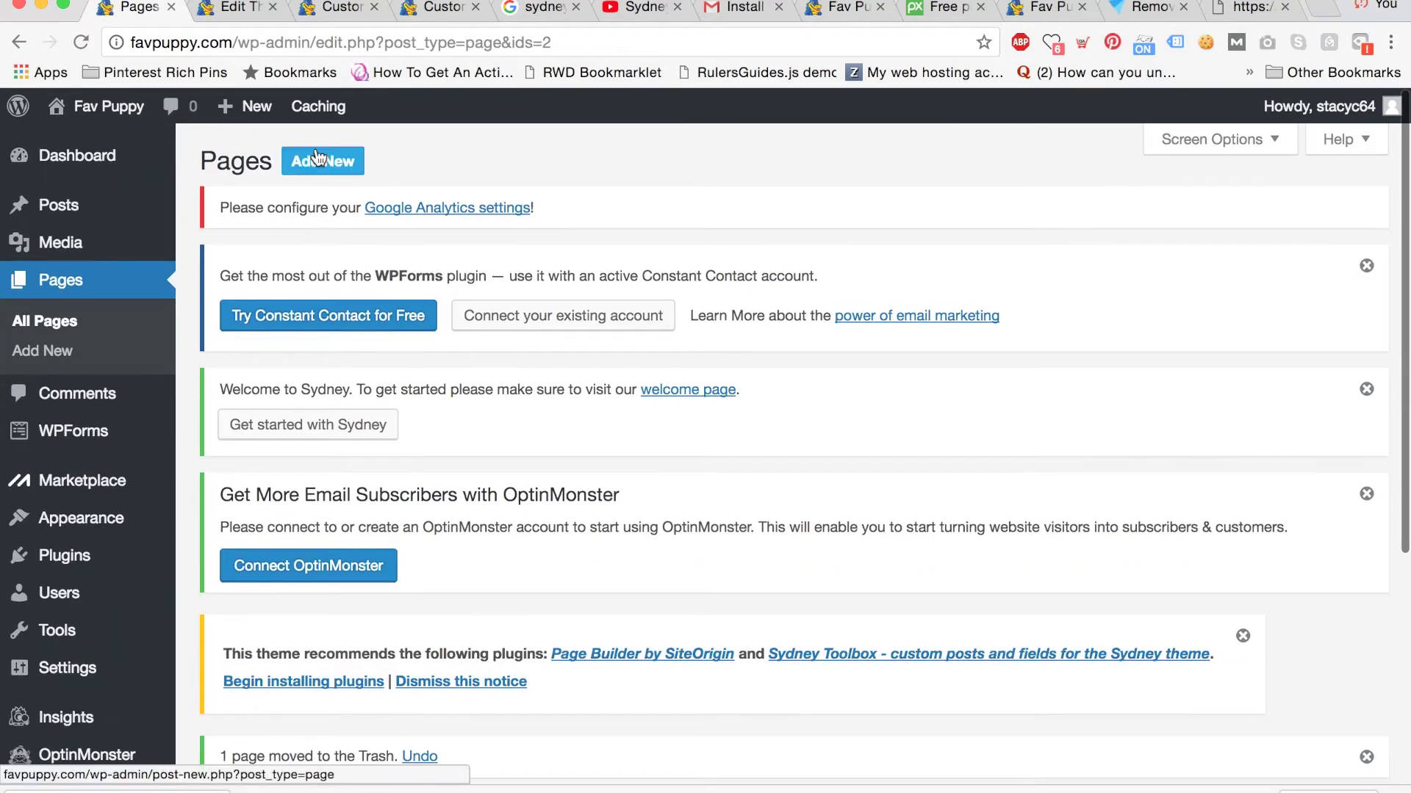
Start a new page titled 'First Puppy Page'.
click(318, 159)
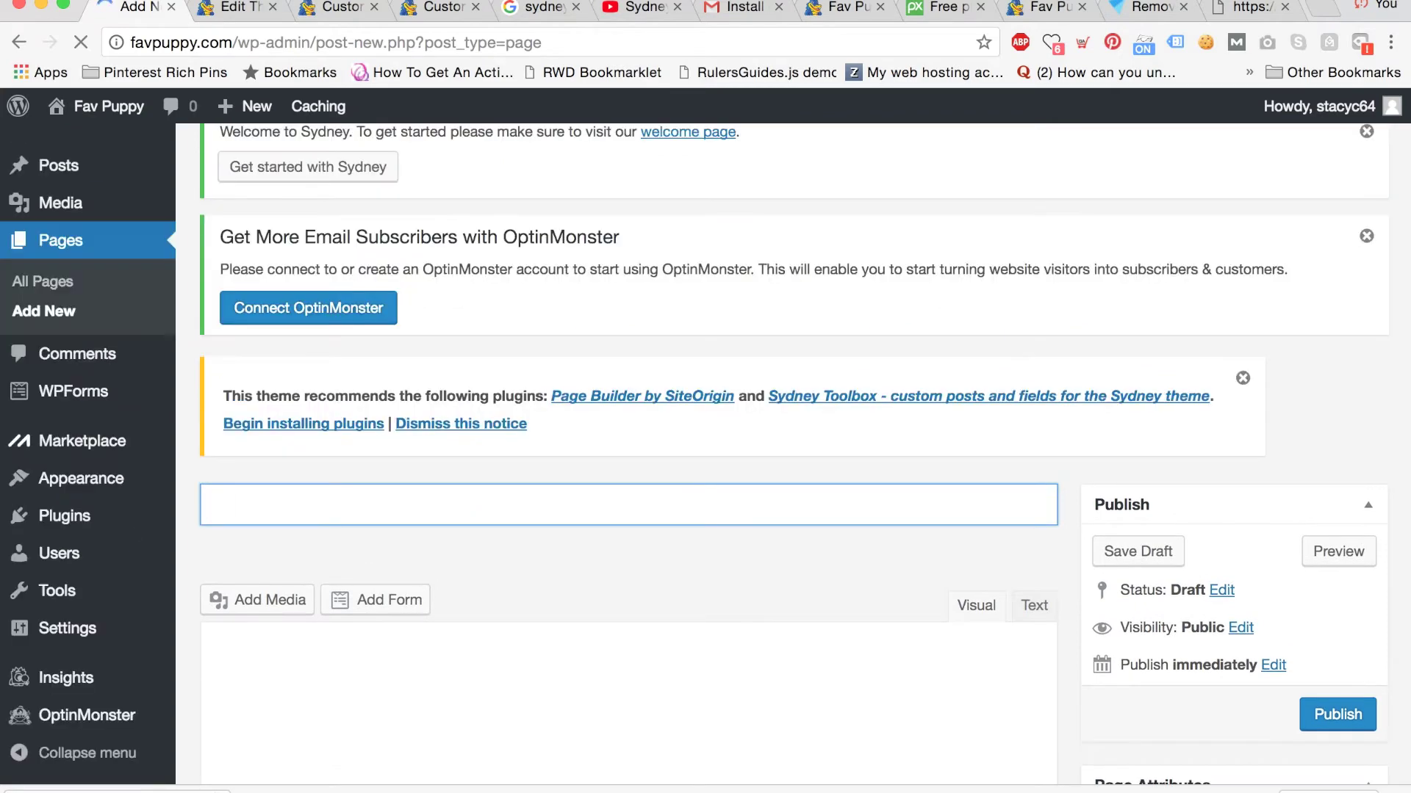
text(First Puppy Page)
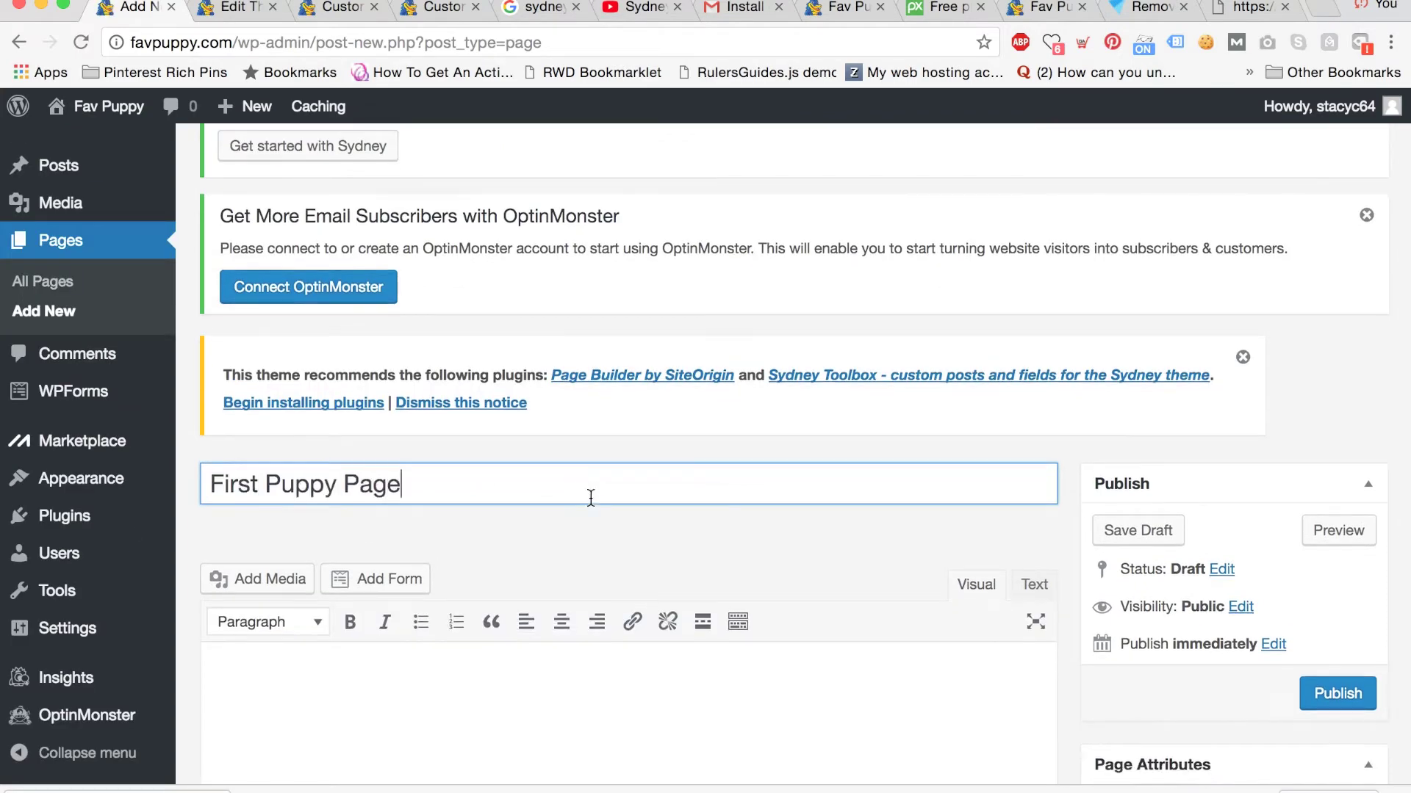
key(Tab)
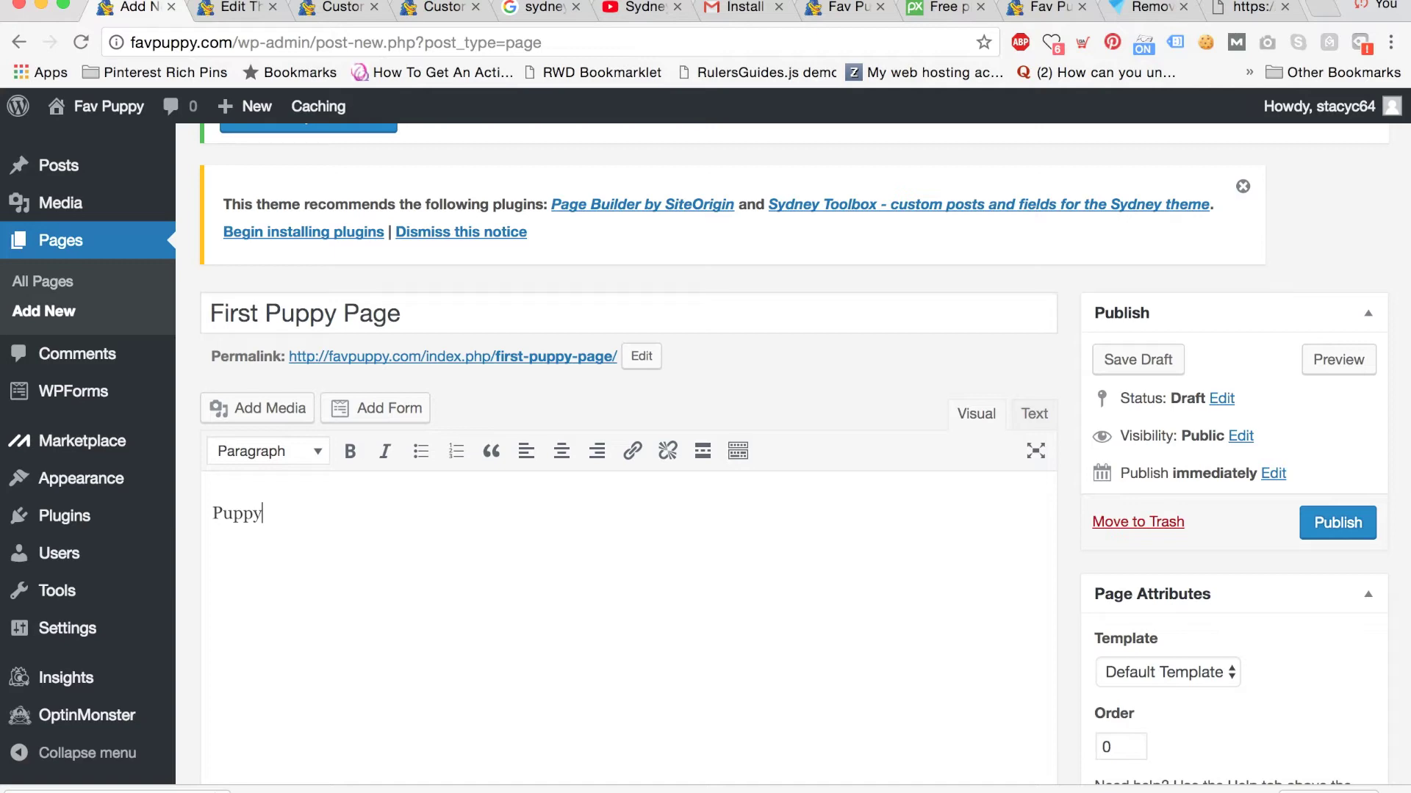
Insert the golden retriever photo, remove the stray 'Puppy' text, and publish the page.
click(285, 406)
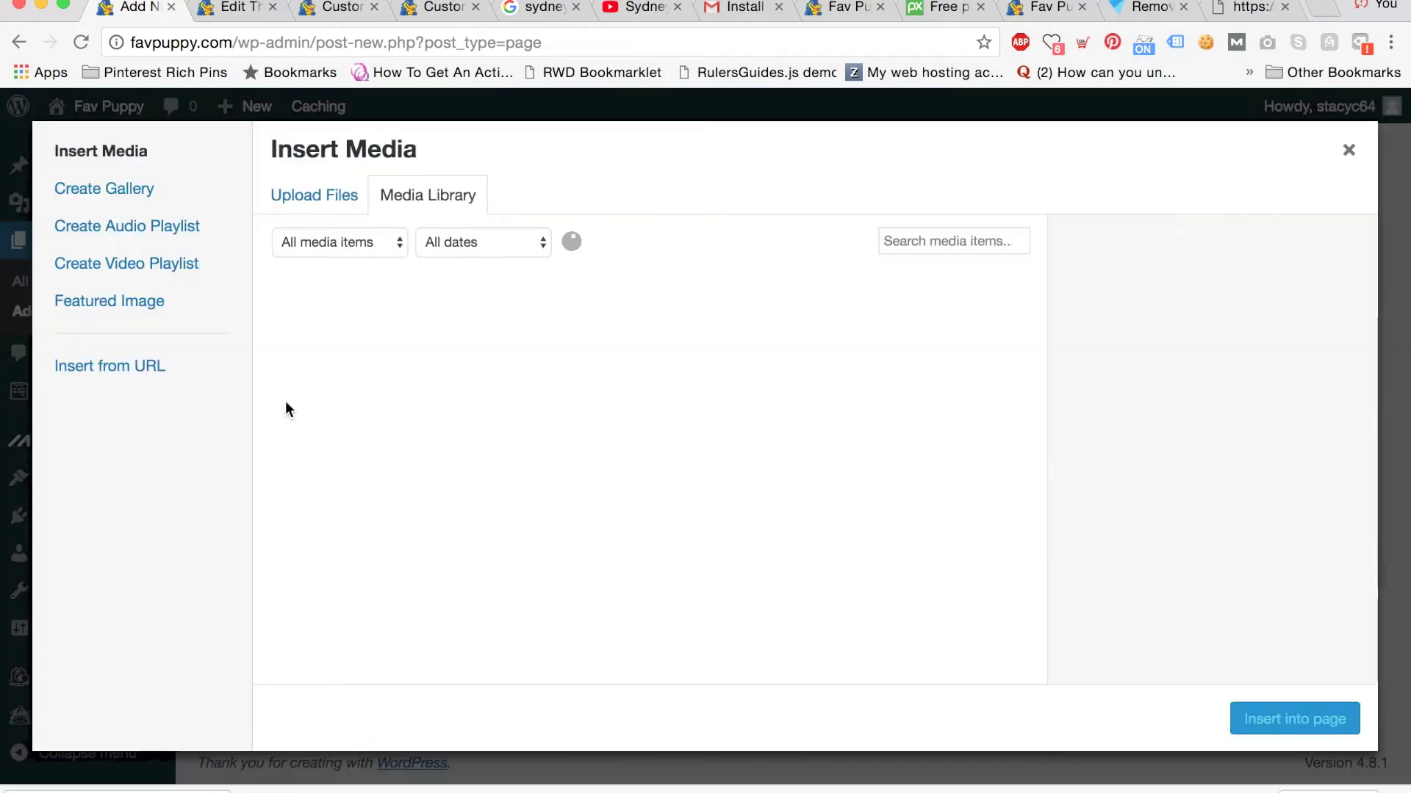
click(498, 376)
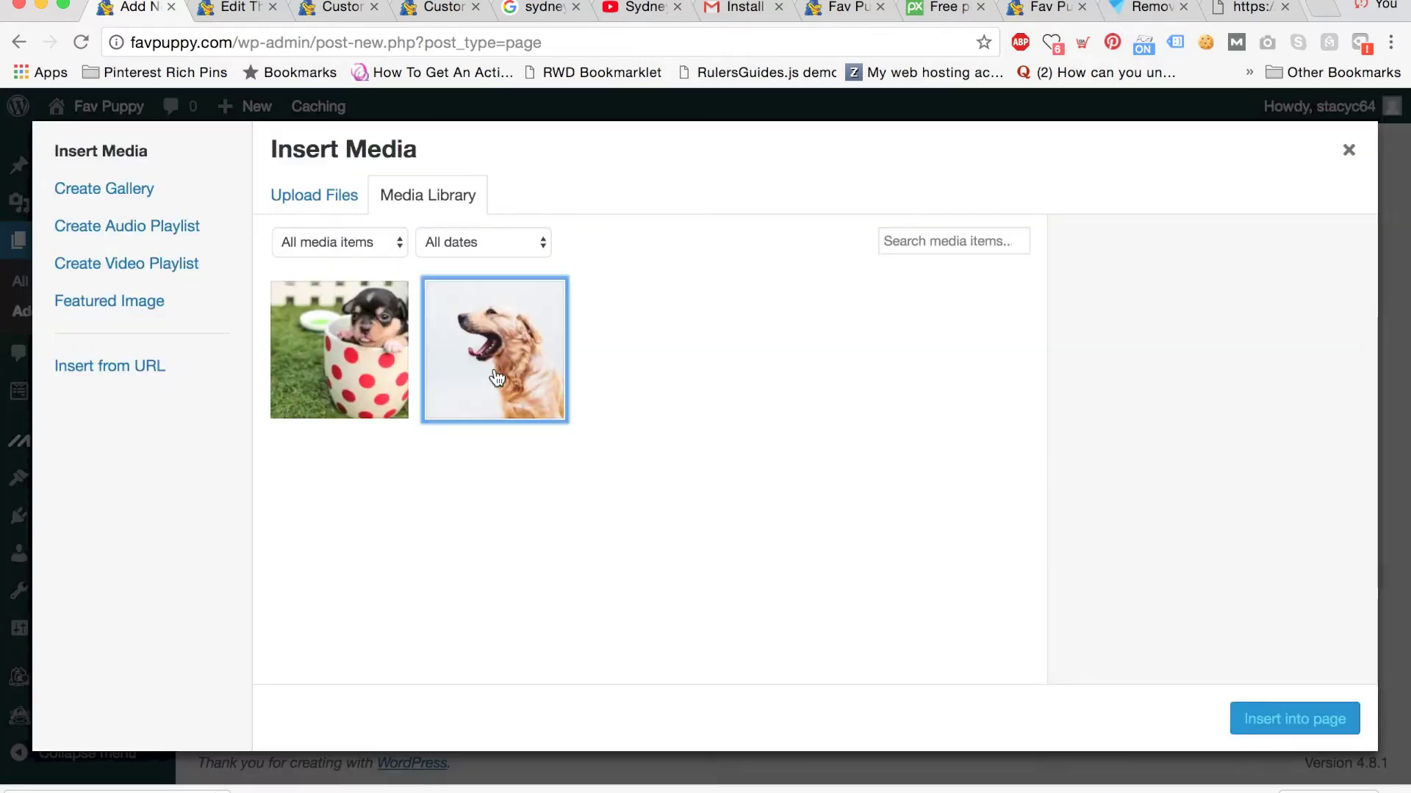
click(1253, 719)
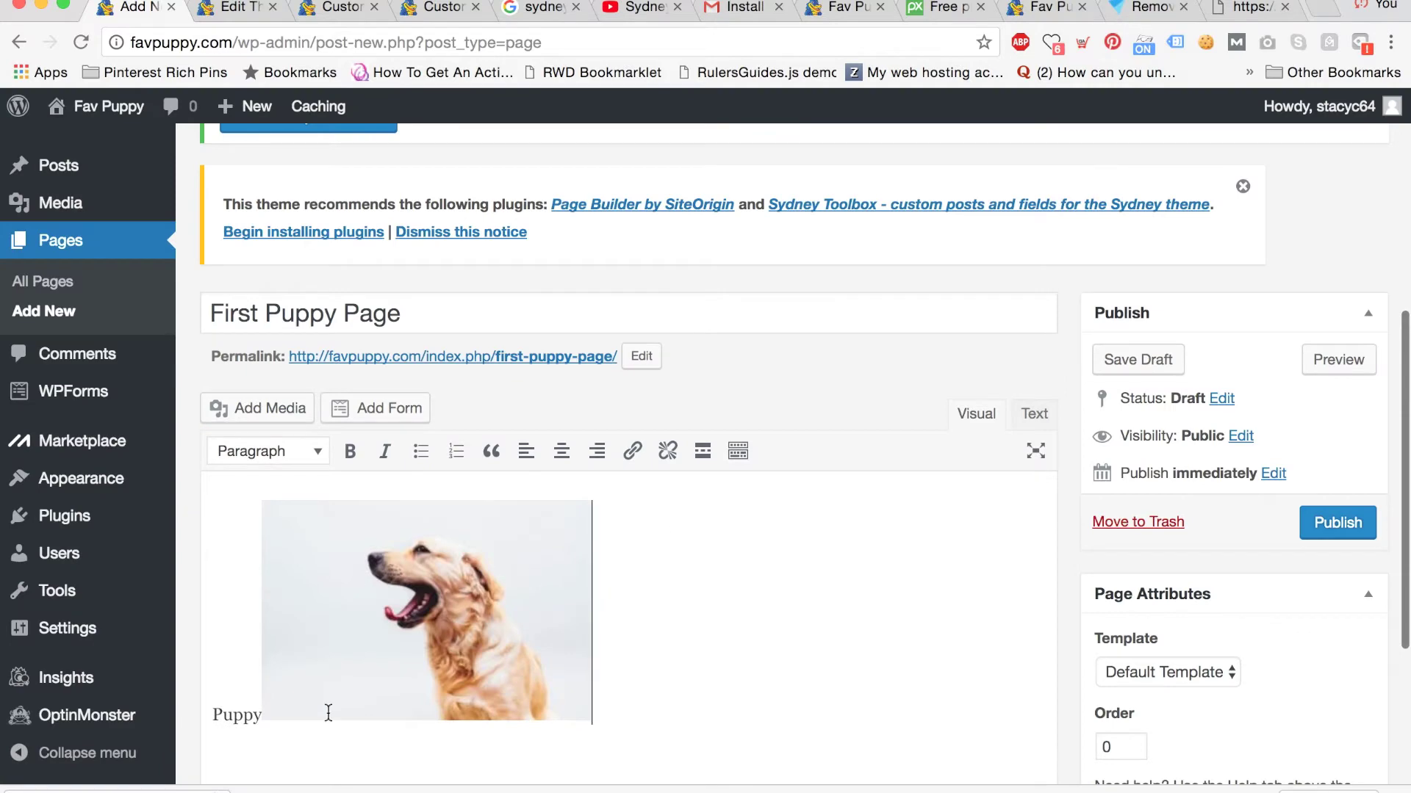
drag(261, 714, 161, 710)
key(BackSpace)
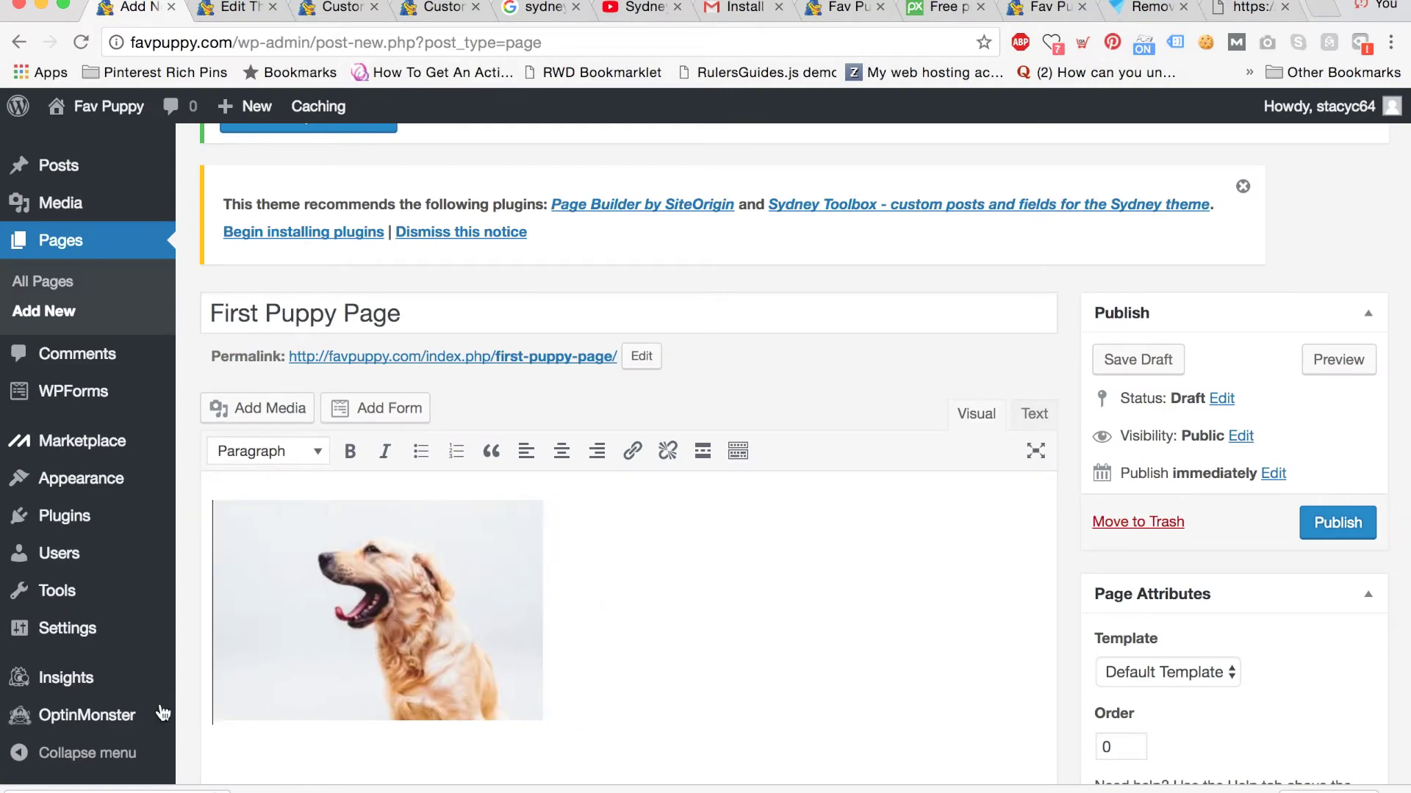
key(Return)
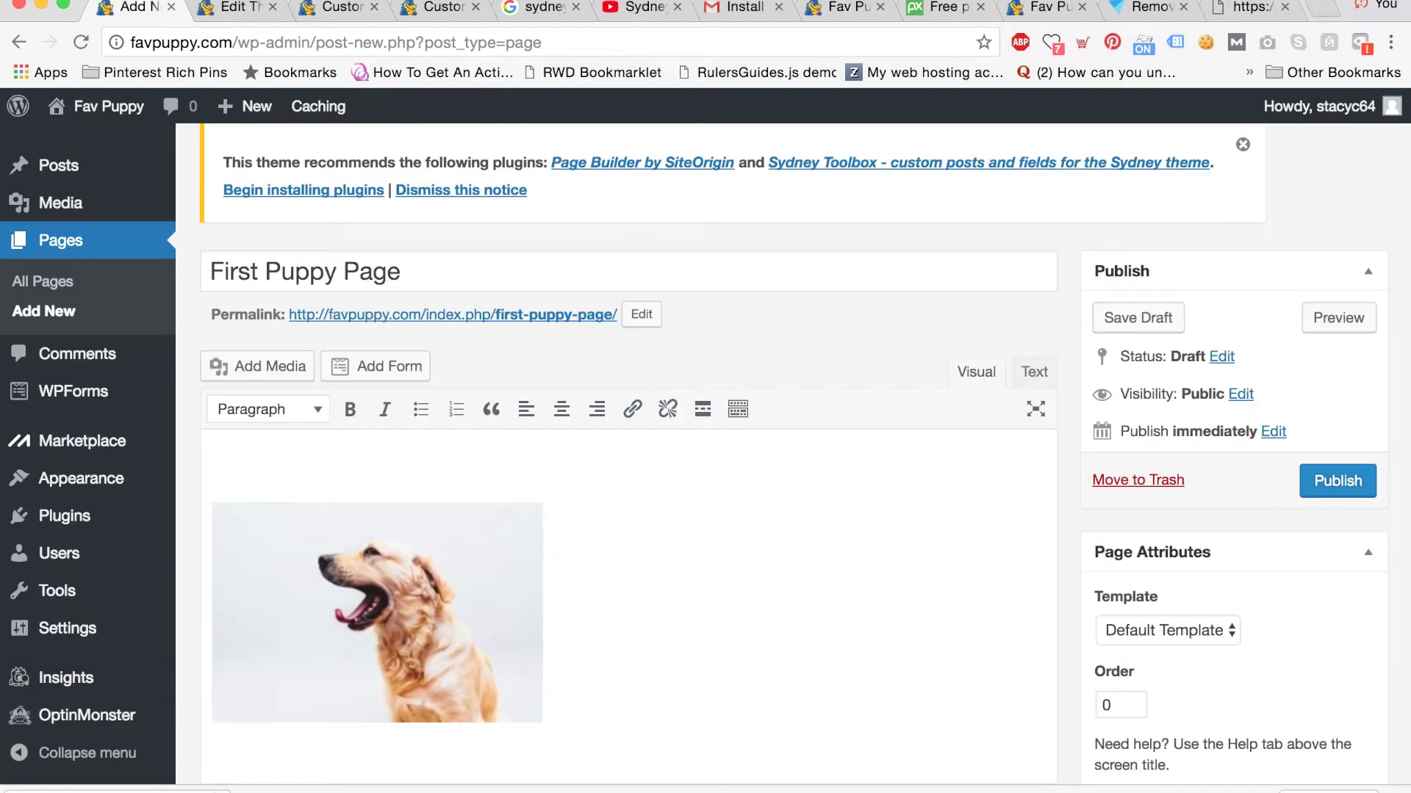
click(1335, 489)
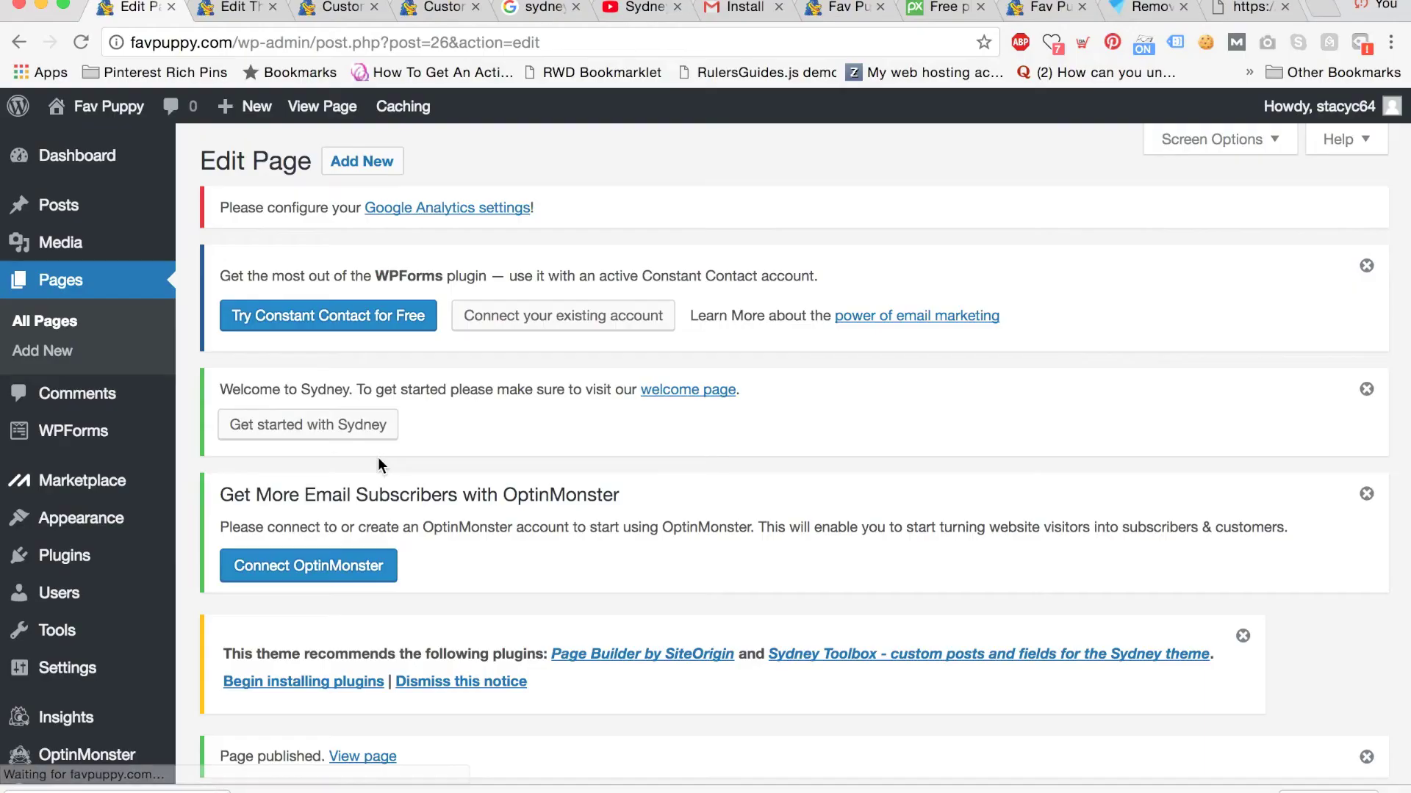
Trash the 'Hello world!' post from All Posts, then begin a new blank post.
mouse_move(73, 213)
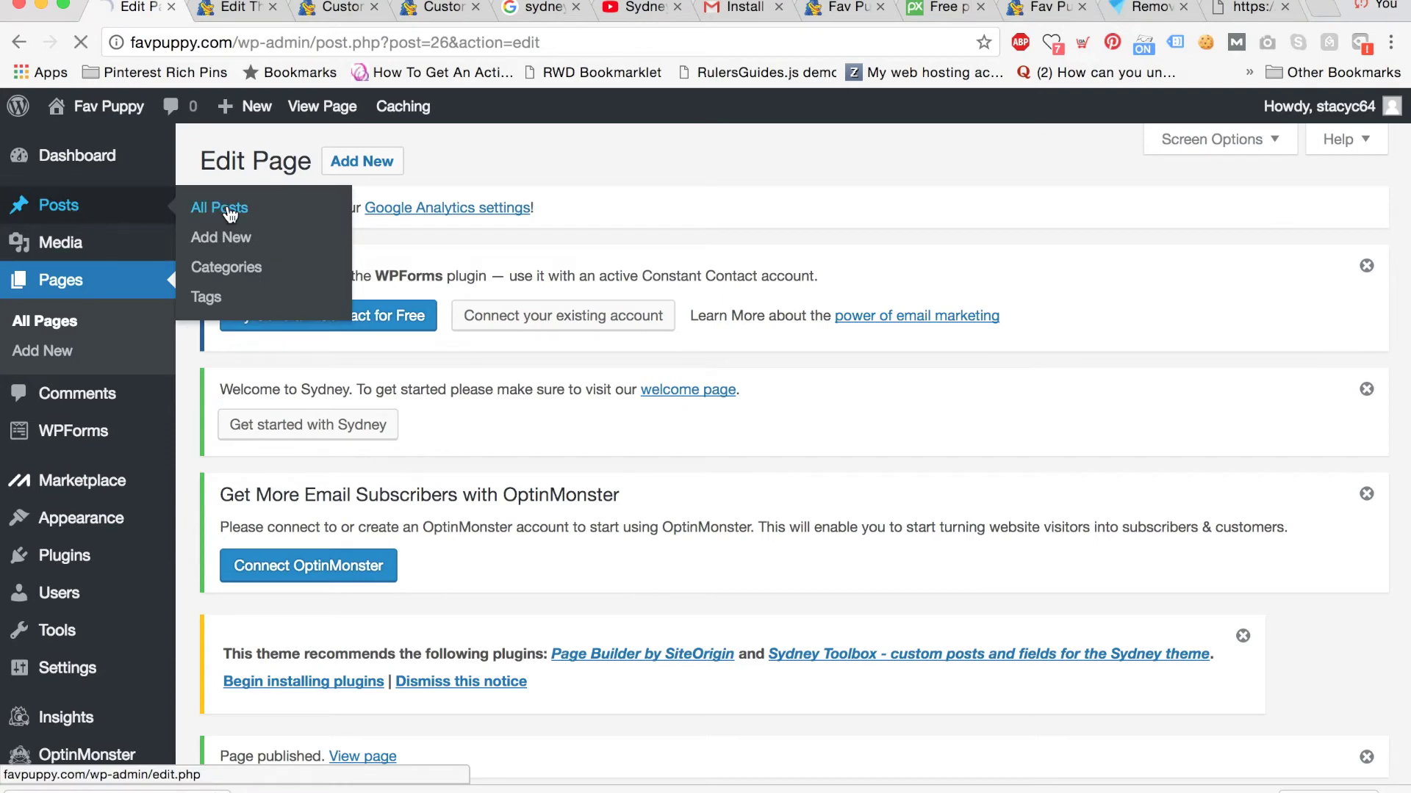
scroll(339, 437, down, 3)
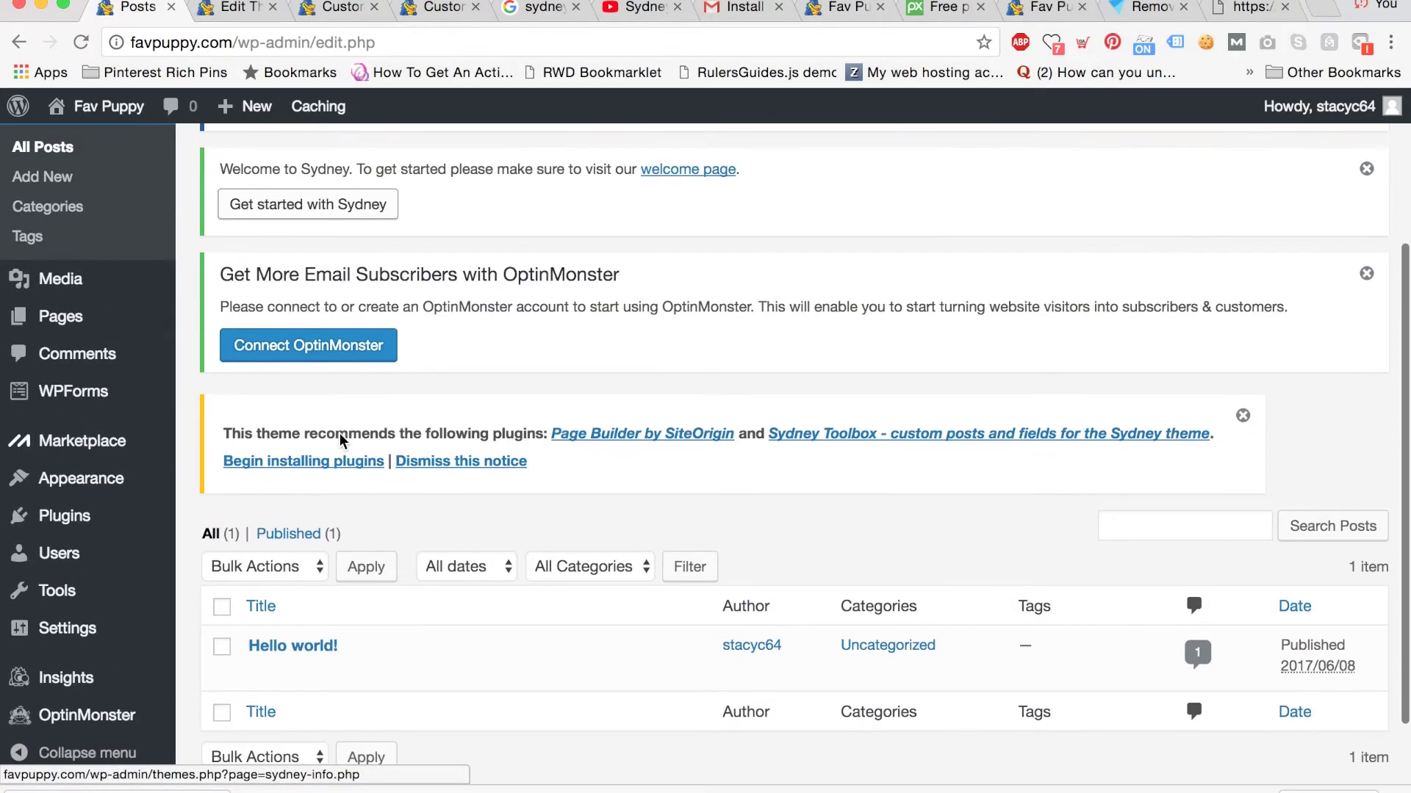
scroll(340, 434, down, 1)
mouse_move(339, 630)
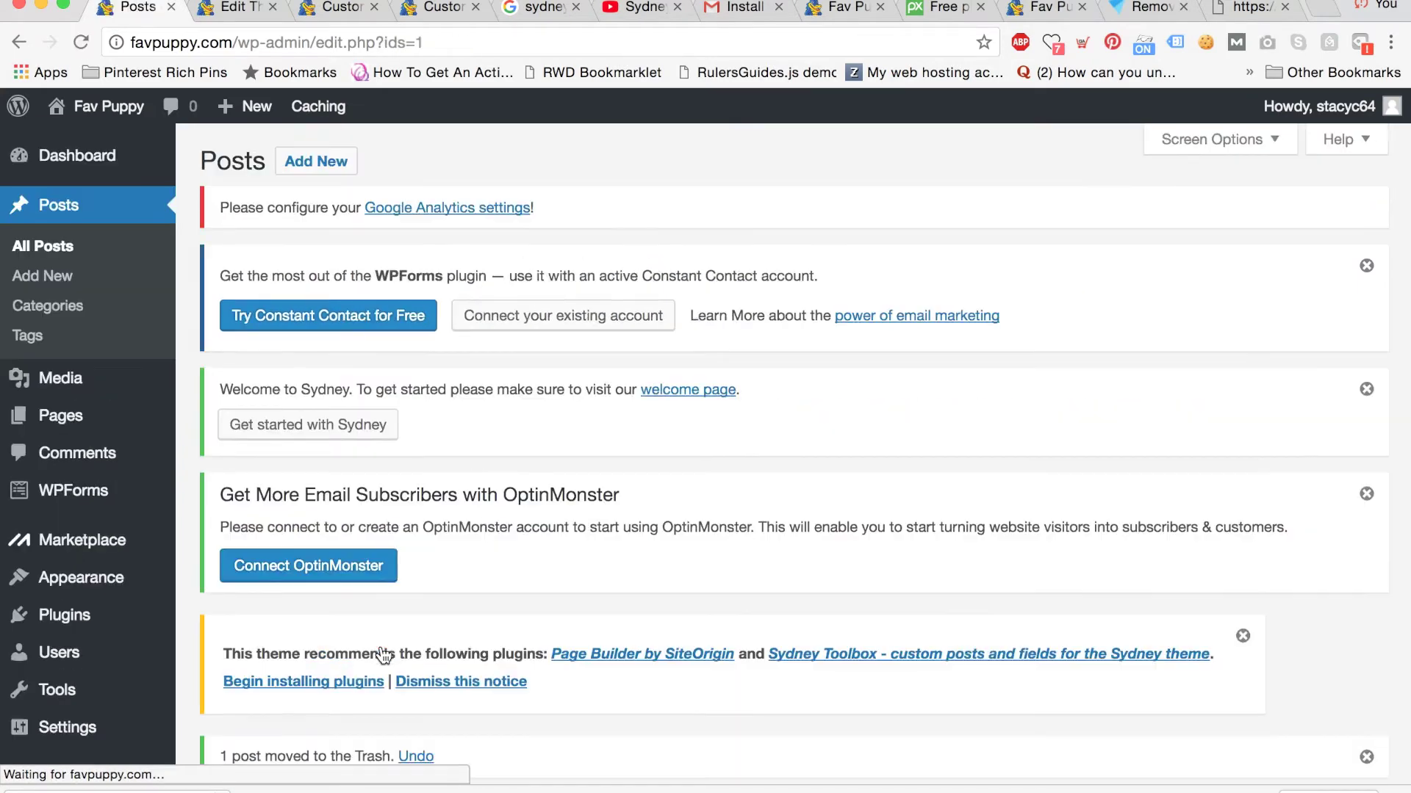
click(316, 165)
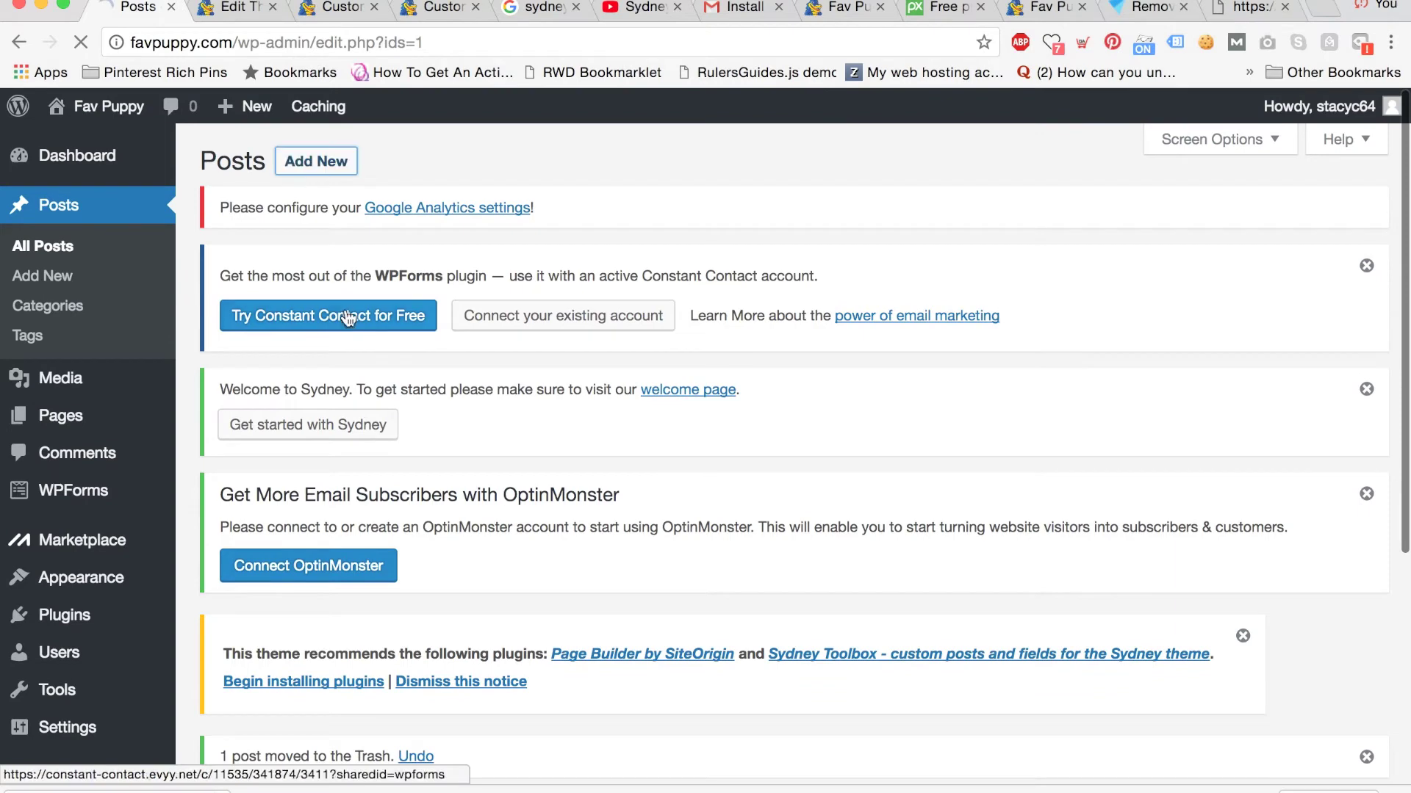
Title the new post 'First Puppy Post'.
scroll(372, 567, down, 4)
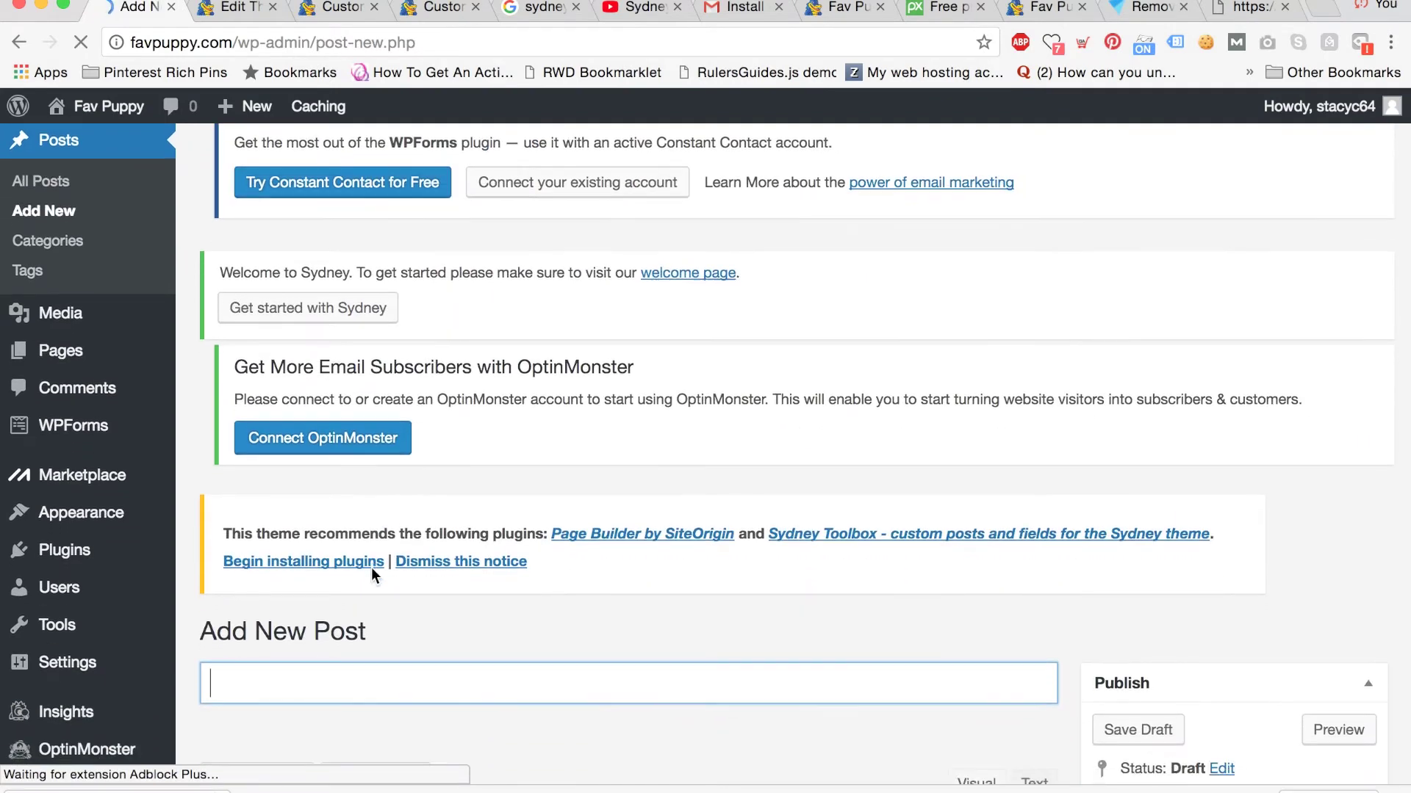
text(First)
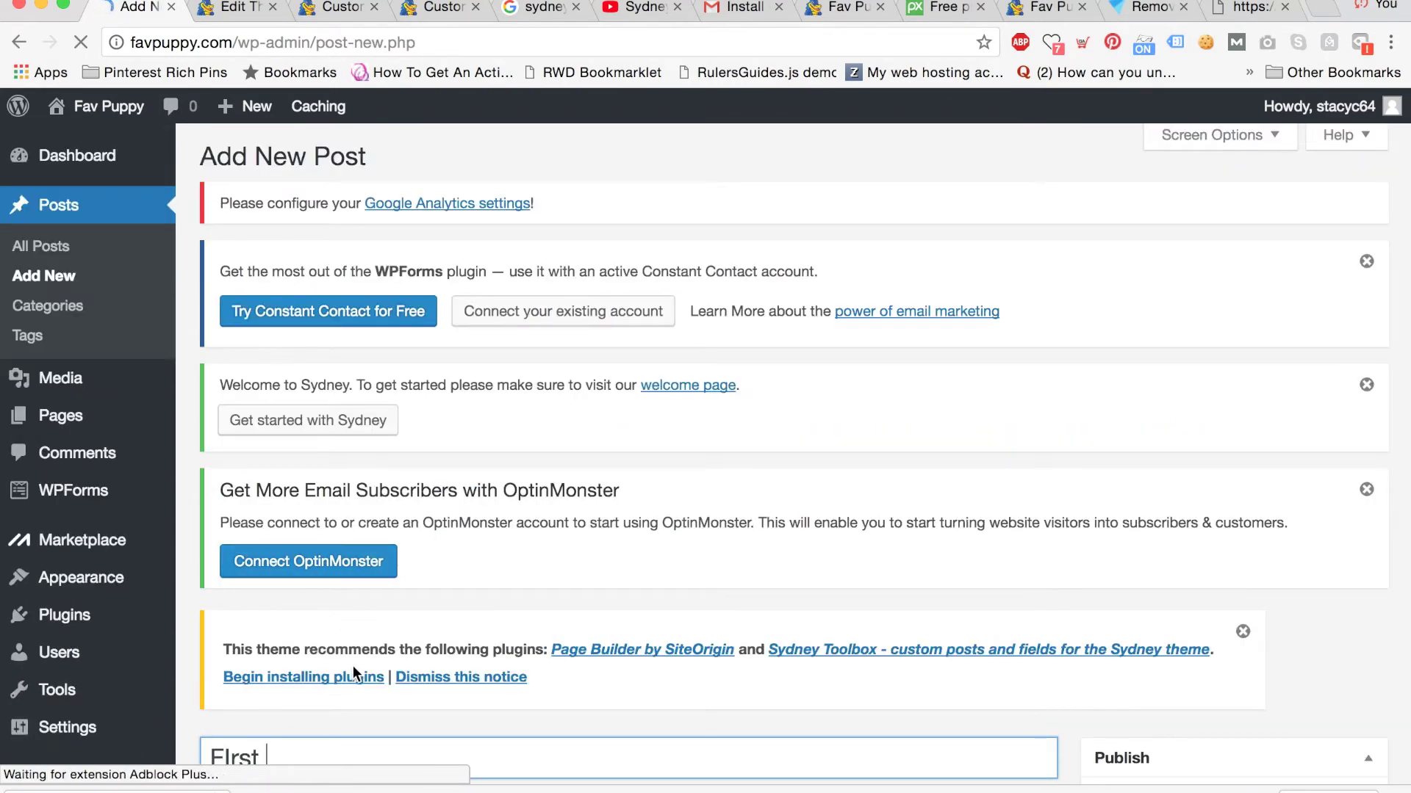
key(BackSpace)
key(BackSpace)
key(BackSpace)
key(BackSpace)
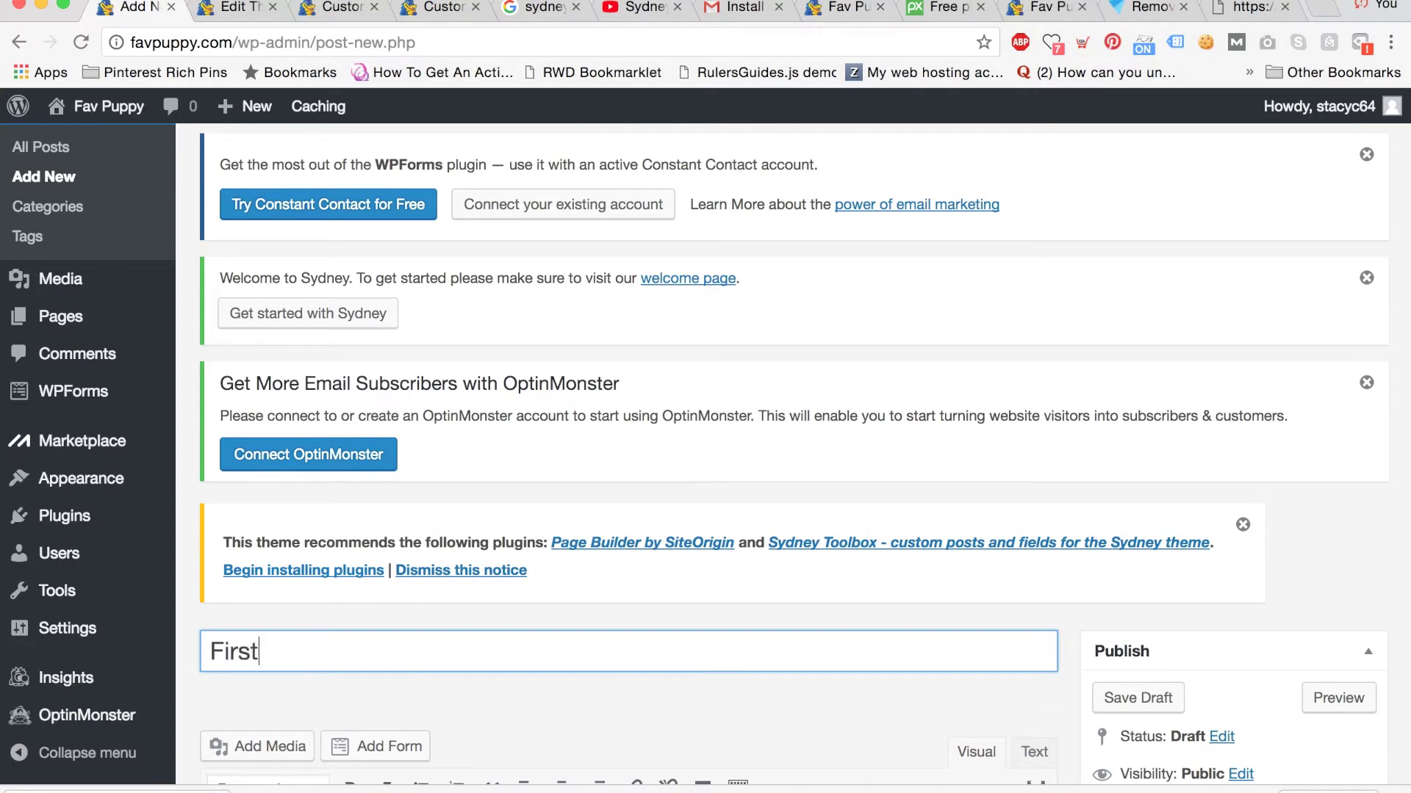
text(irst Puppy Post)
scroll(482, 627, down, 3)
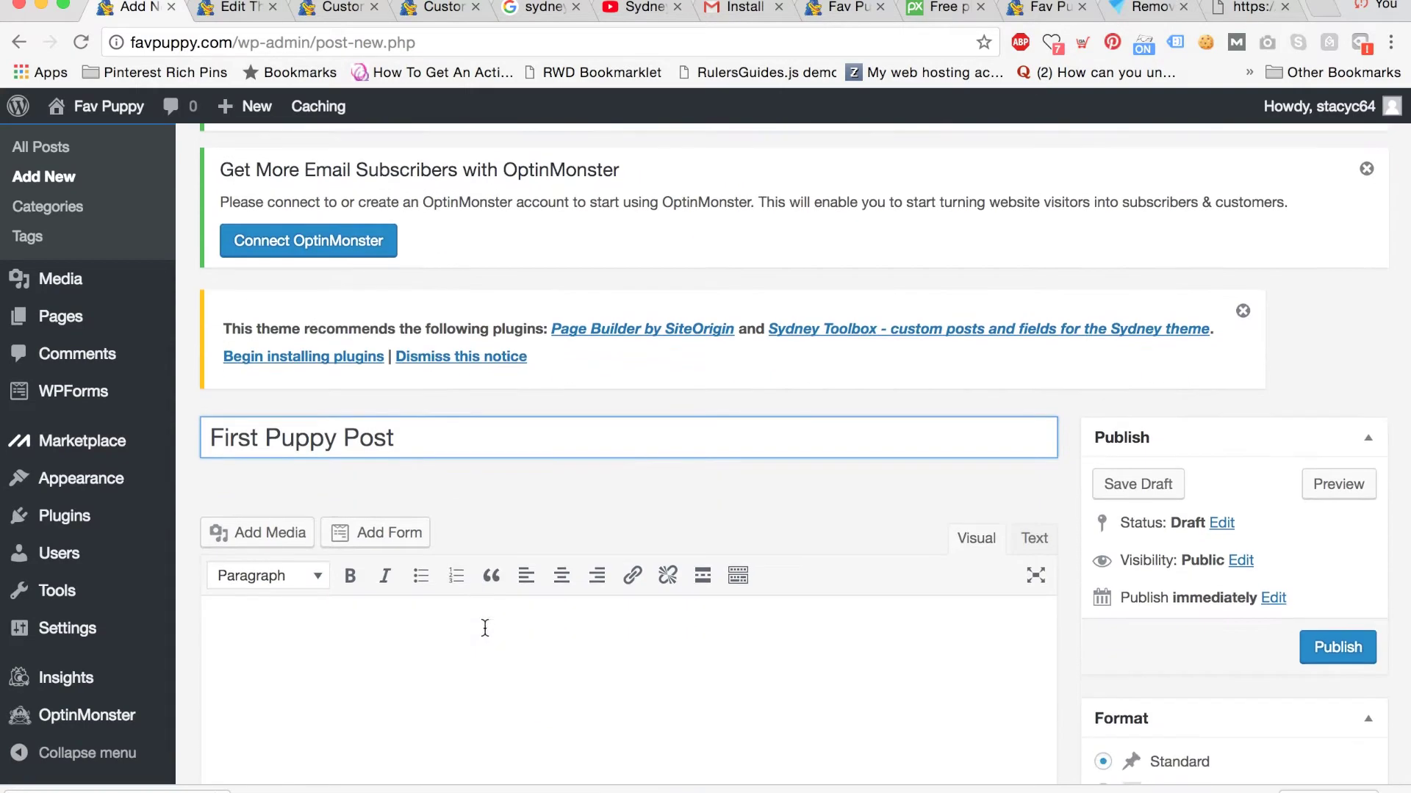
Add the puppy-in-a-cup photo to the post body and publish the post.
click(285, 625)
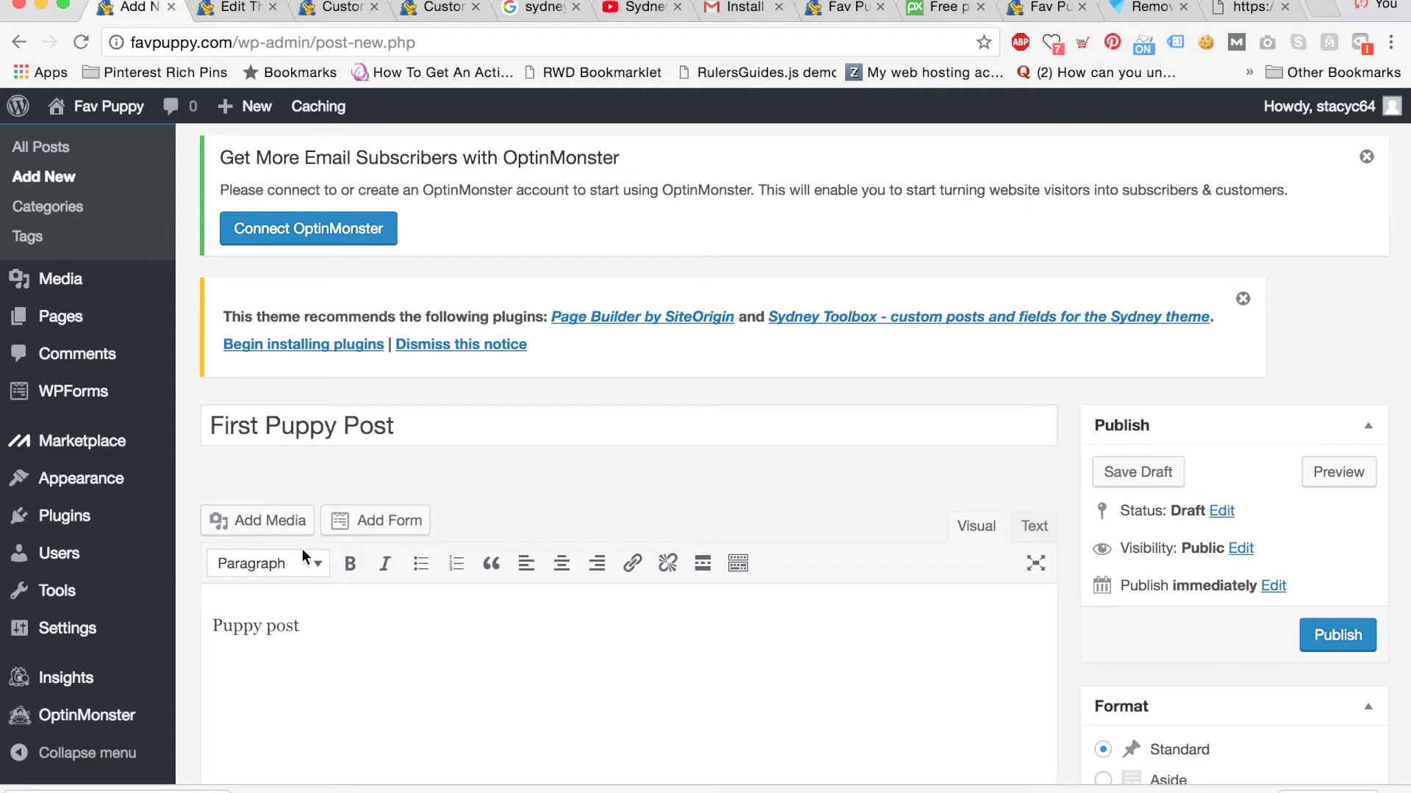
click(269, 523)
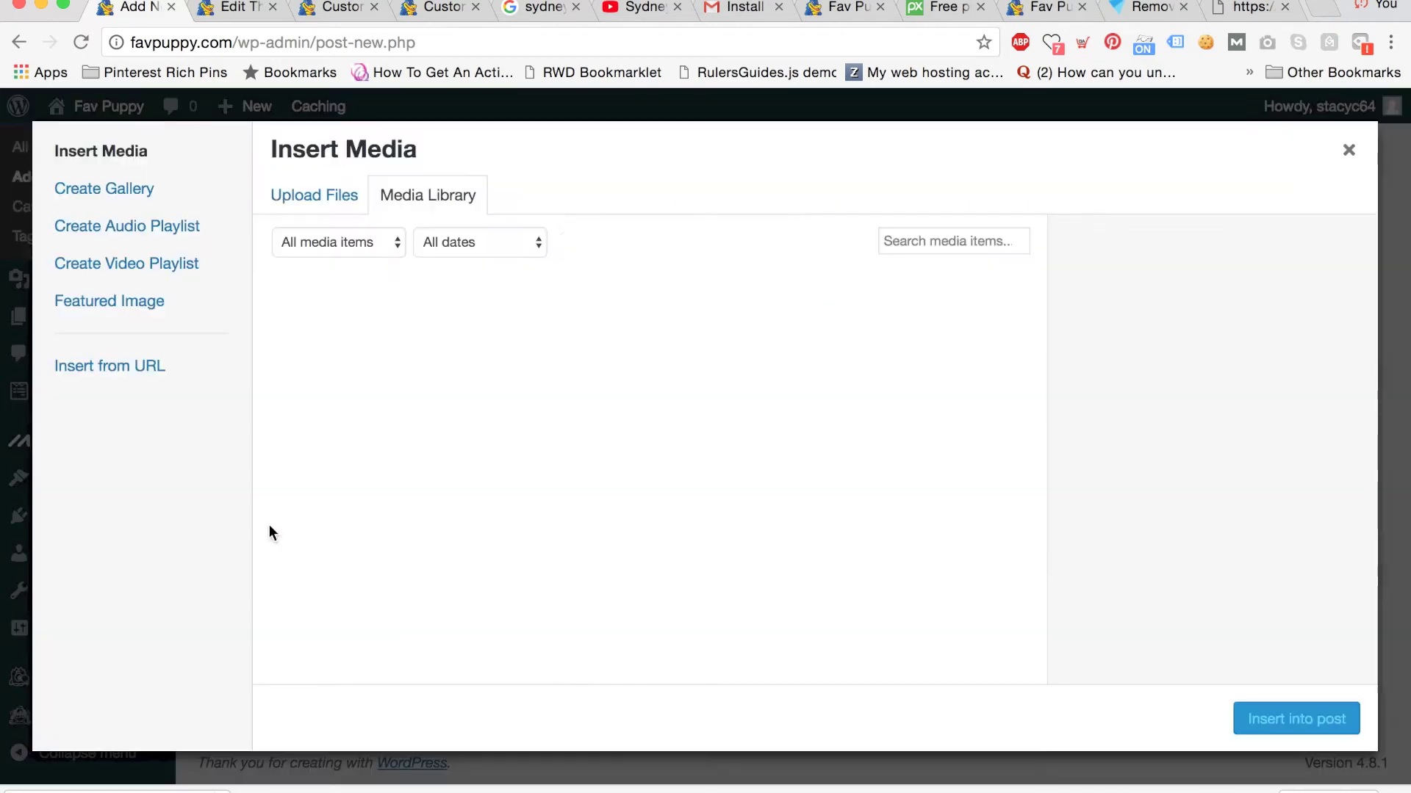
click(369, 366)
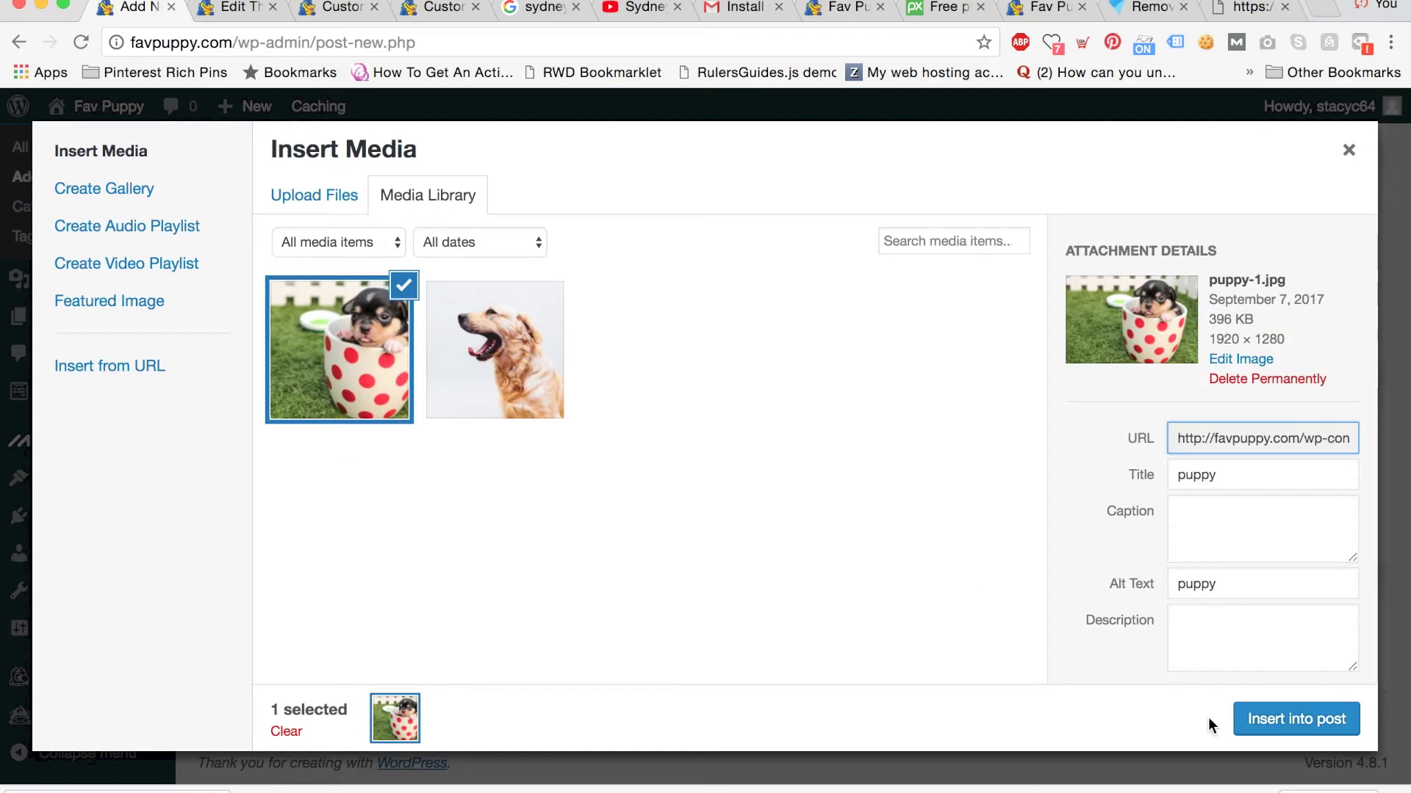
click(1249, 720)
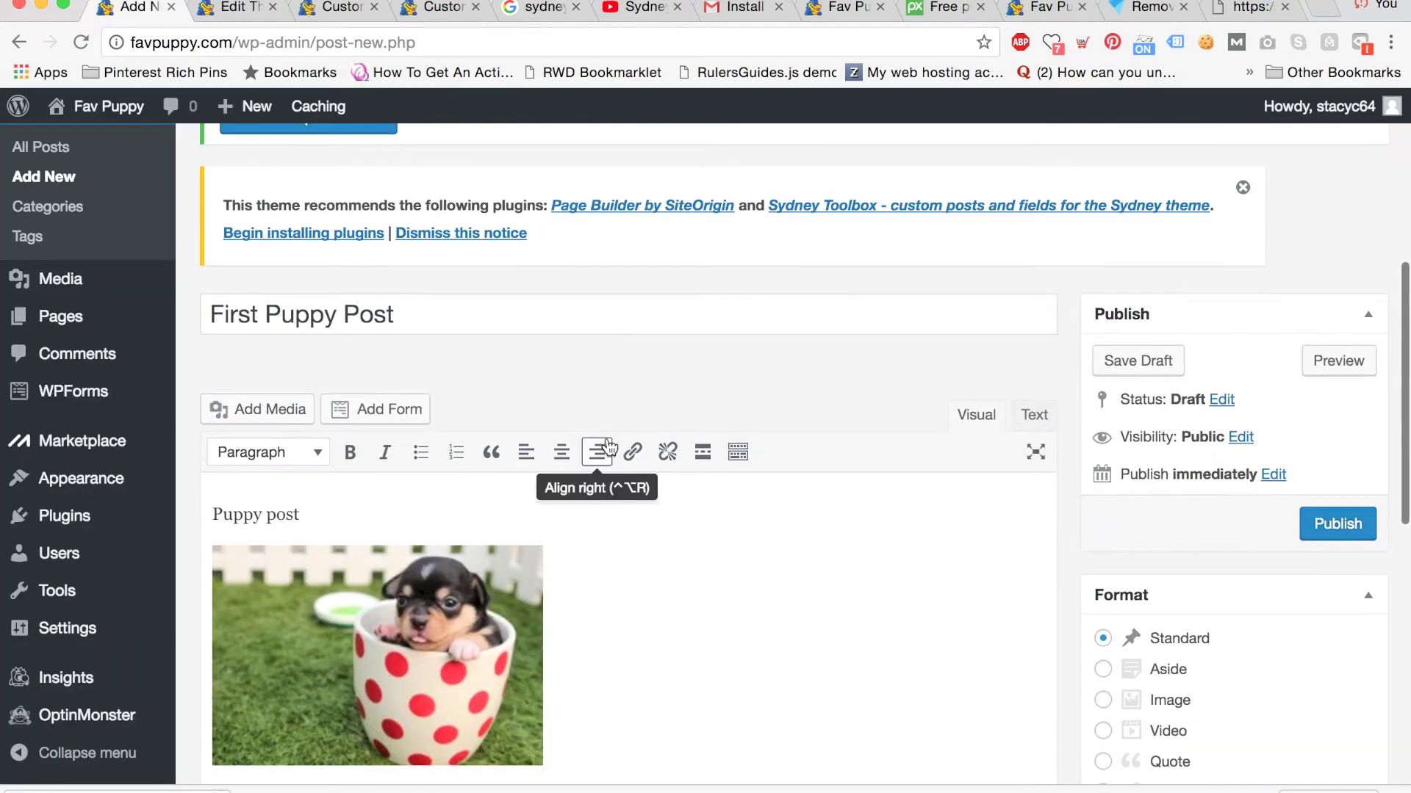
click(1337, 523)
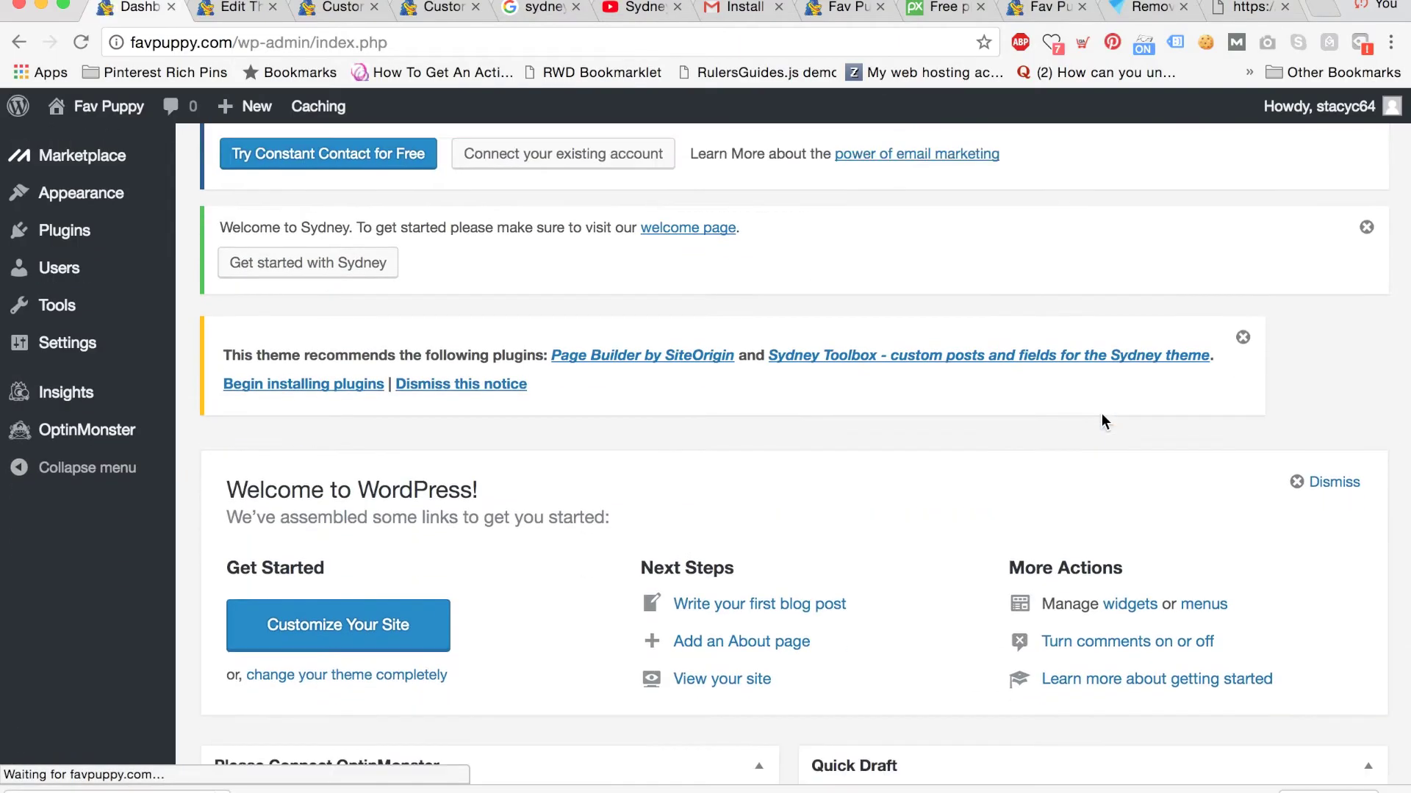
Name the new menu 'Puppy menu' in the menu editor.
click(1214, 489)
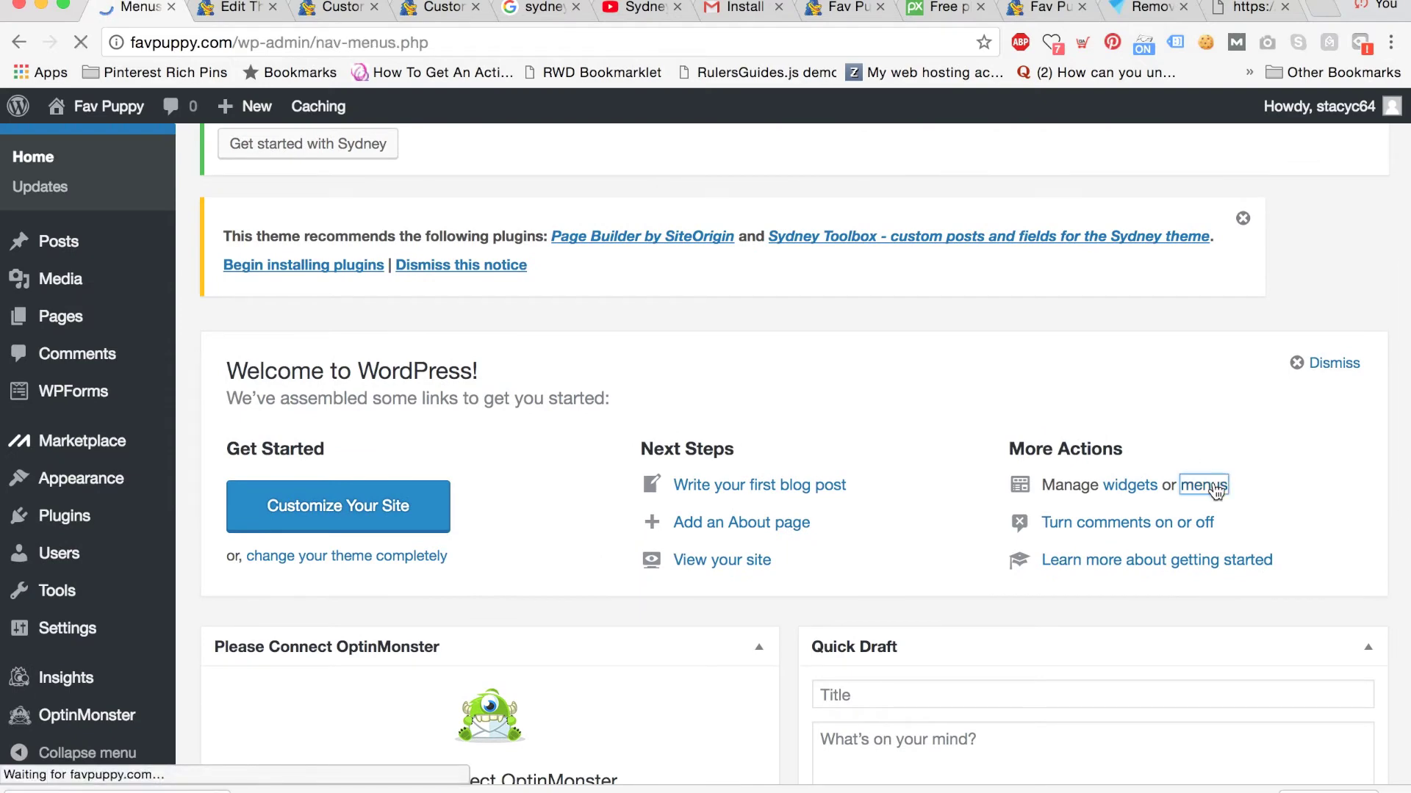
scroll(1026, 408, down, 2)
scroll(1027, 412, down, 8)
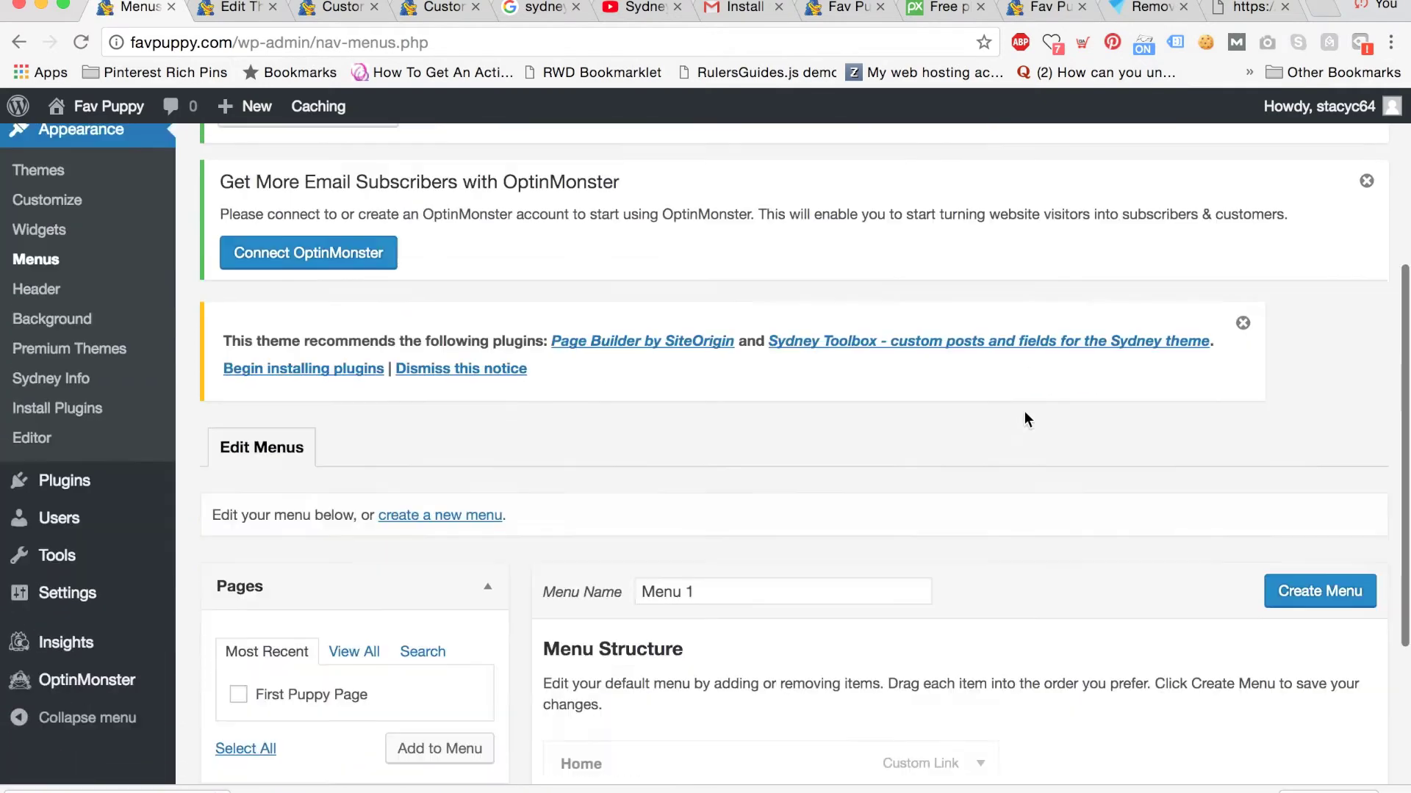
drag(724, 384, 551, 369)
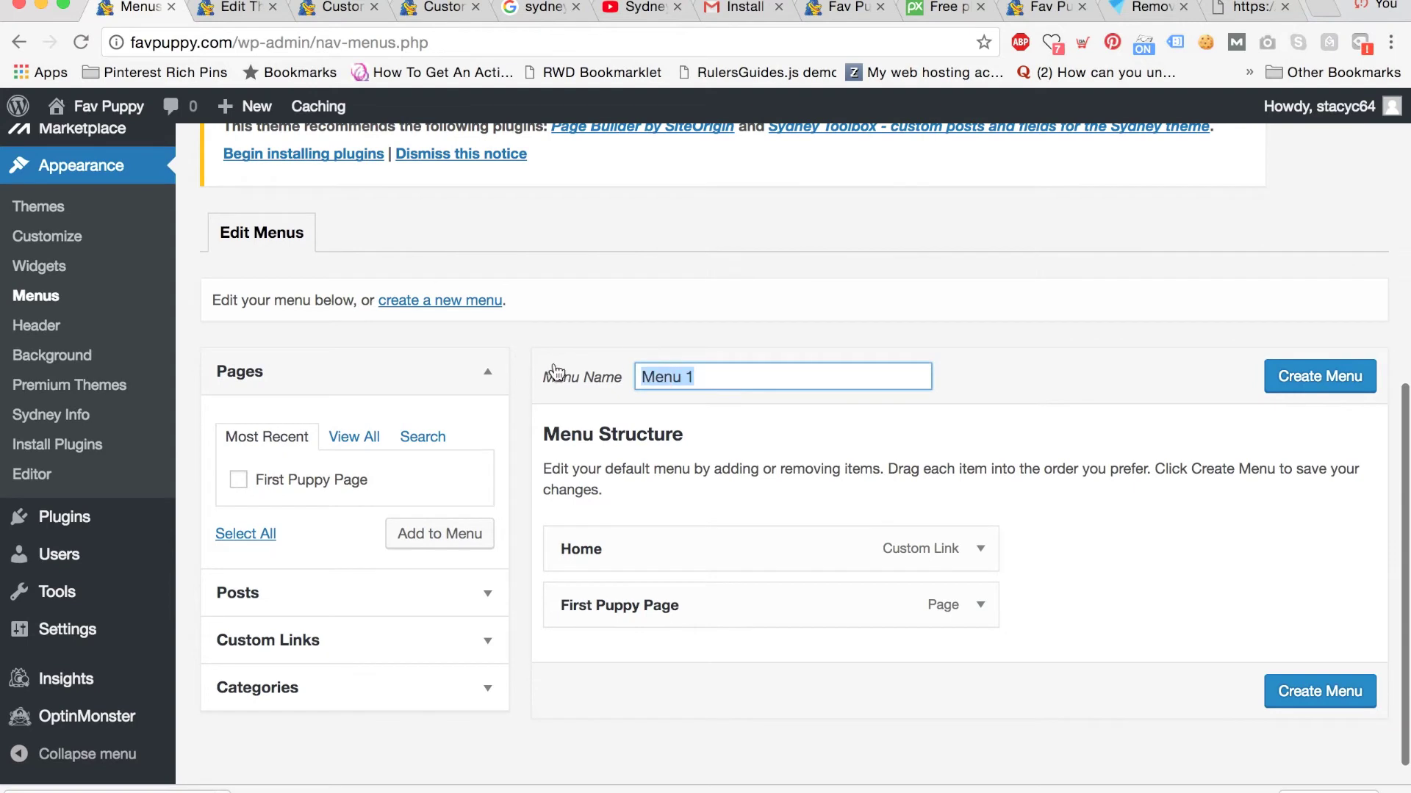
text(Puppy m)
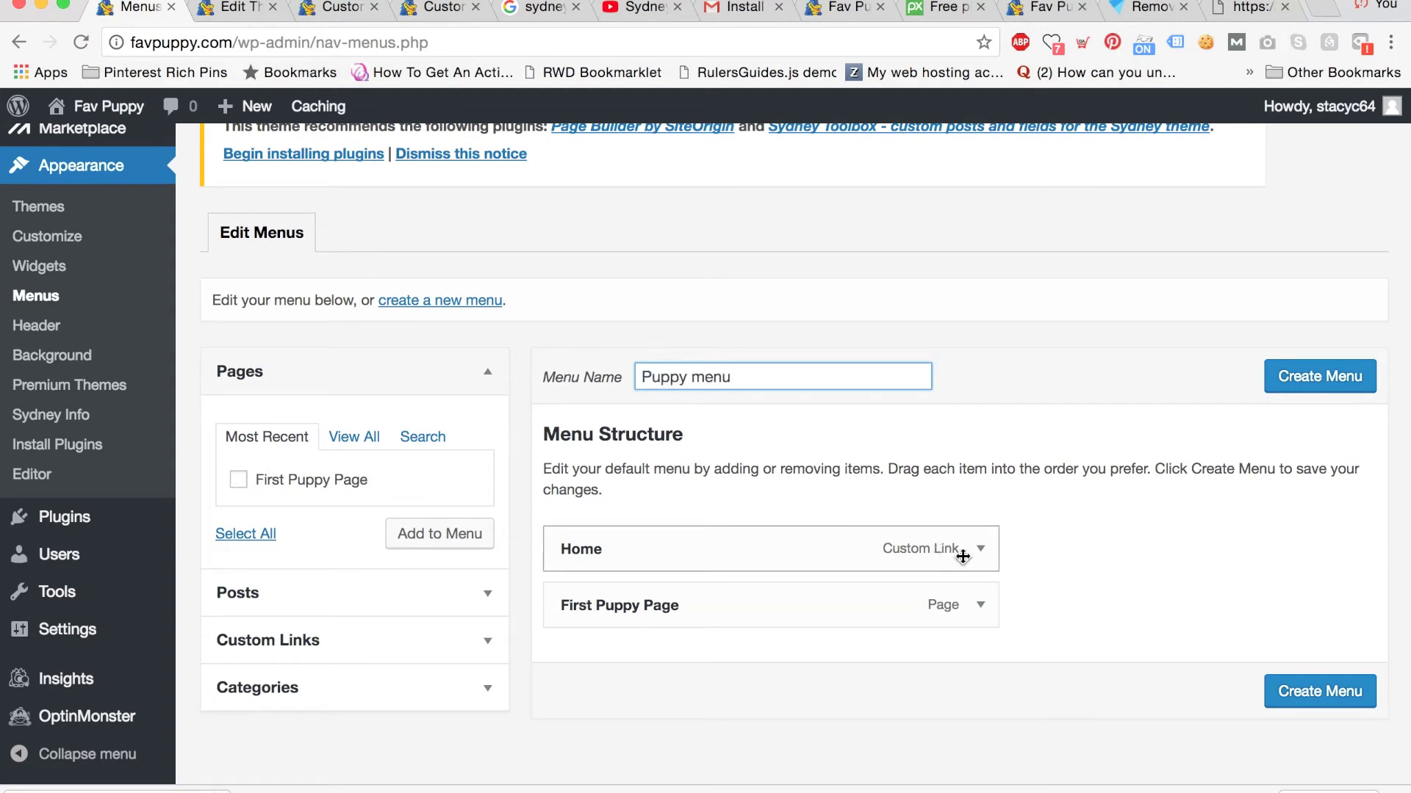
Check the First Puppy Page item and create the menu with Home and First Puppy Page.
click(979, 604)
scroll(1104, 594, down, 1)
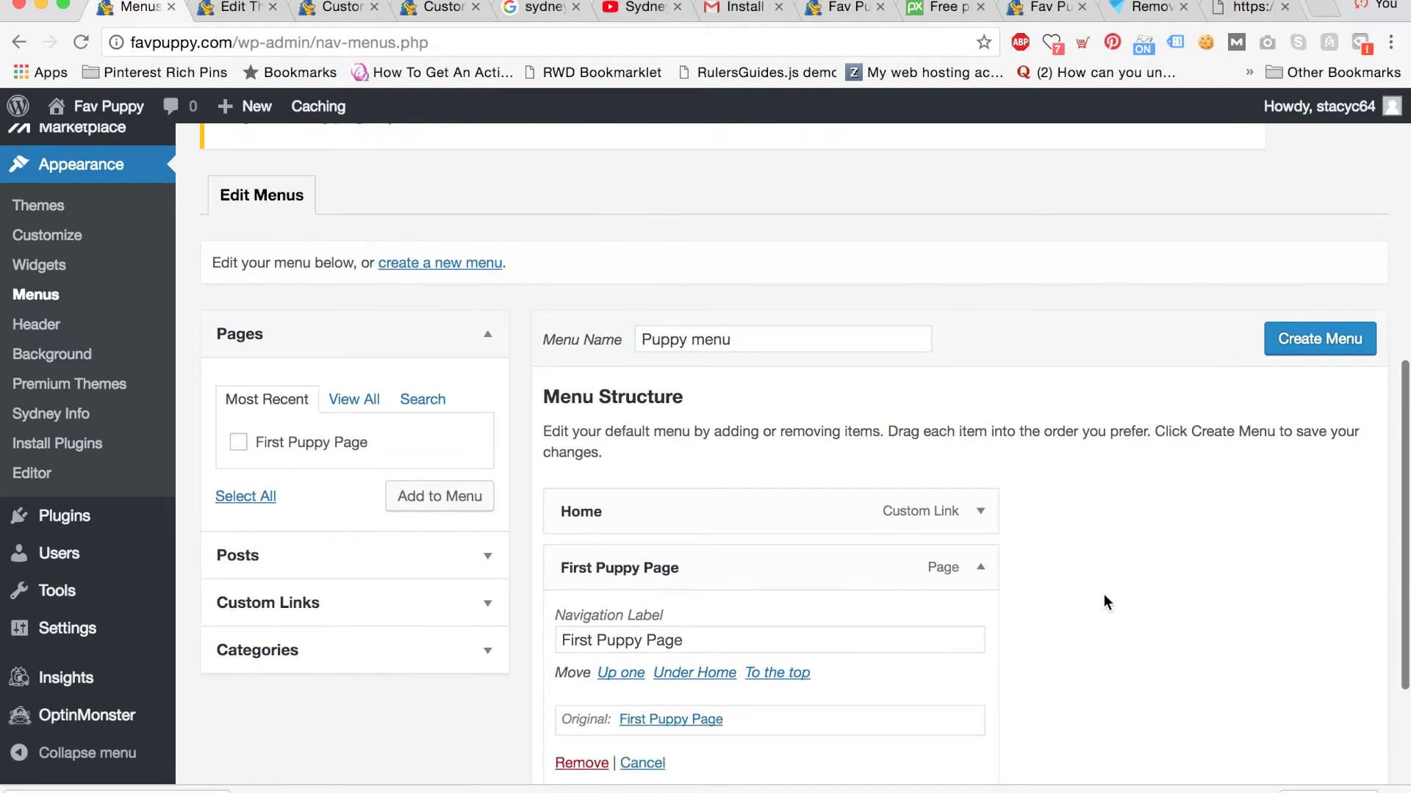
scroll(1103, 594, down, 2)
click(981, 488)
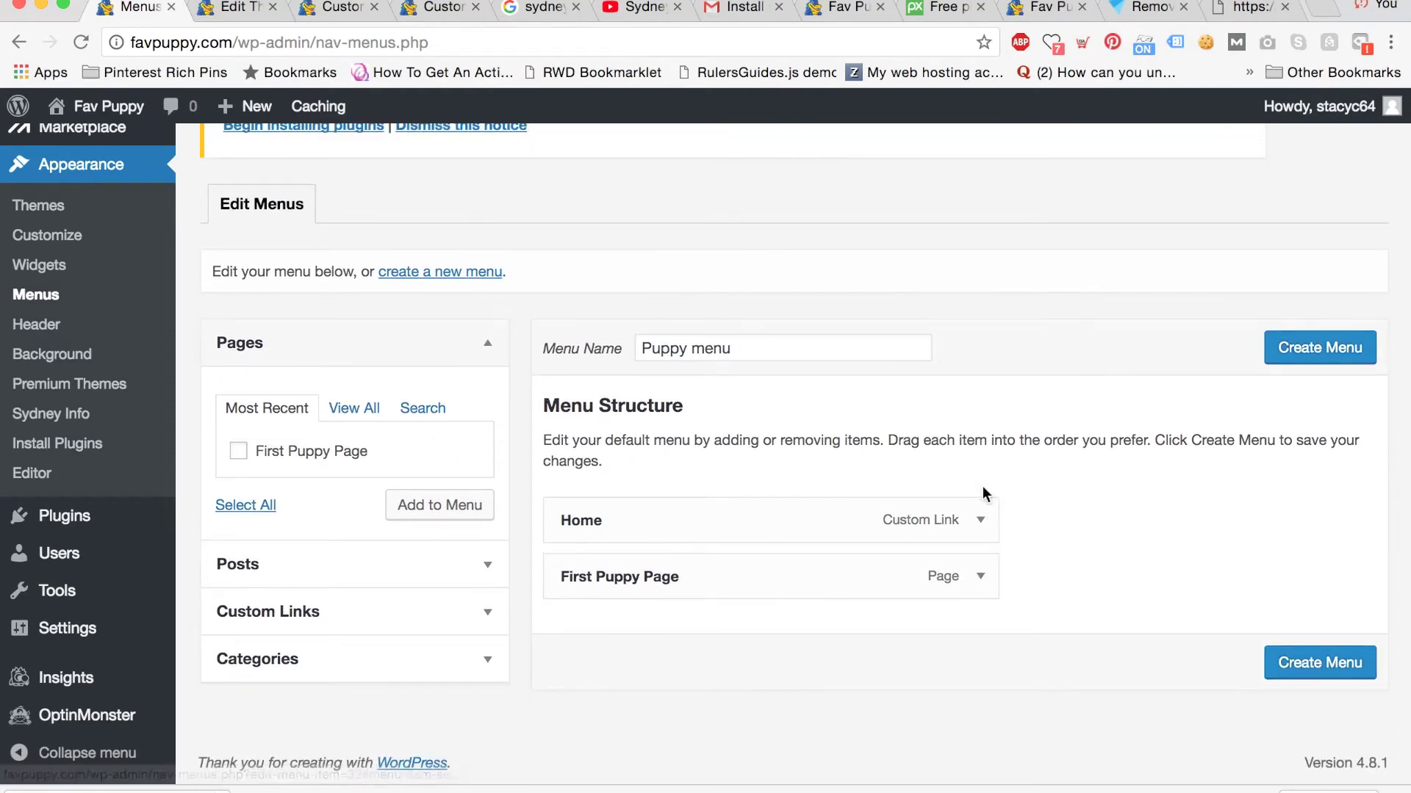
click(1278, 662)
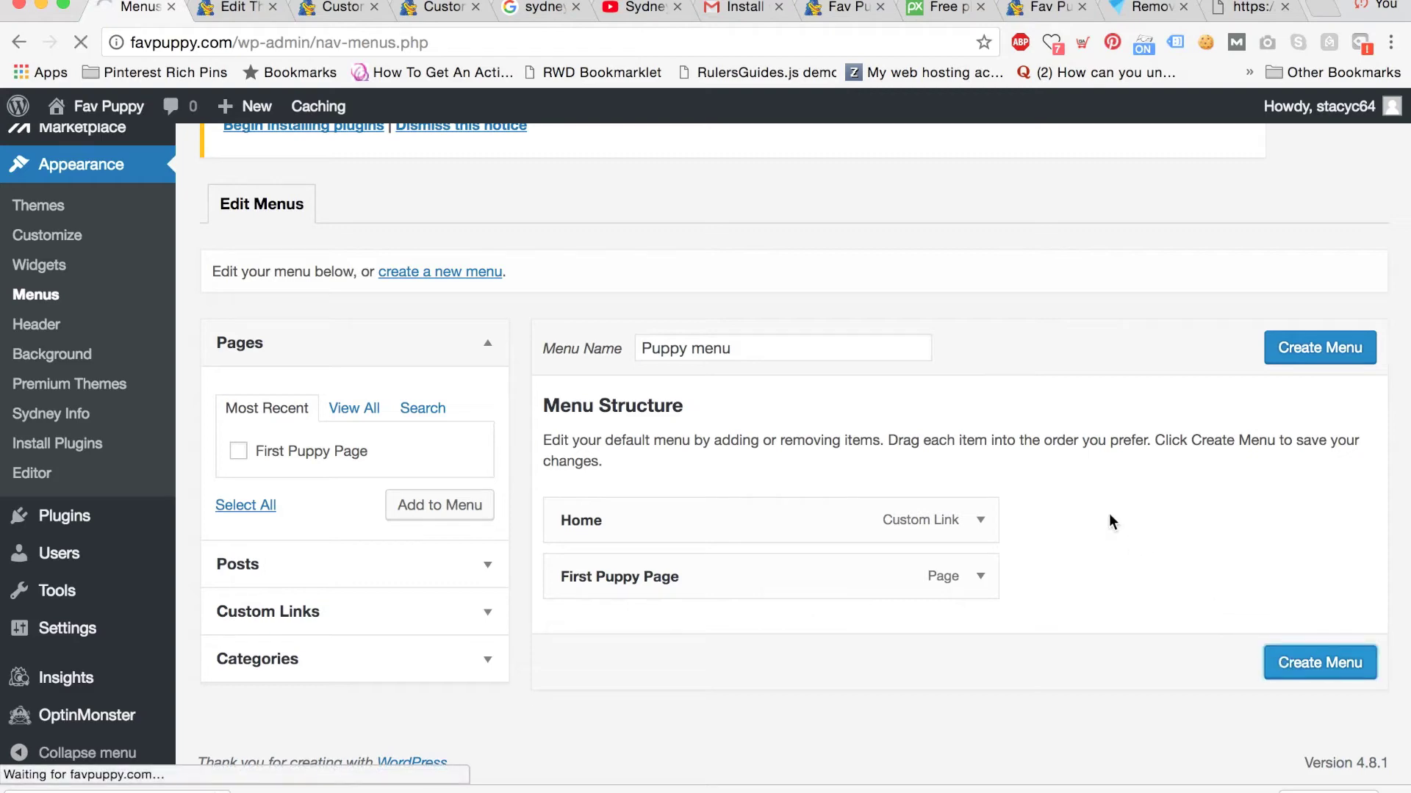
Turn on auto-adding top-level pages, assign Puppy menu to Primary Menu, save, and view the site.
scroll(1068, 434, down, 6)
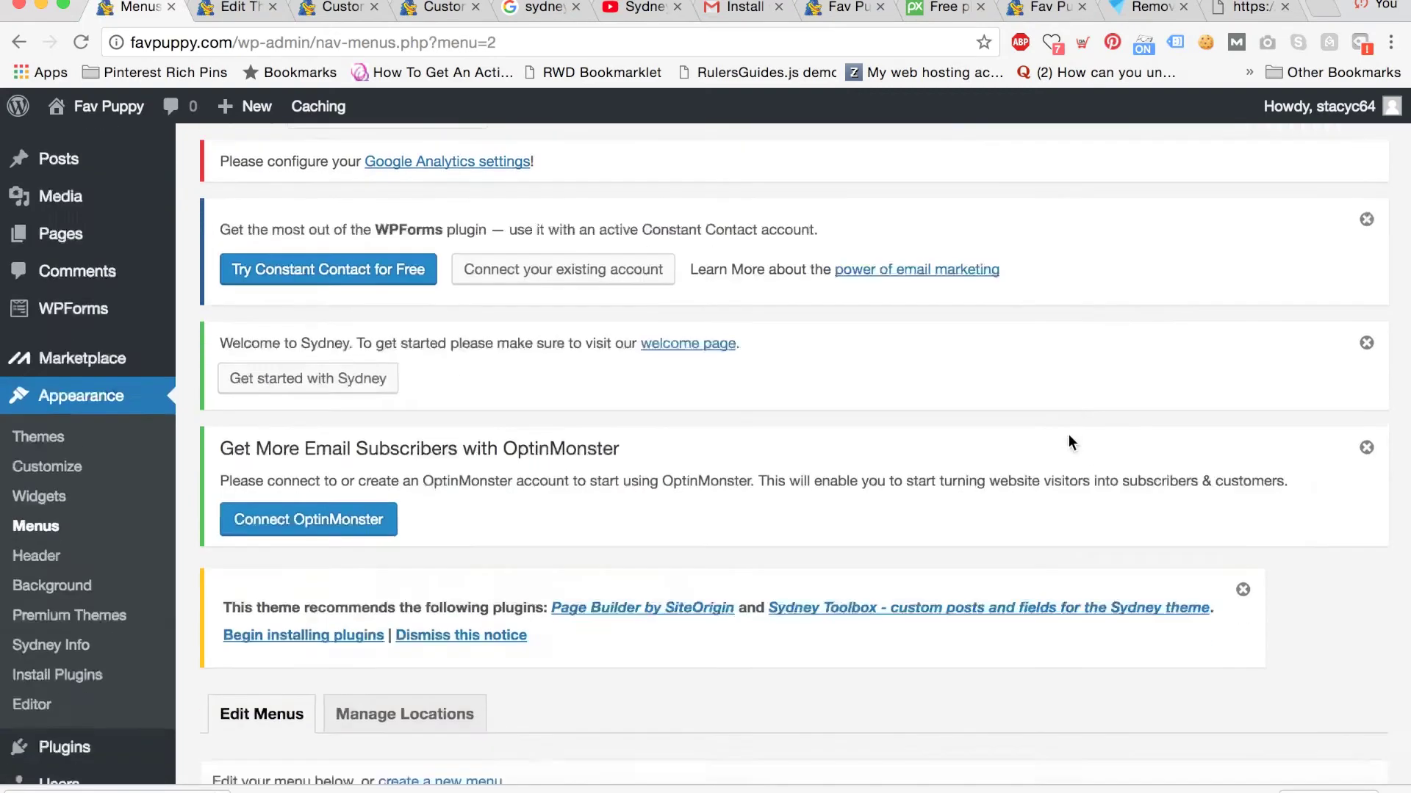
scroll(1068, 434, down, 3)
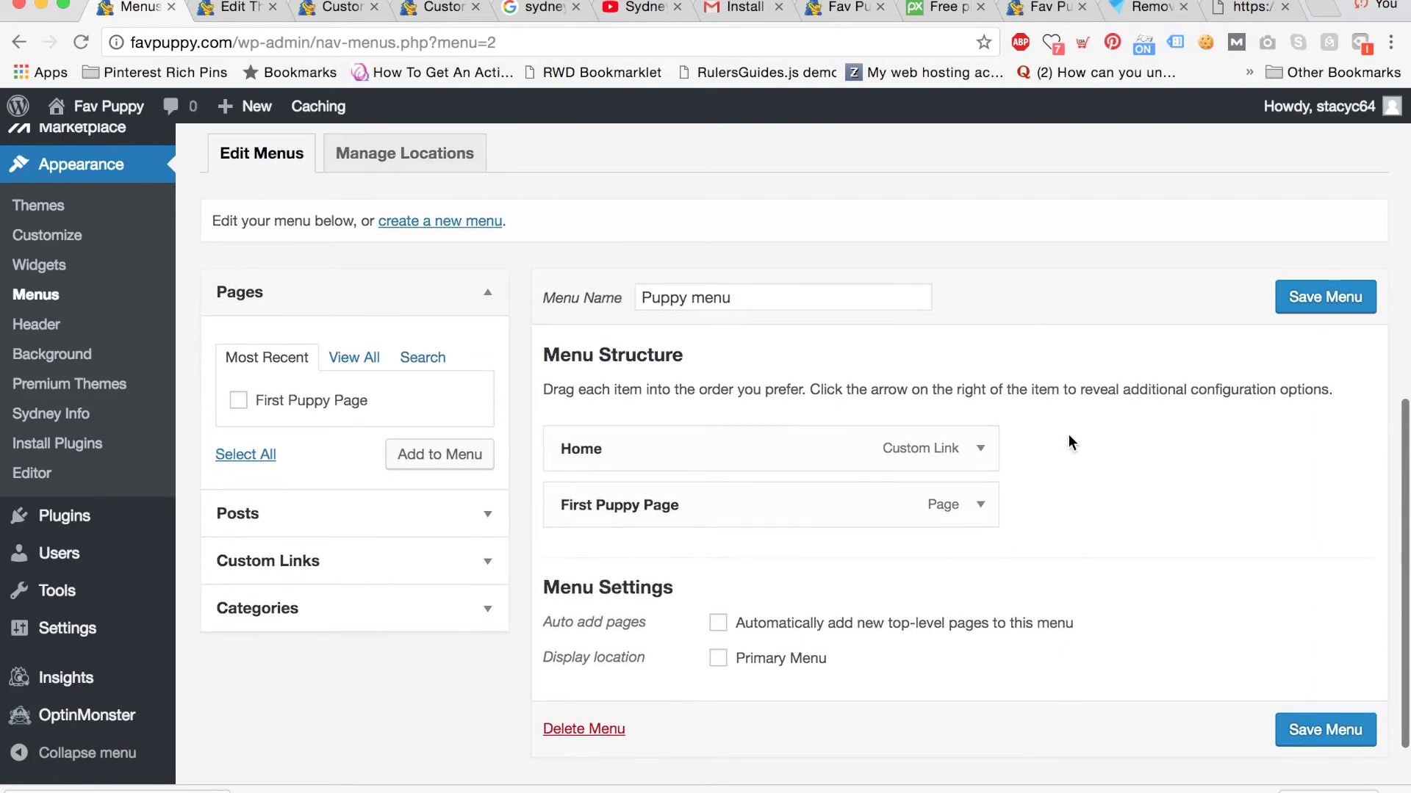
scroll(1068, 442, down, 1)
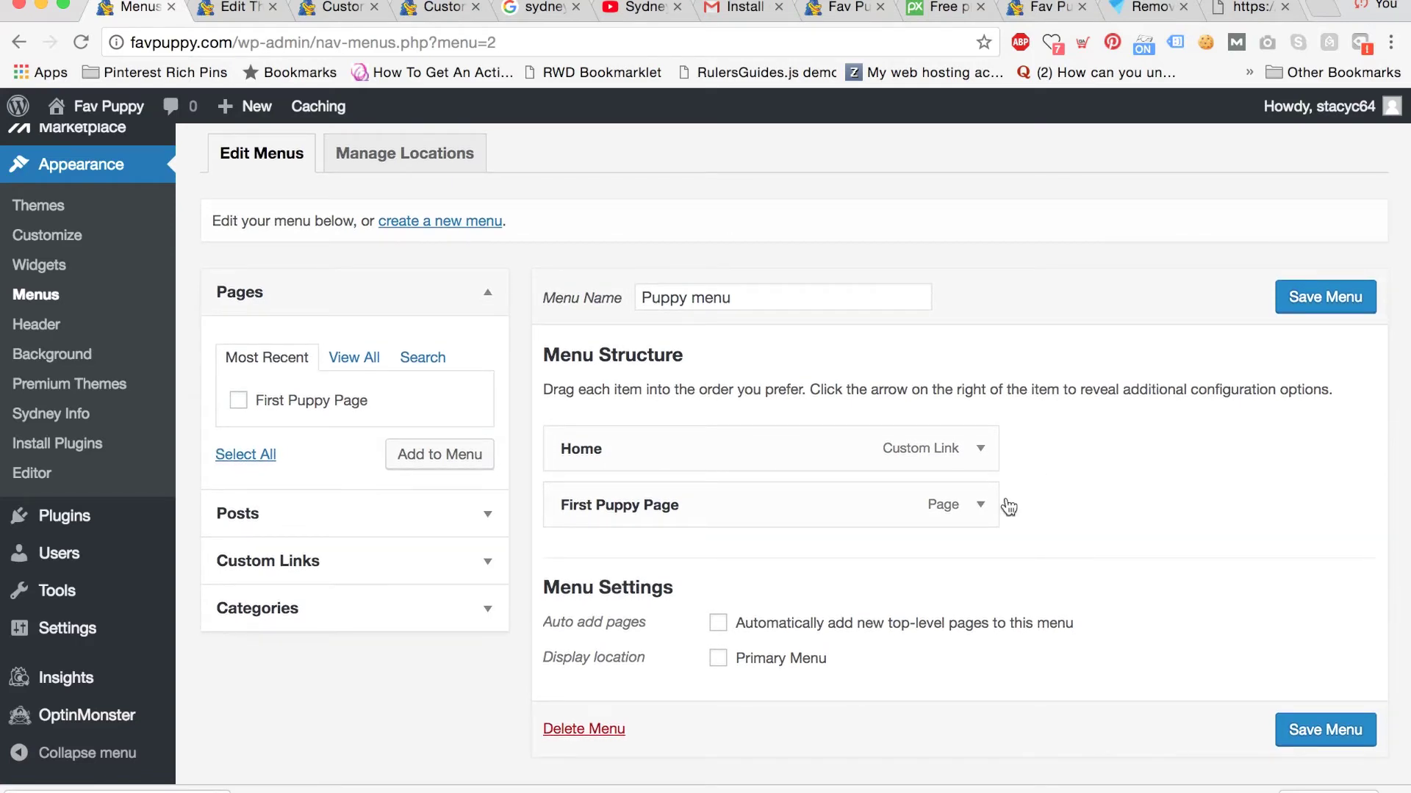
click(718, 623)
click(718, 658)
click(1304, 737)
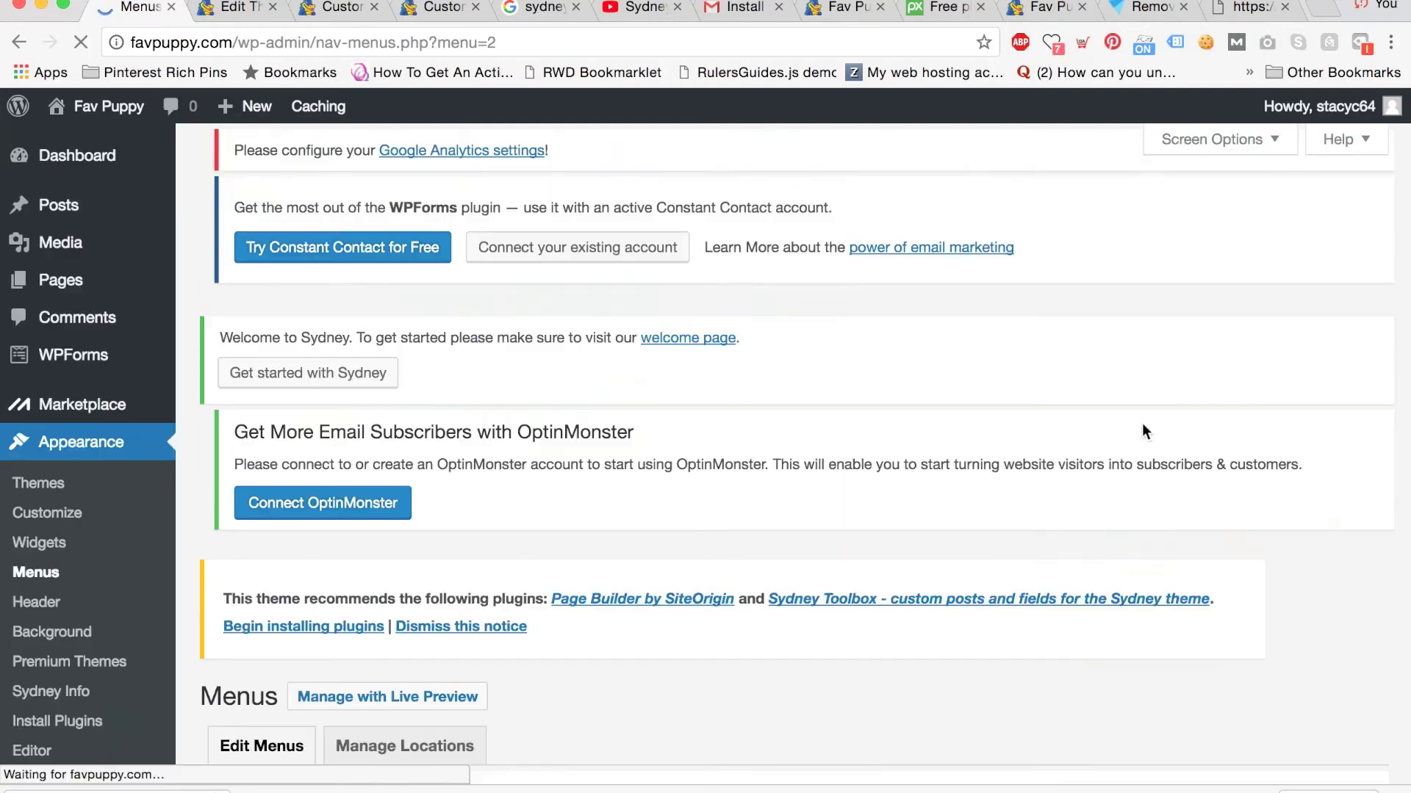
click(1047, 7)
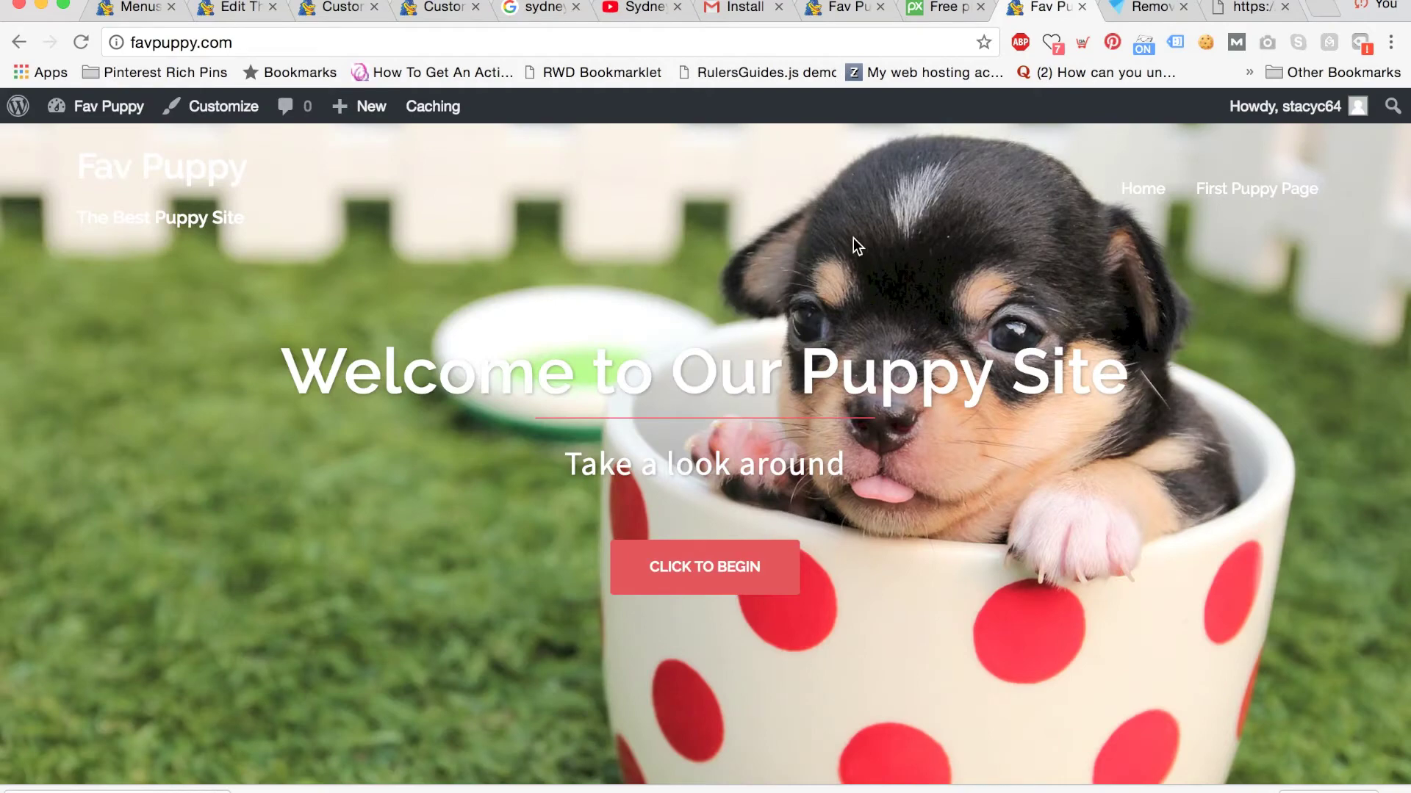
Scroll the live homepage to check the Home and First Puppy Page menu links.
scroll(853, 238, down, 5)
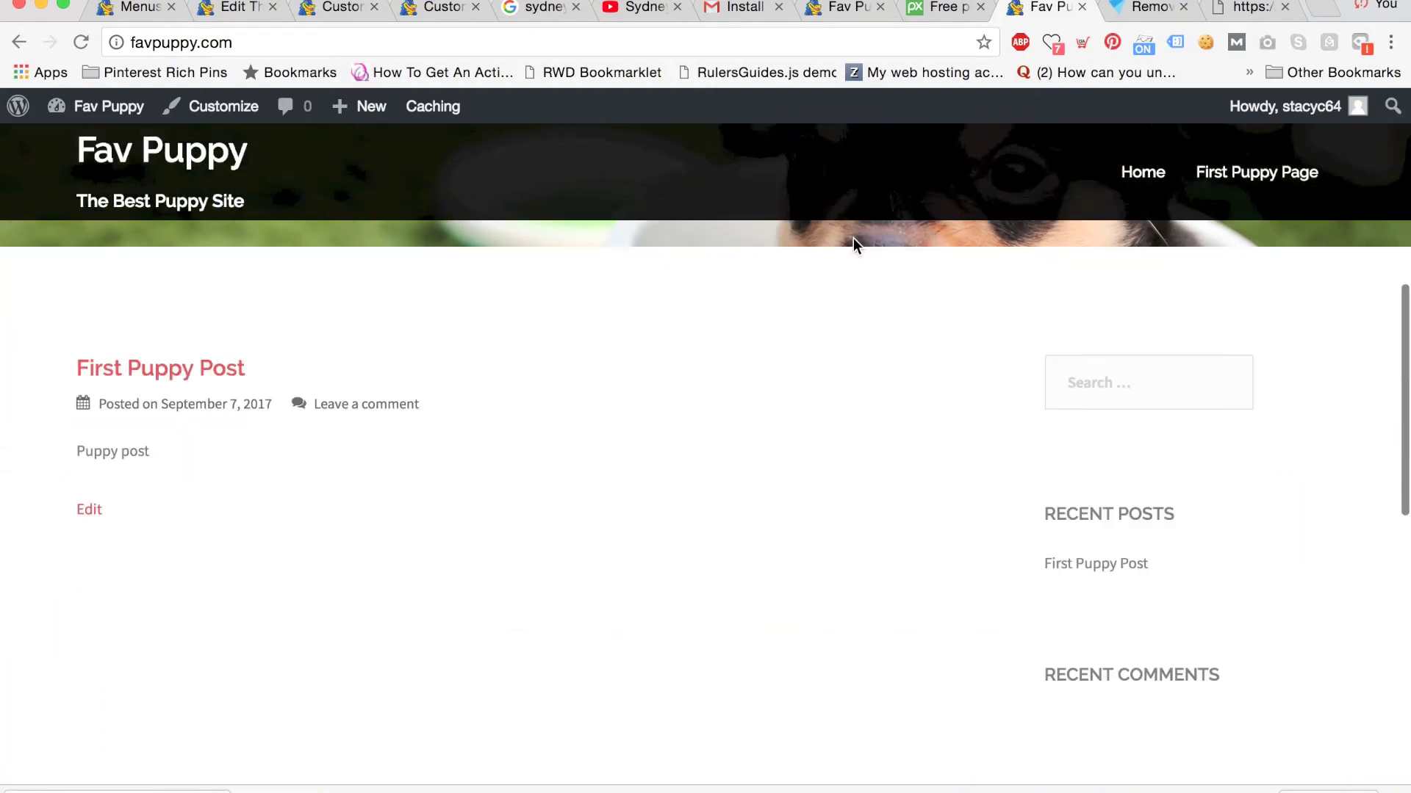
scroll(853, 238, down, 10)
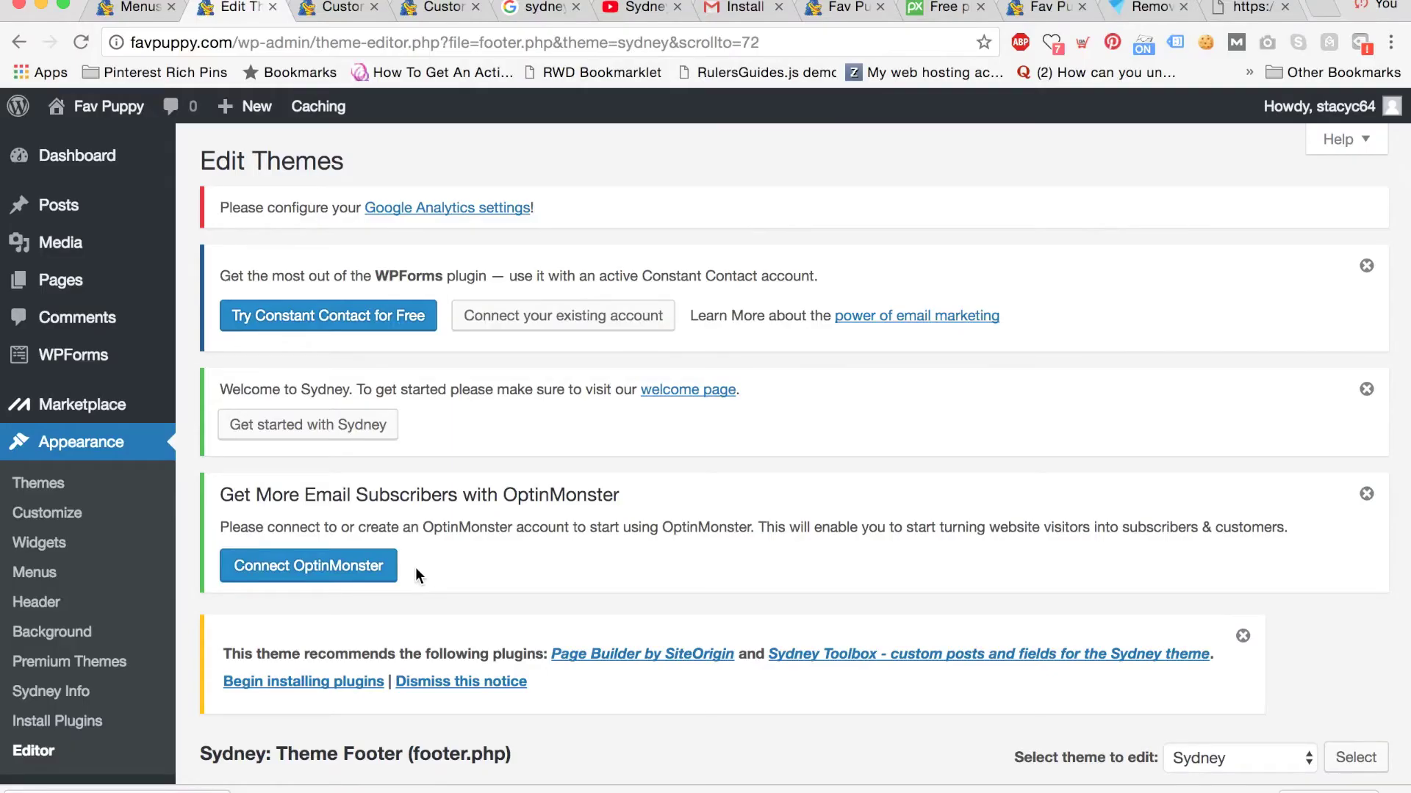
Go to Customizer Header area > Header Media and start adding a new header image.
click(71, 514)
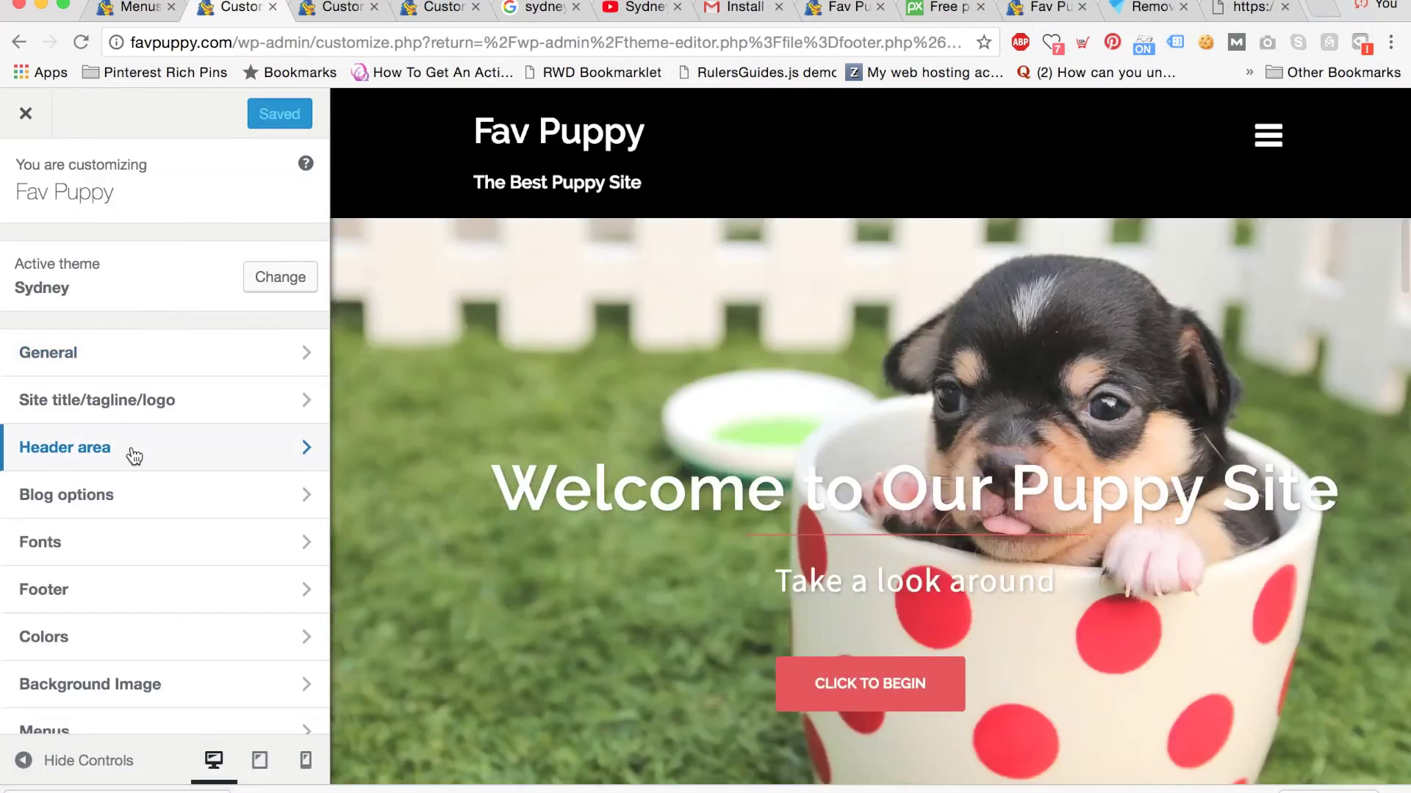
click(132, 454)
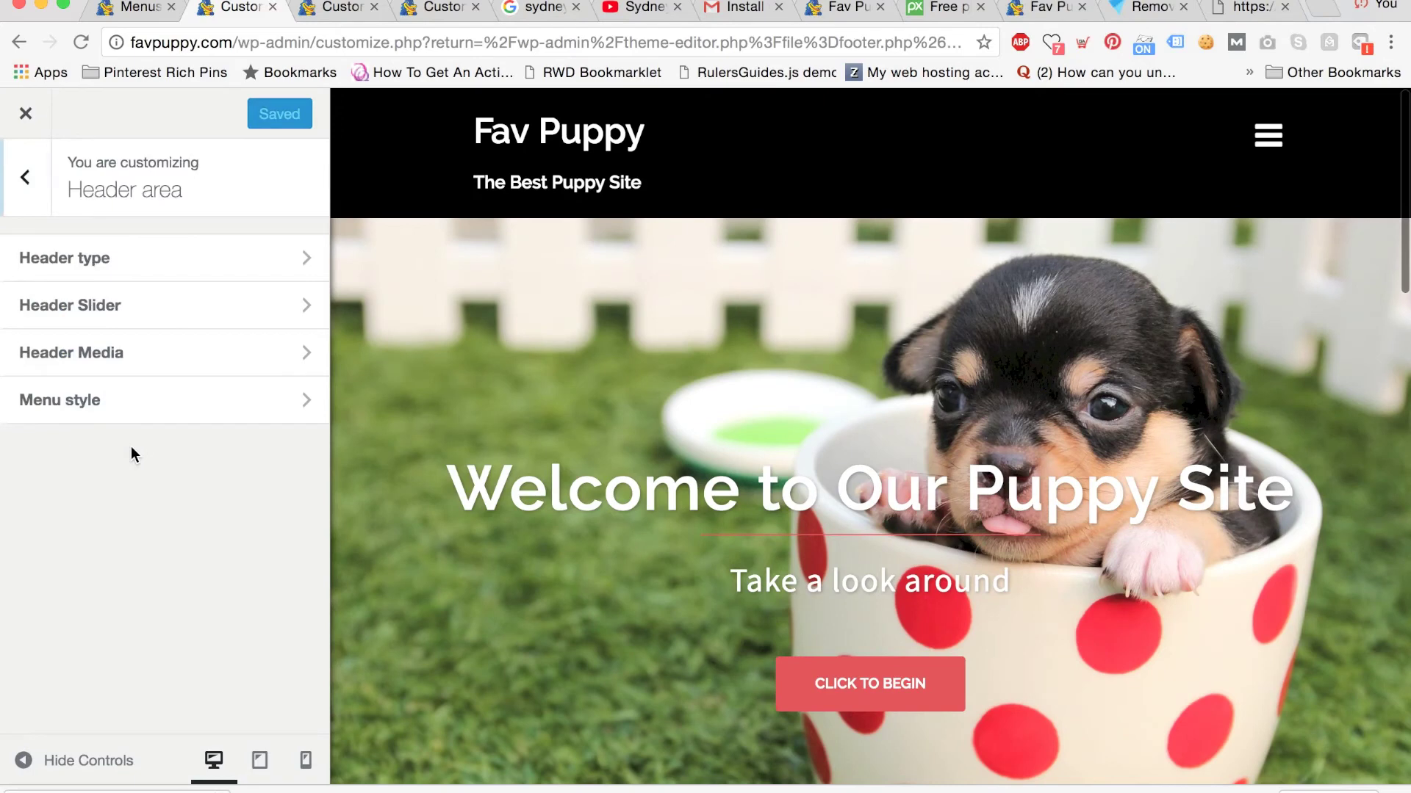
click(138, 370)
scroll(278, 474, down, 6)
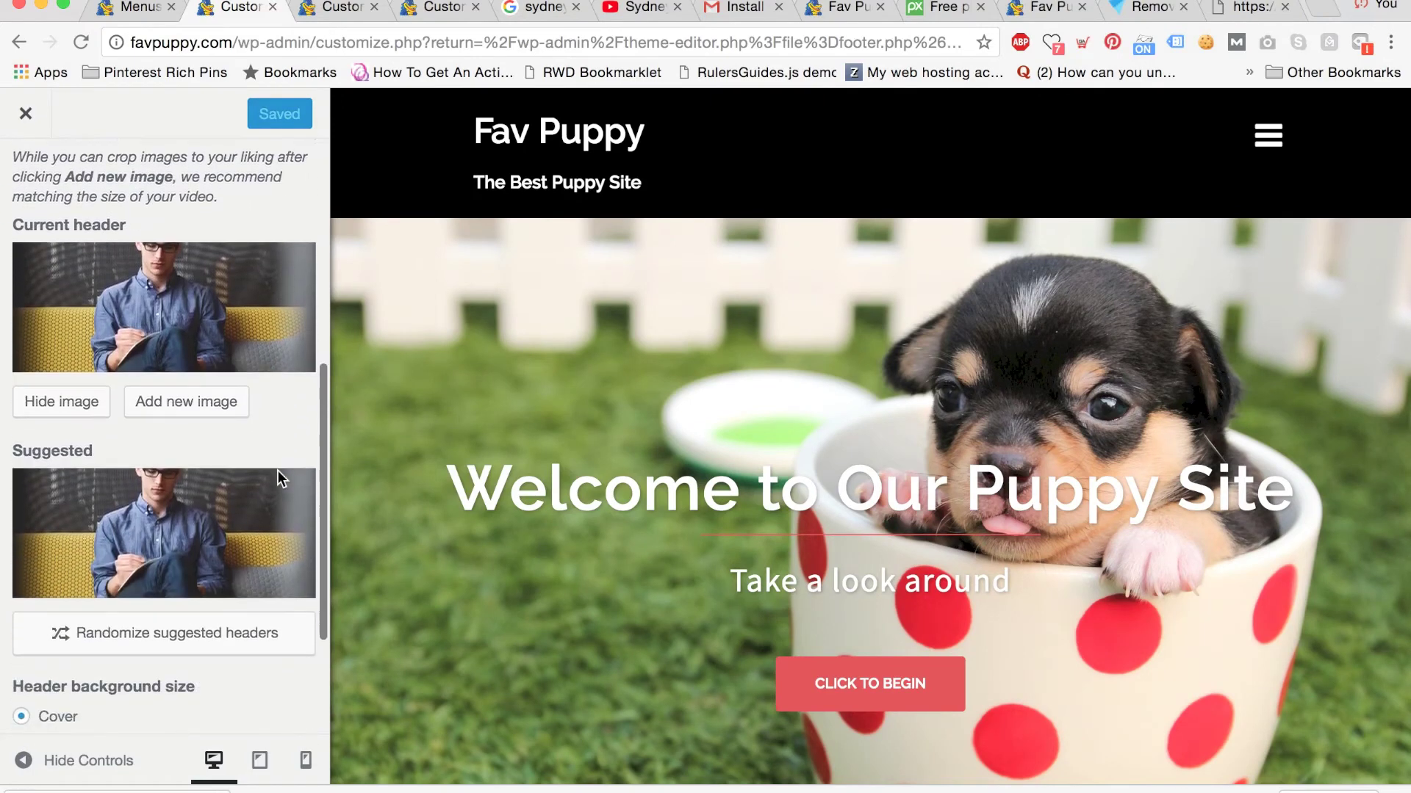
scroll(278, 479, down, 5)
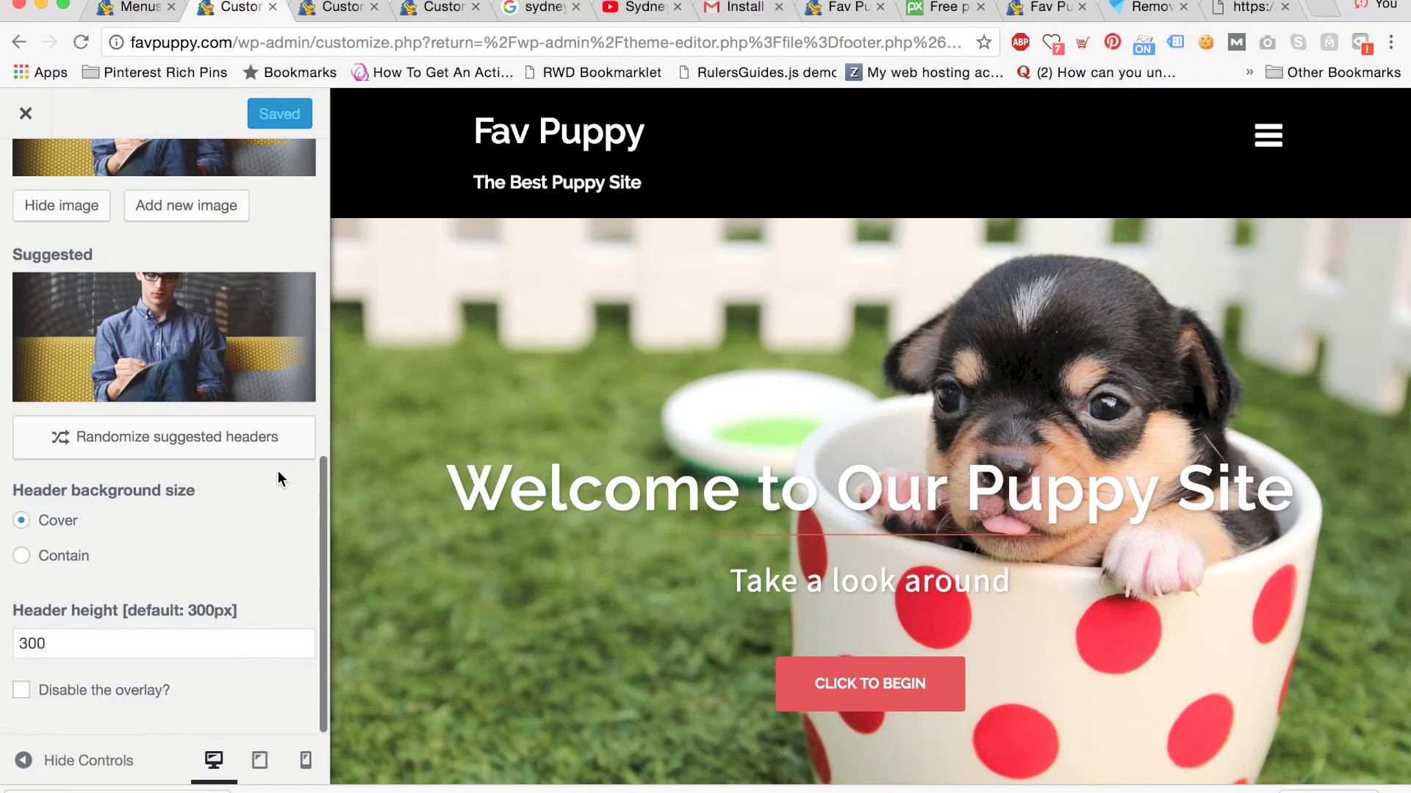
scroll(278, 472, up, 4)
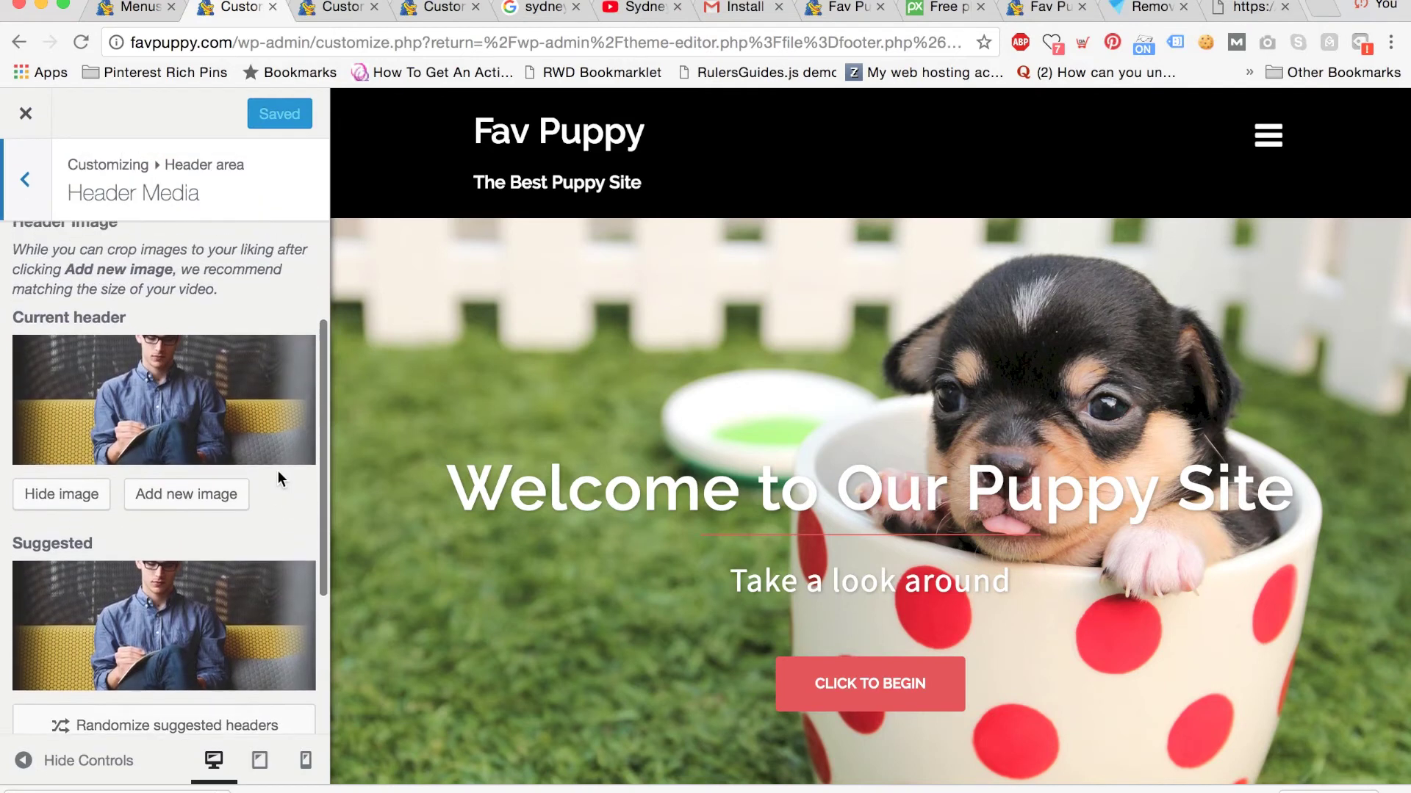
click(230, 494)
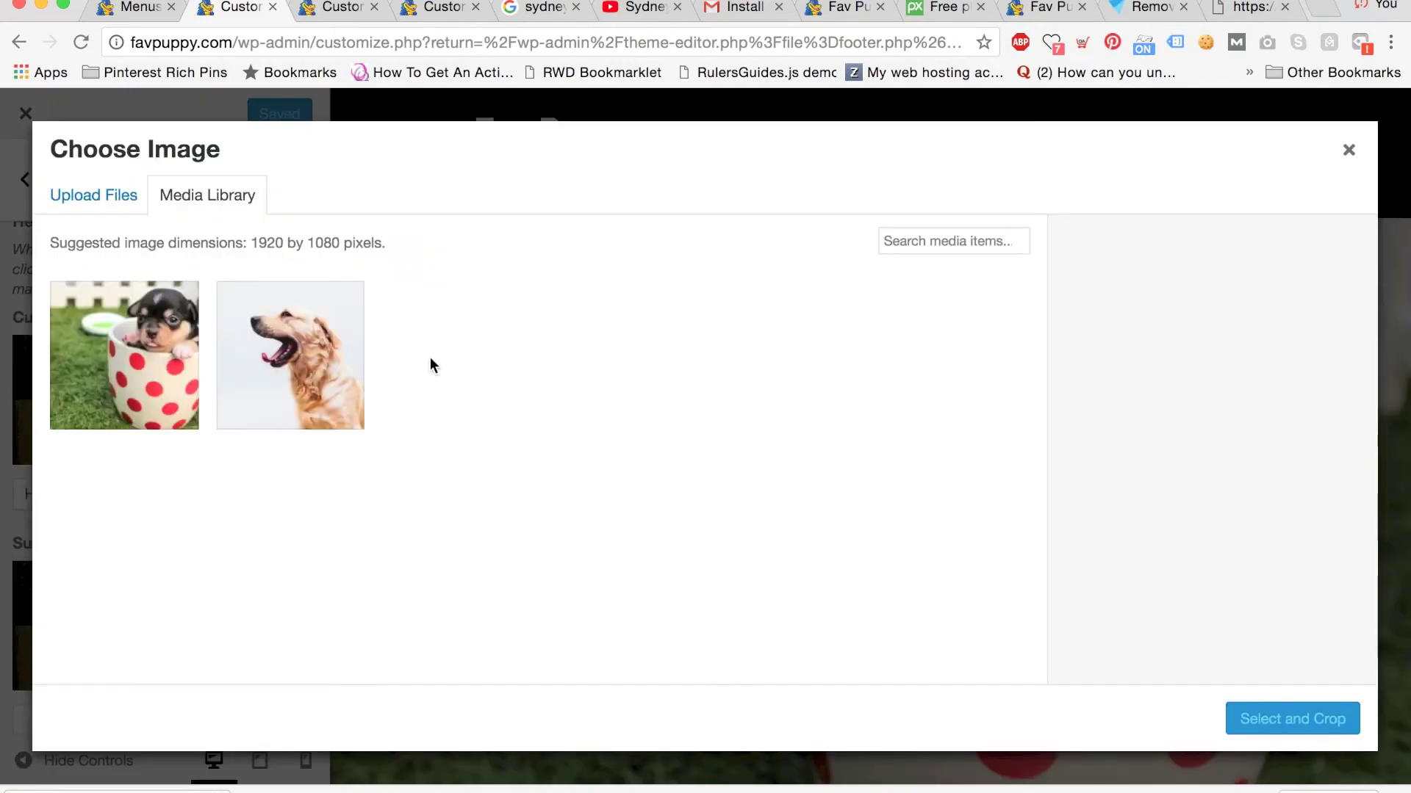
Crop the golden retriever photo to frame the dog, set it as header, and publish.
click(320, 362)
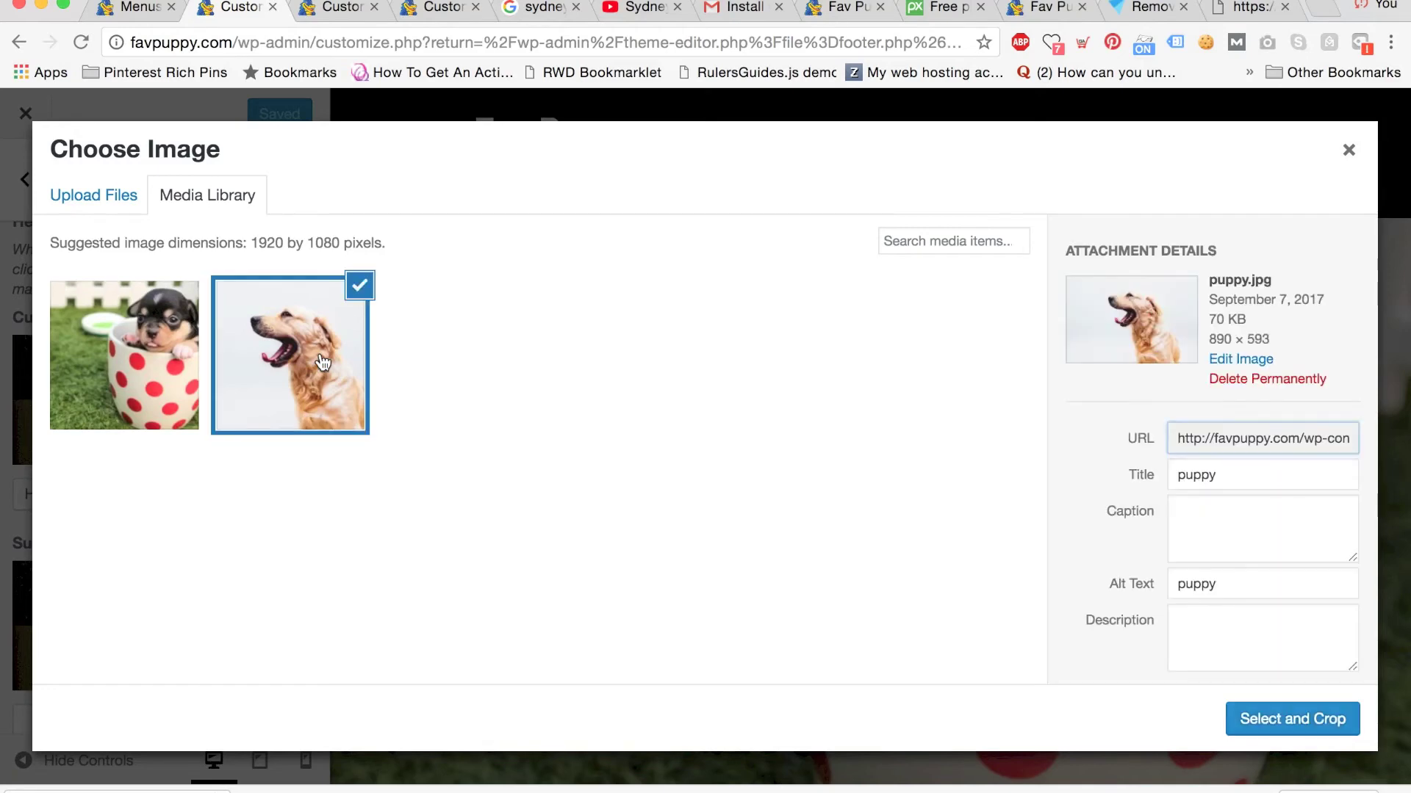
click(1259, 721)
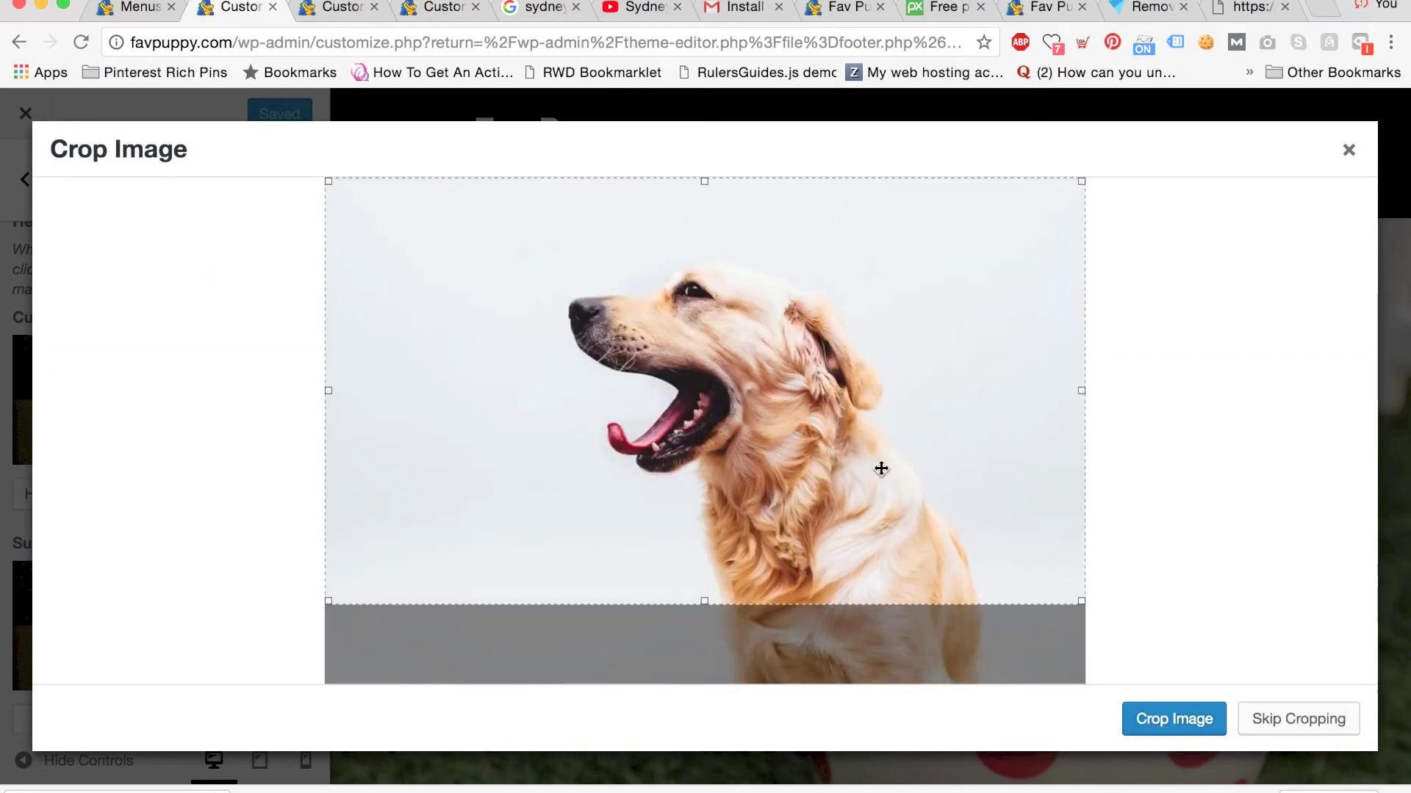
drag(926, 463, 926, 500)
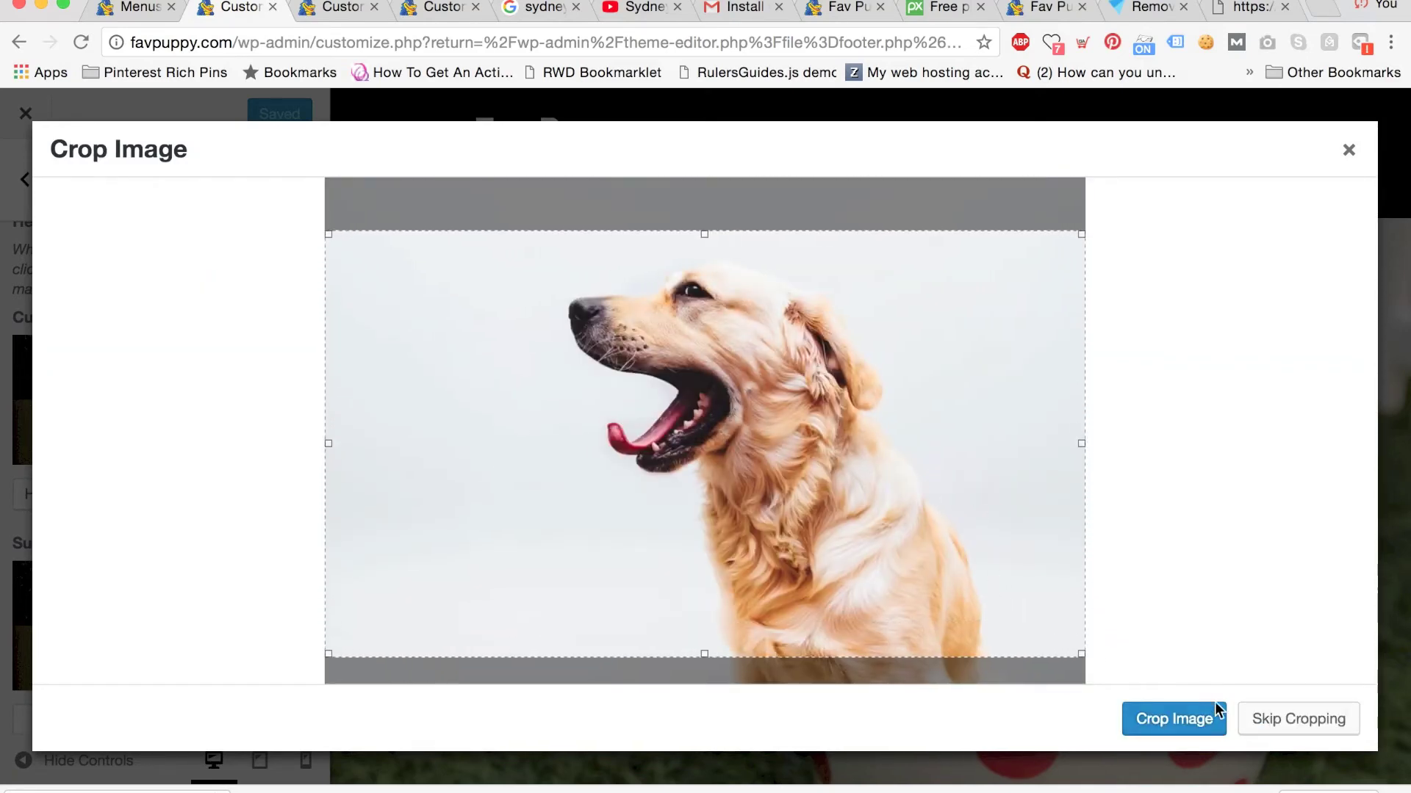
click(1196, 718)
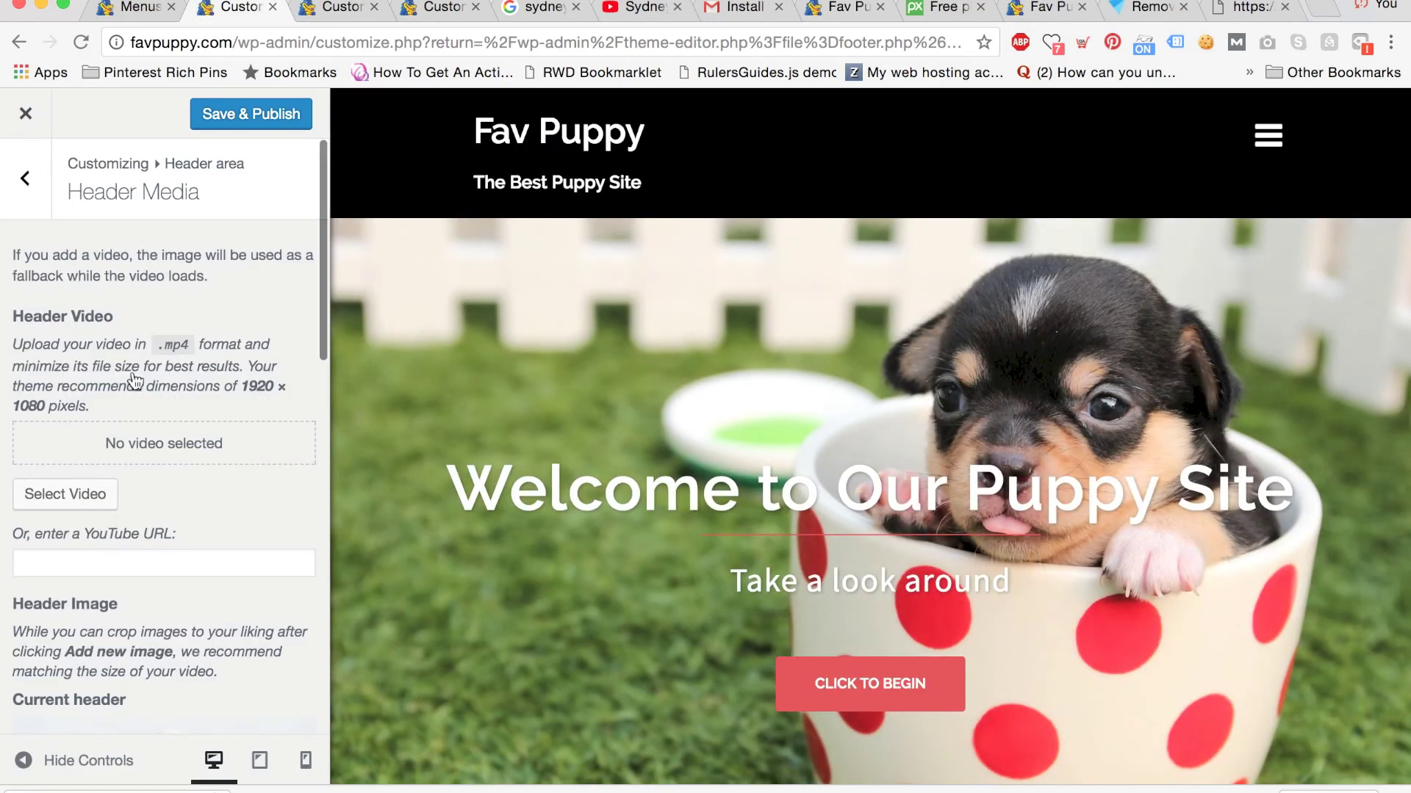
click(219, 116)
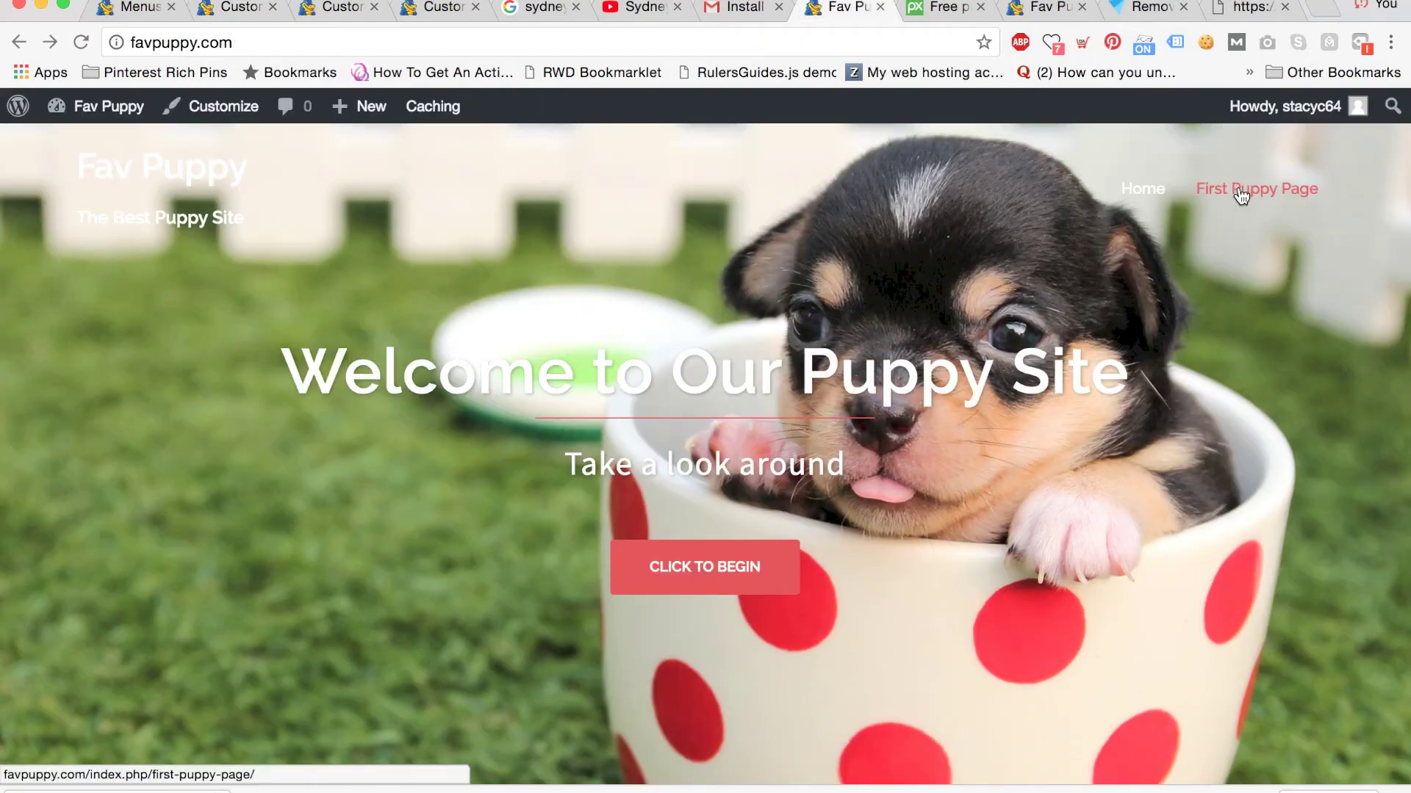
View the live First Puppy Page showing its new golden retriever header image.
click(1242, 195)
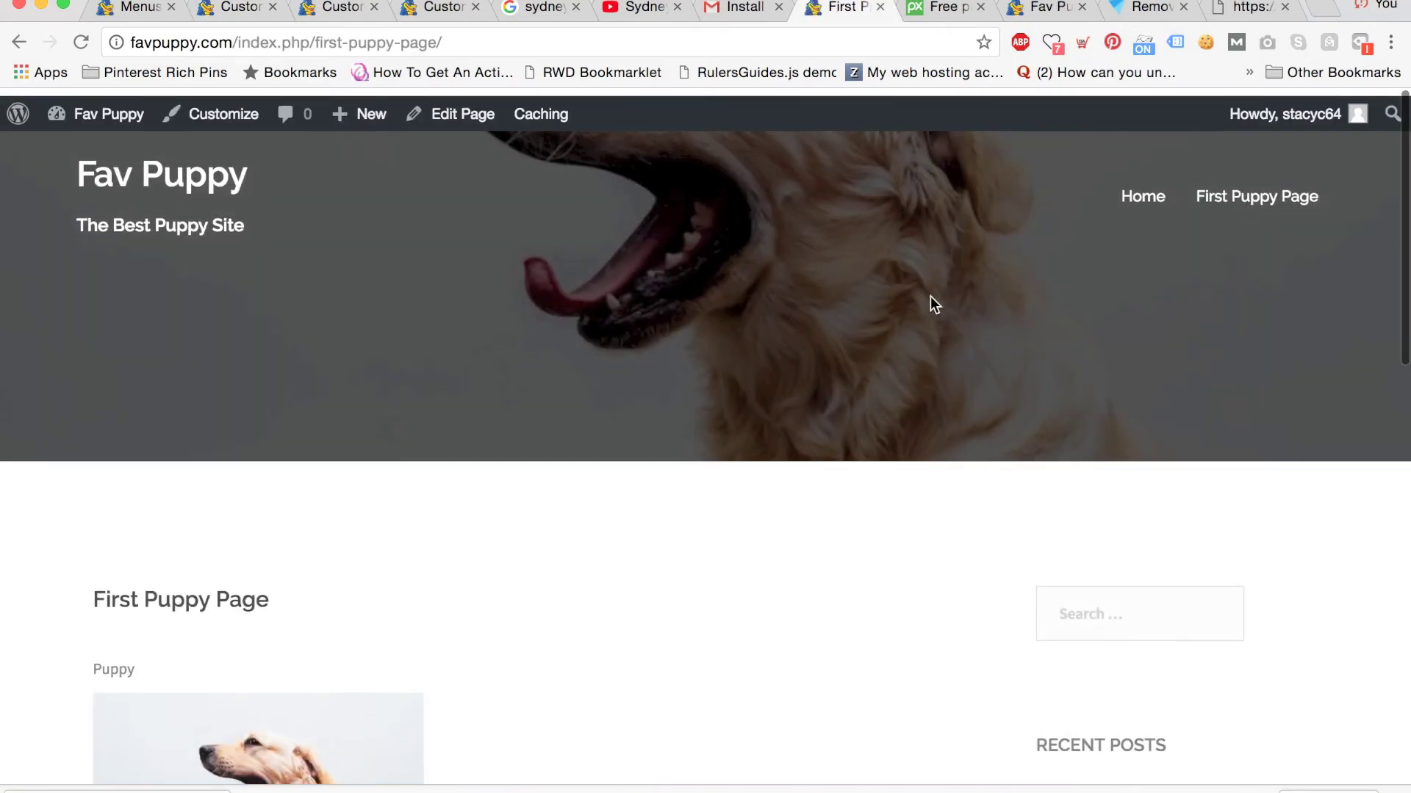
scroll(930, 297, down, 10)
scroll(930, 297, up, 9)
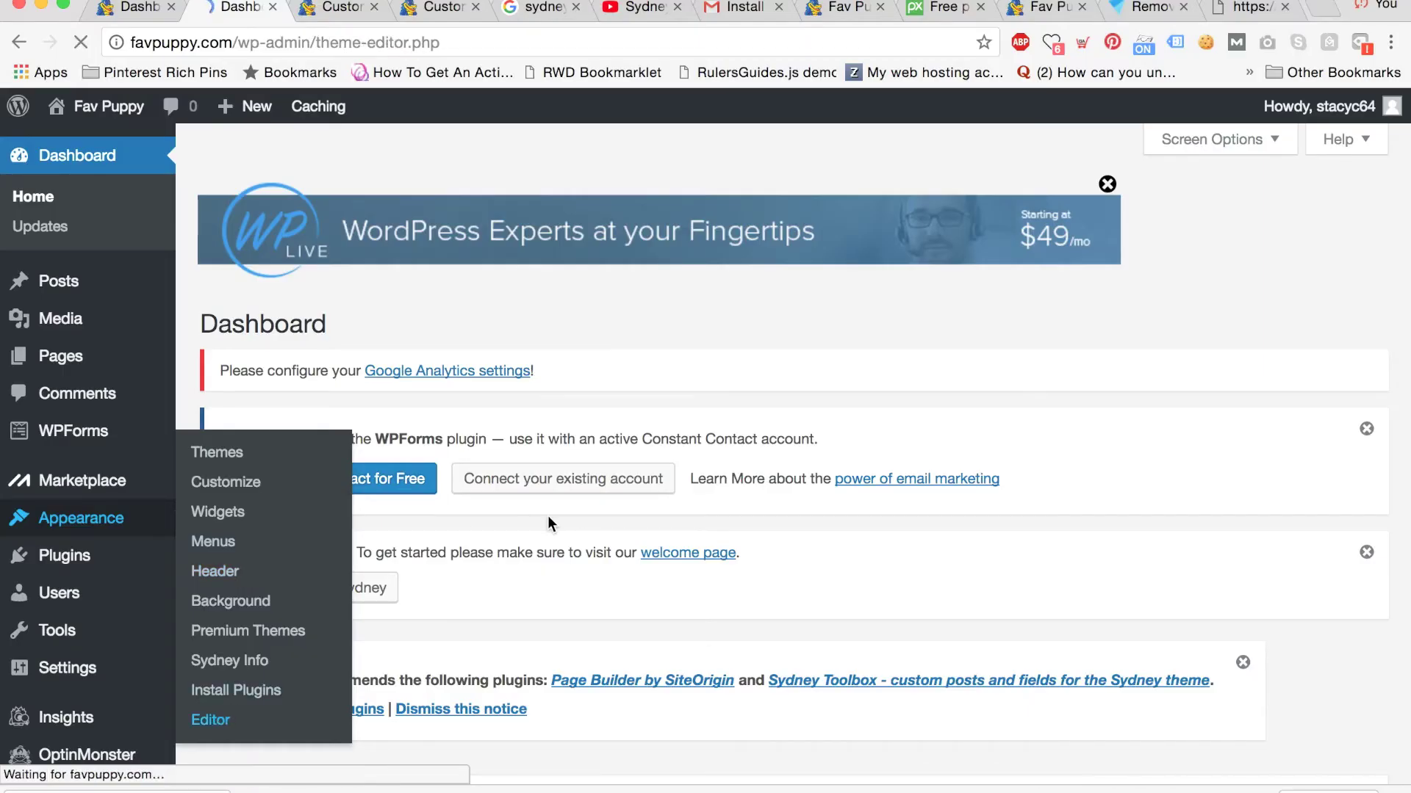
Open the Sydney theme's Theme Footer (footer.php) template in the theme editor.
scroll(905, 444, down, 3)
scroll(903, 438, down, 5)
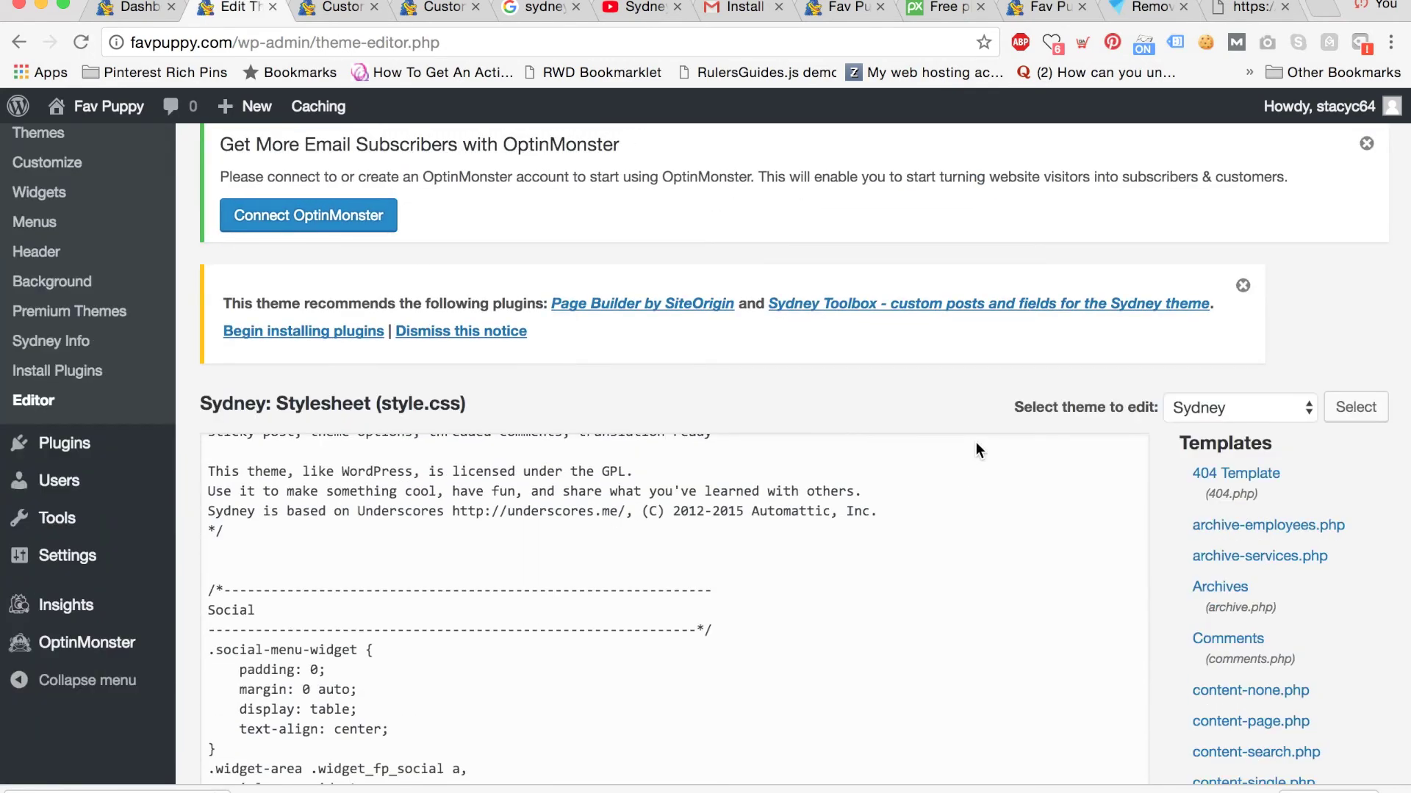
scroll(1247, 492, down, 5)
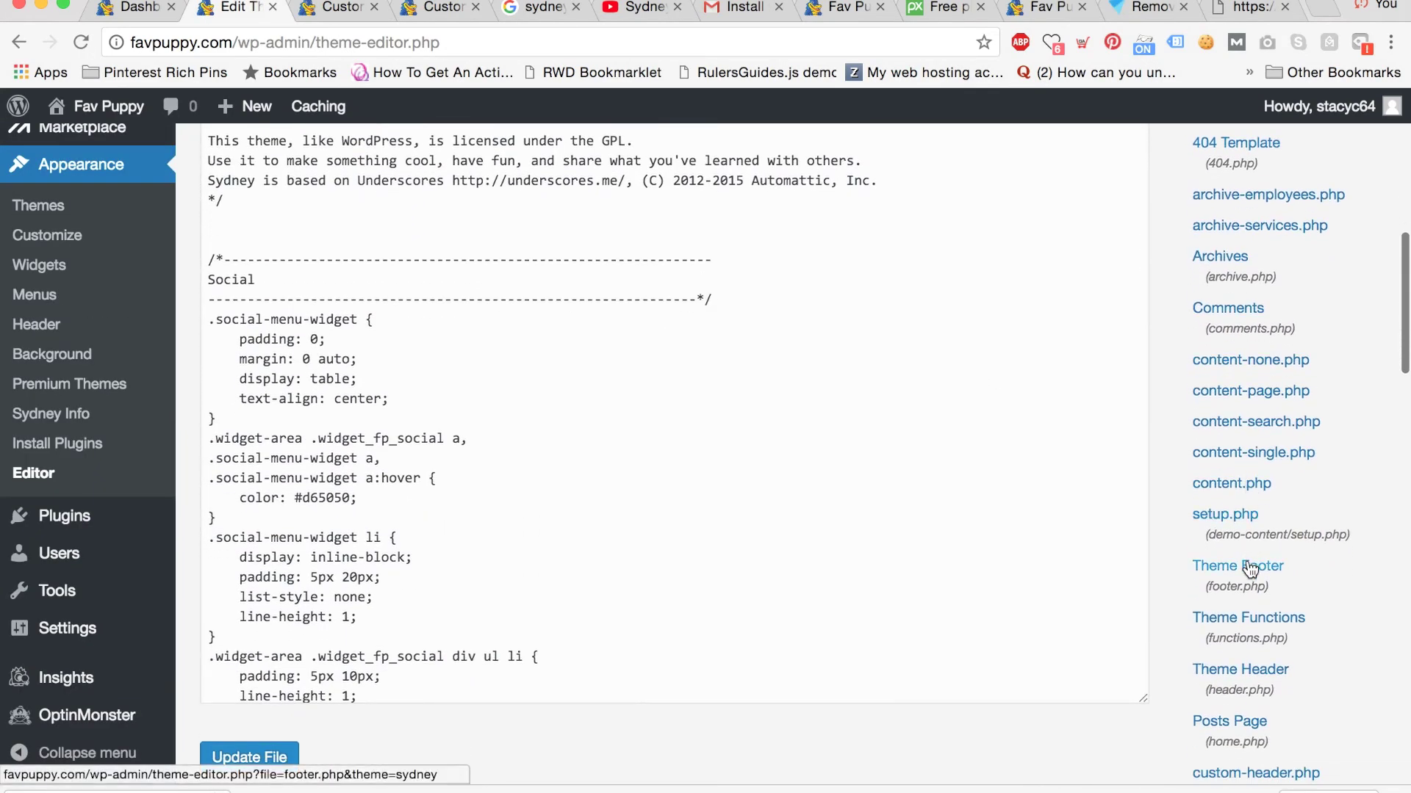
click(1249, 567)
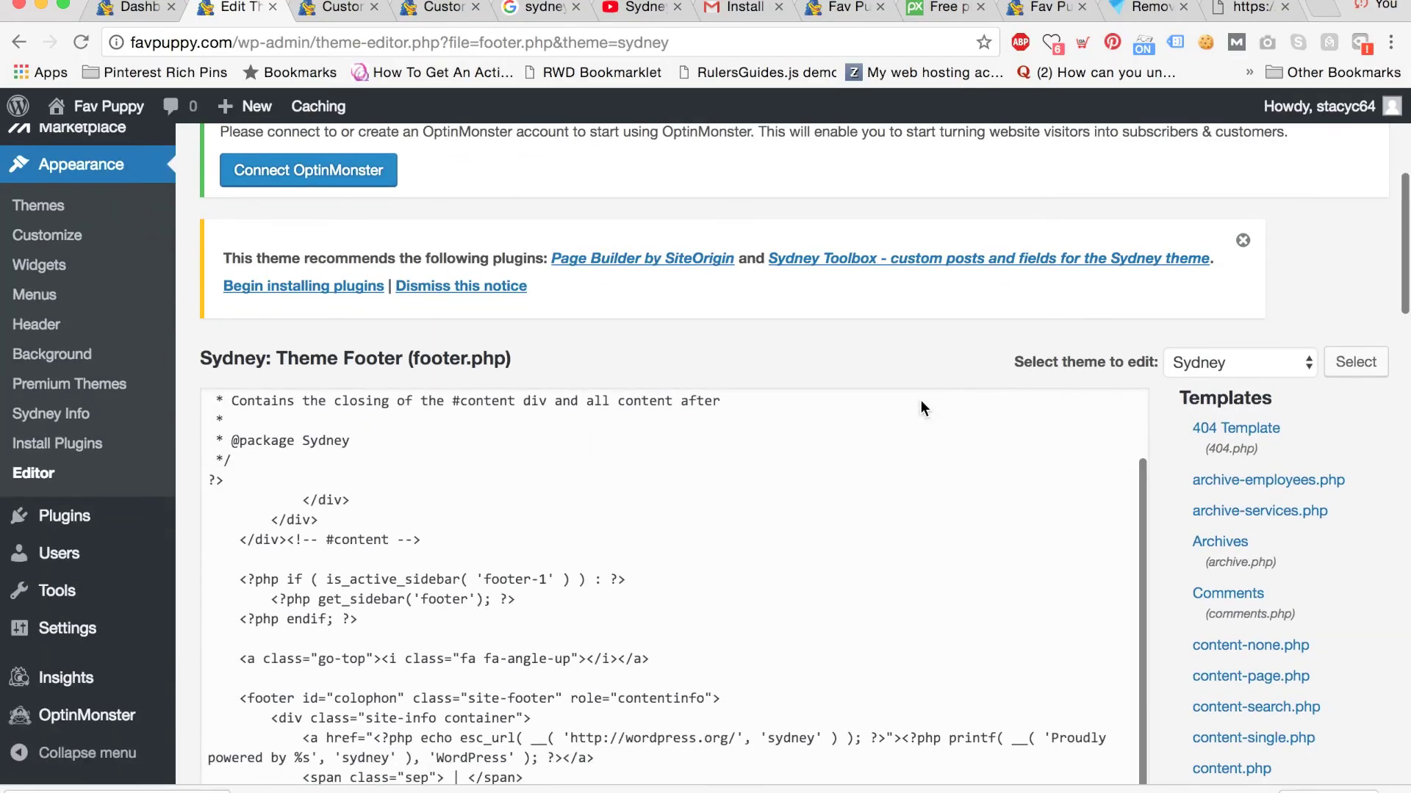
scroll(920, 400, down, 2)
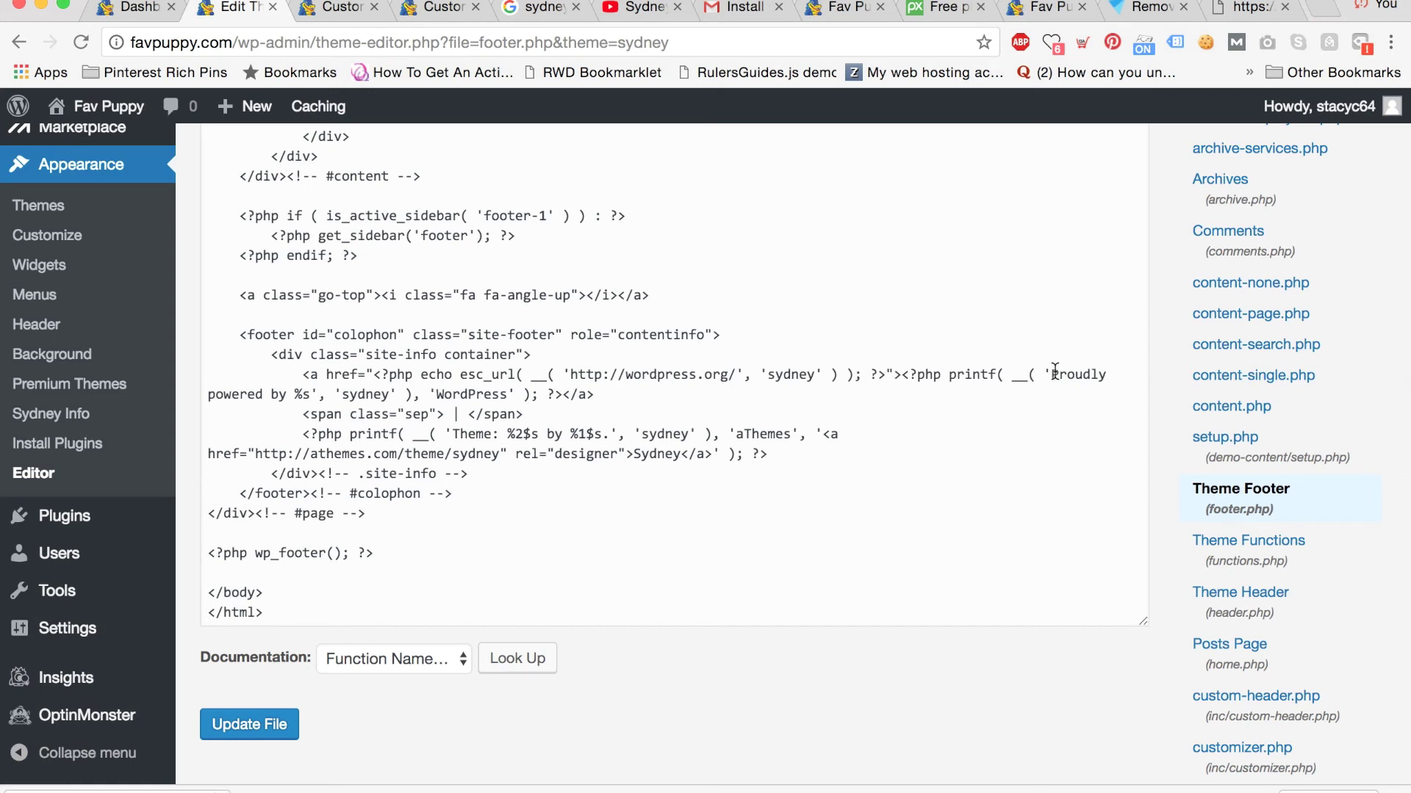
Delete 'Proudly powered by', the 'sydney' argument and 'WordPress' from the footer credit code.
drag(1052, 375, 299, 395)
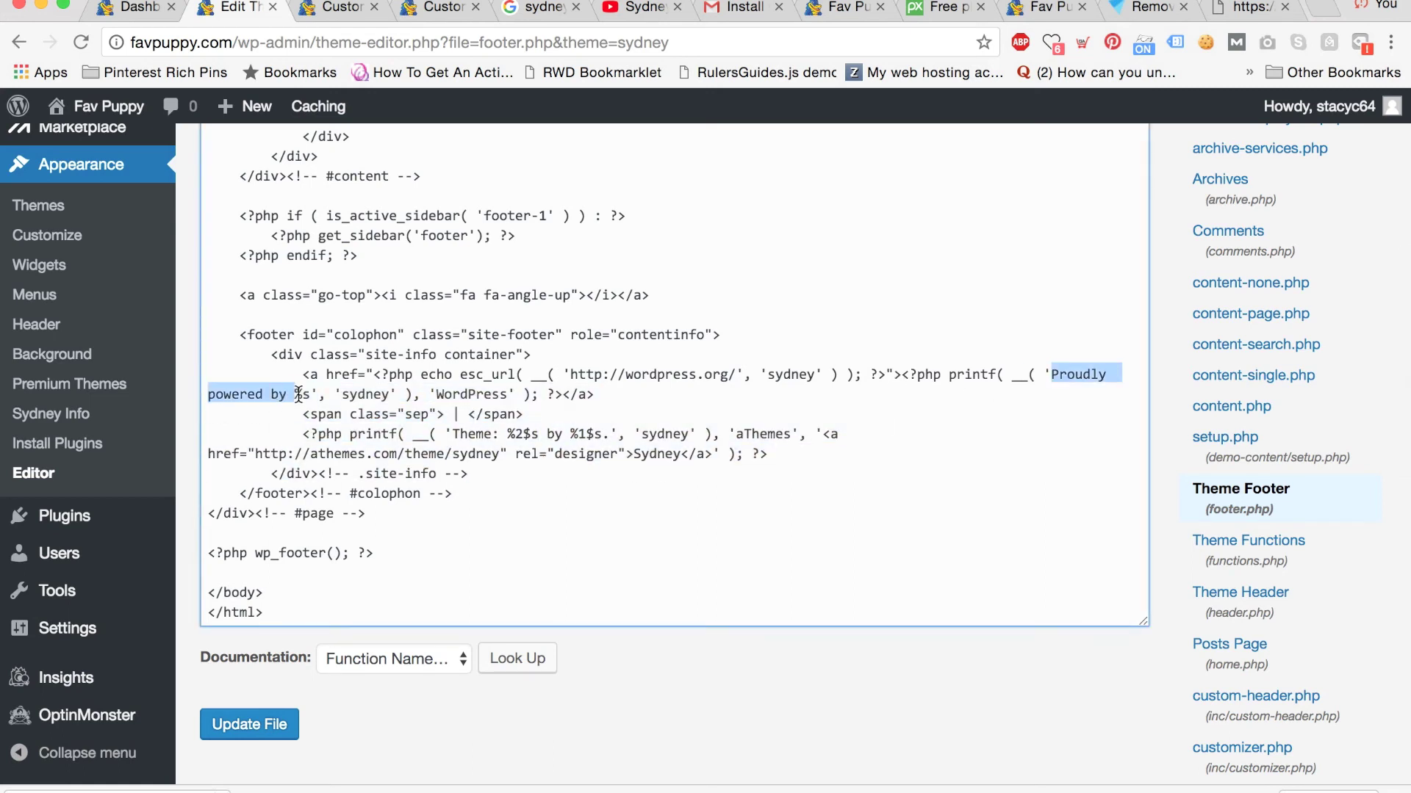
key(BackSpace)
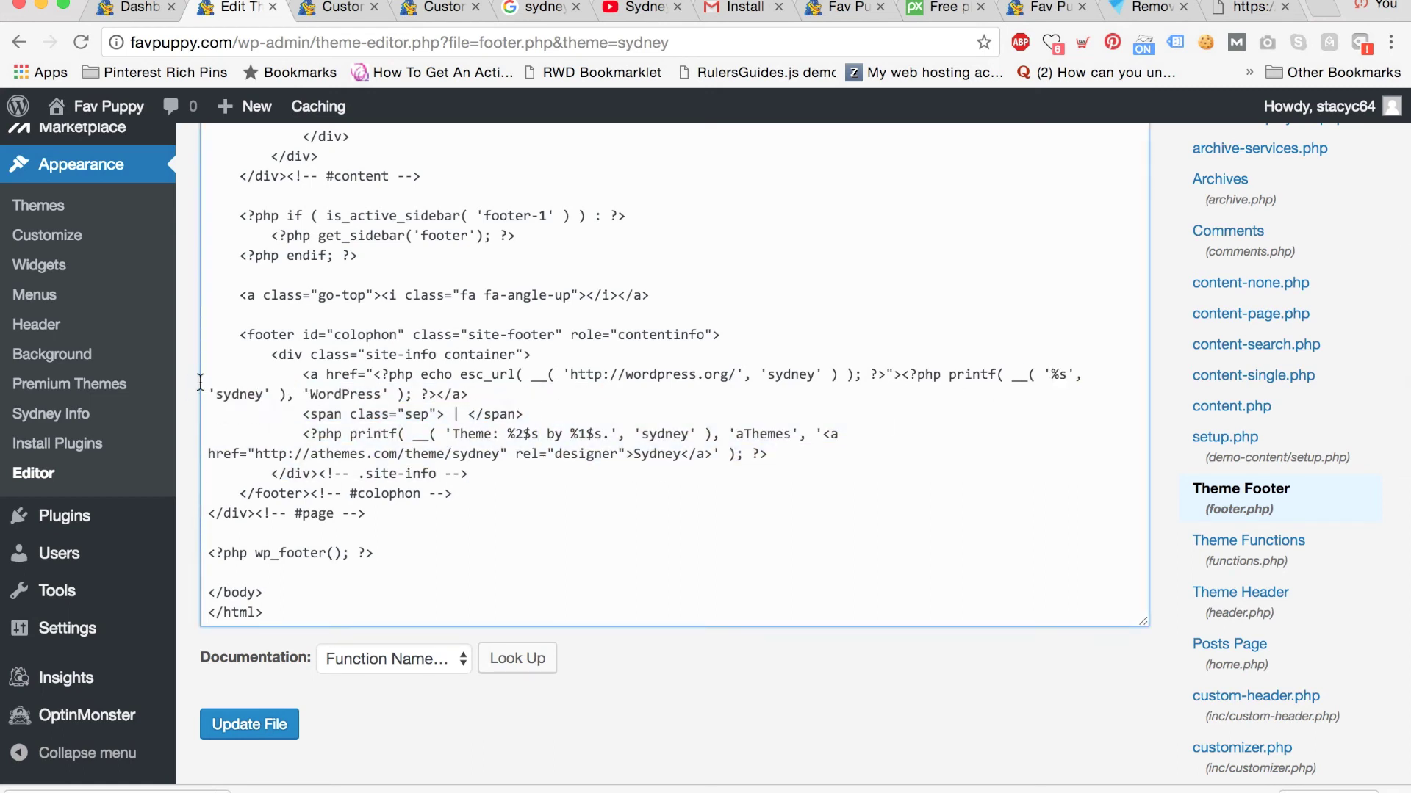
drag(263, 396, 219, 395)
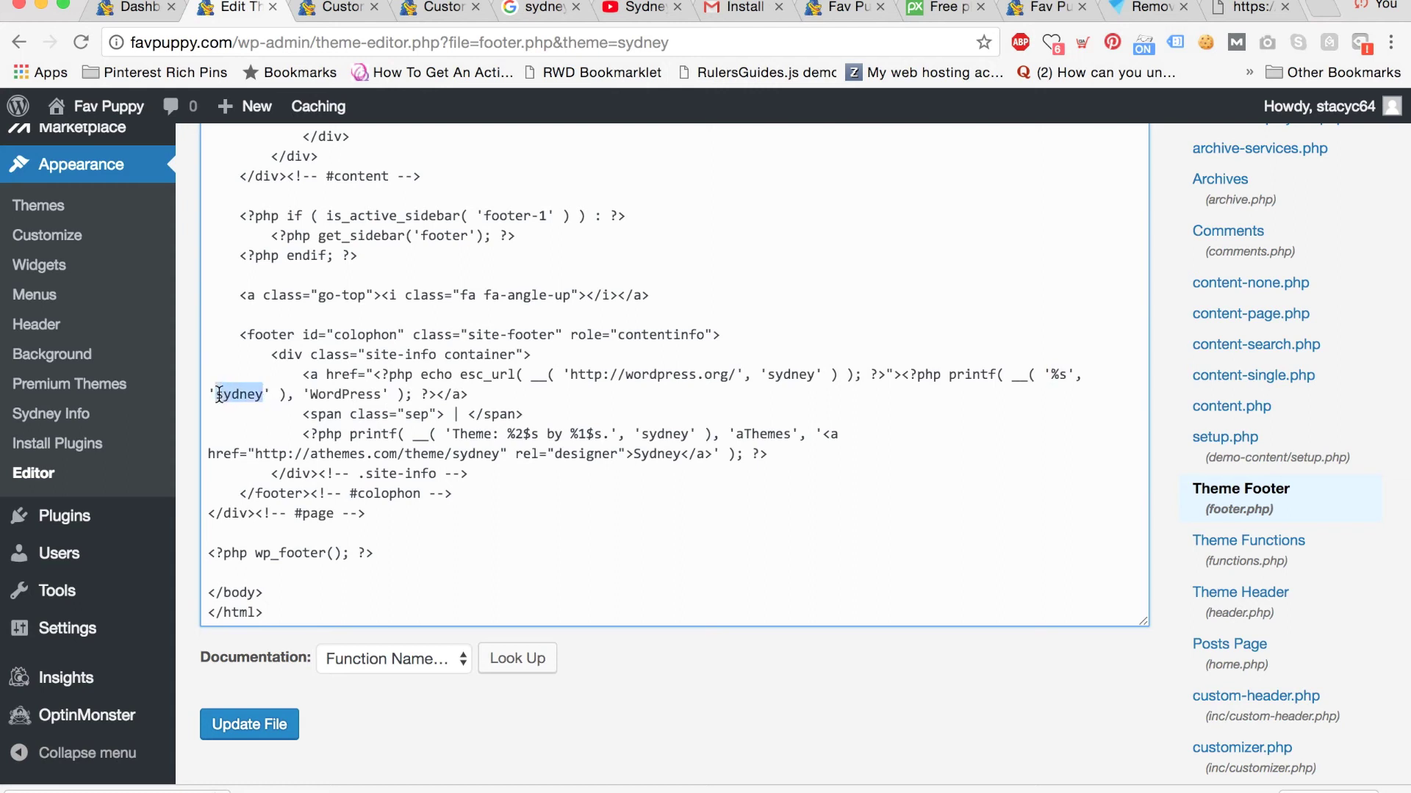
key(BackSpace)
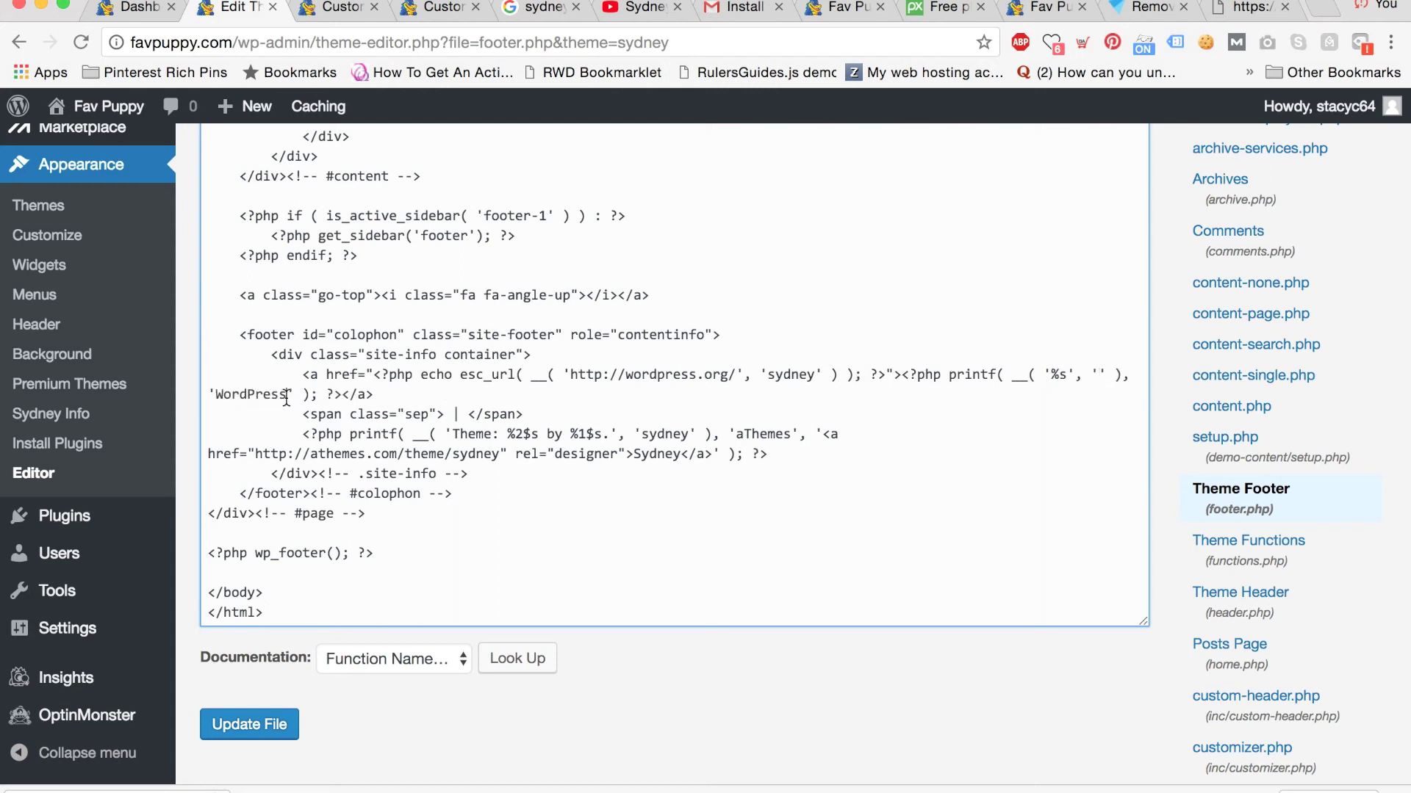
drag(287, 397, 219, 394)
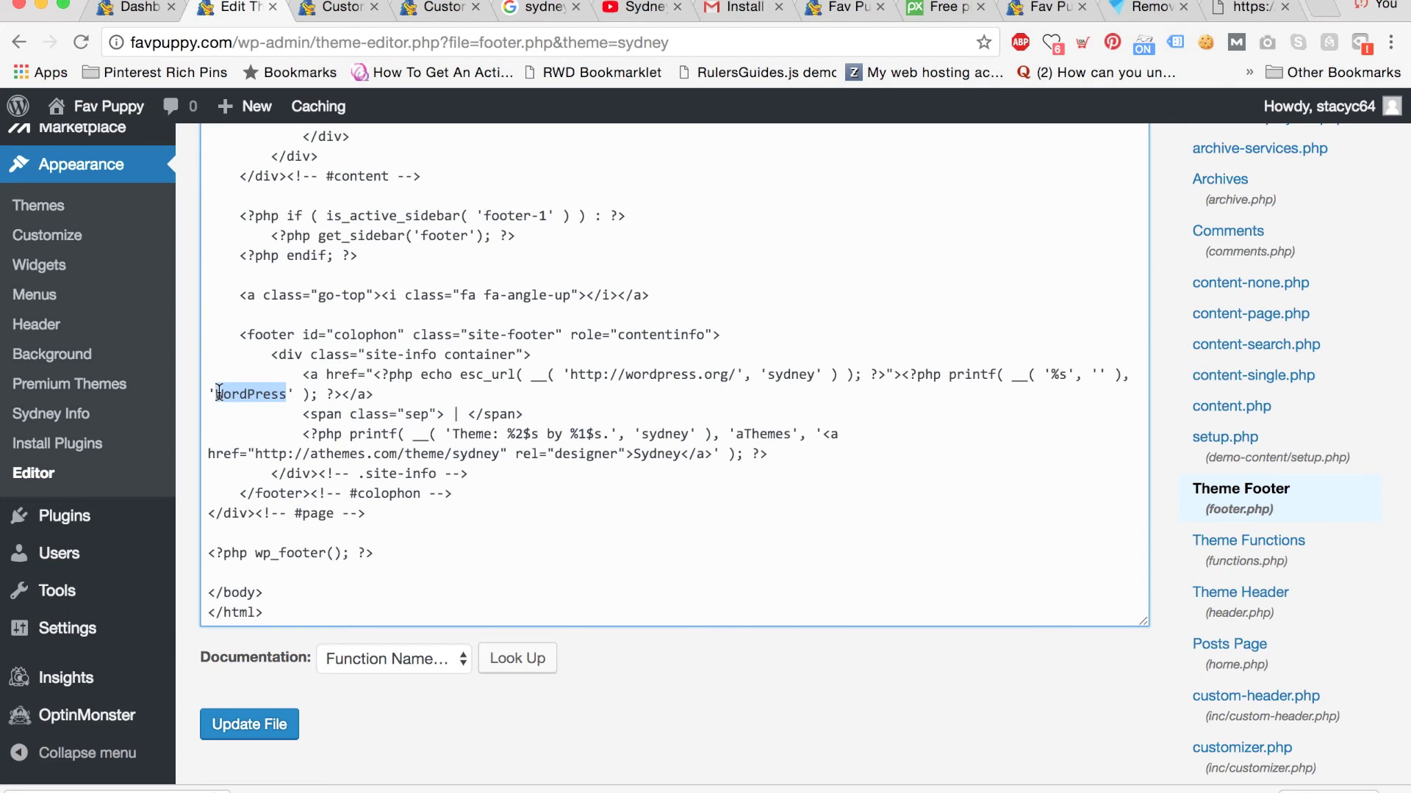
key(BackSpace)
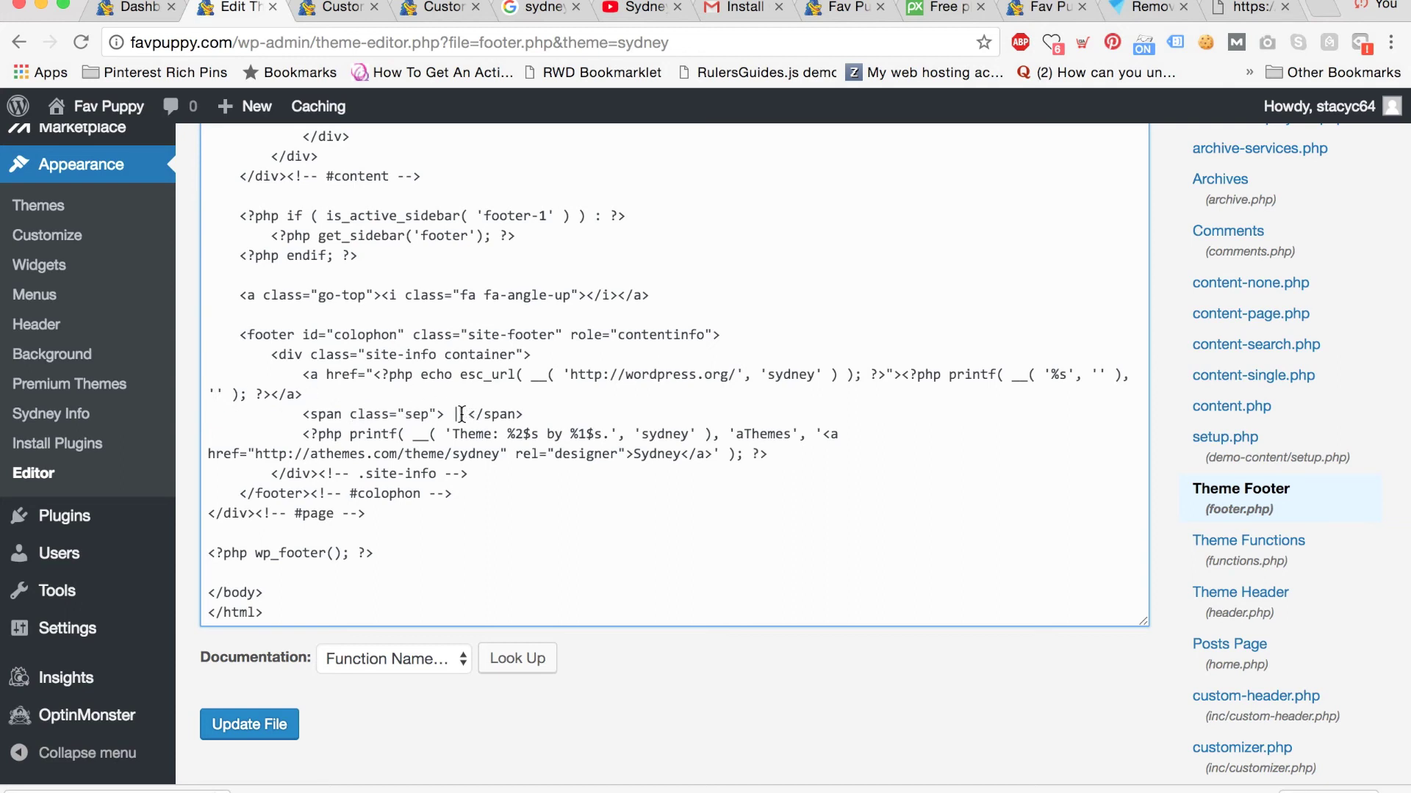
Make the separator span read 'Our Puppy Site' and remove the | bar.
text(Our Puppy SIte)
key(BackSpace)
key(BackSpace)
key(BackSpace)
text(ite)
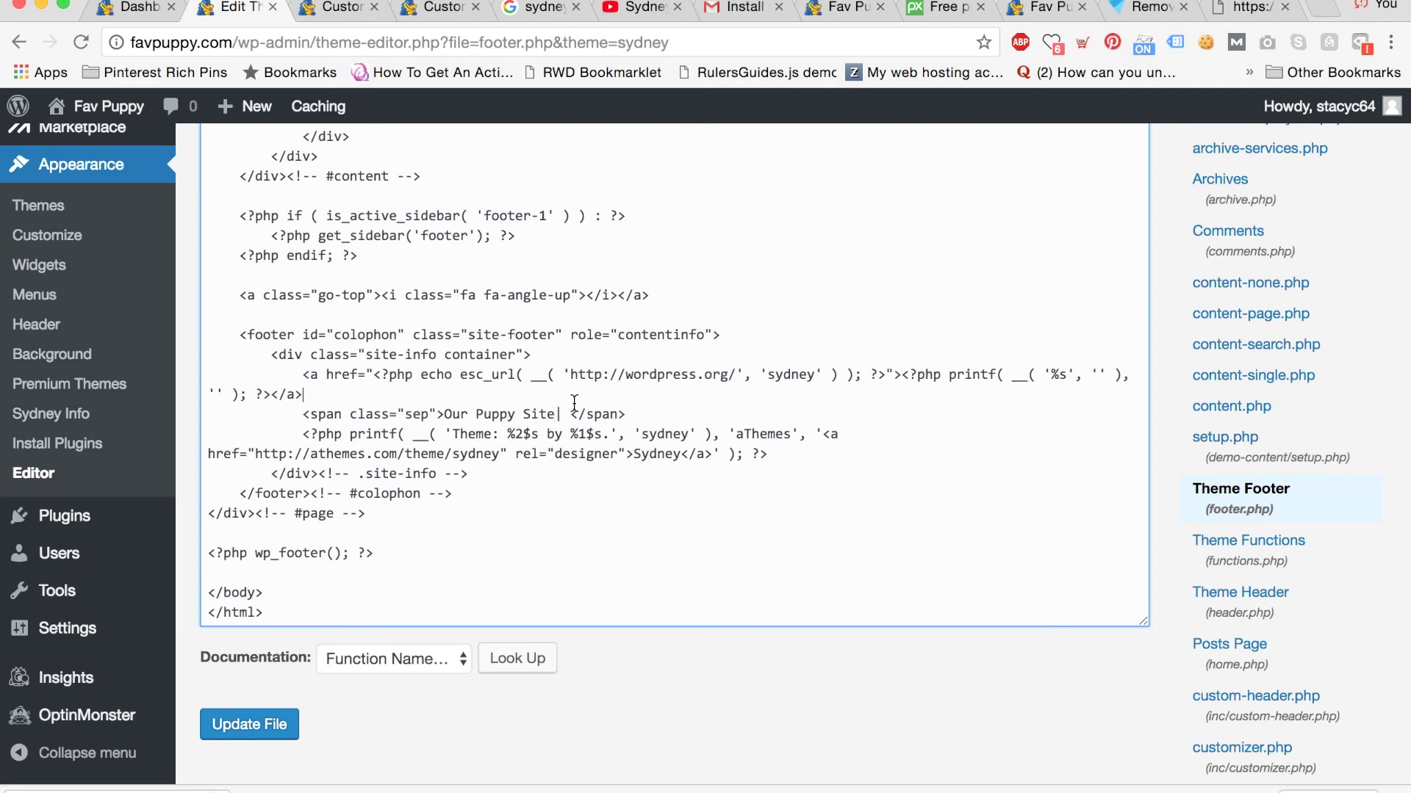
key(Delete)
Delete 'Theme:', 'sydney', 'aThemes' and 'Sydney' from the second credit printf.
drag(453, 434, 505, 435)
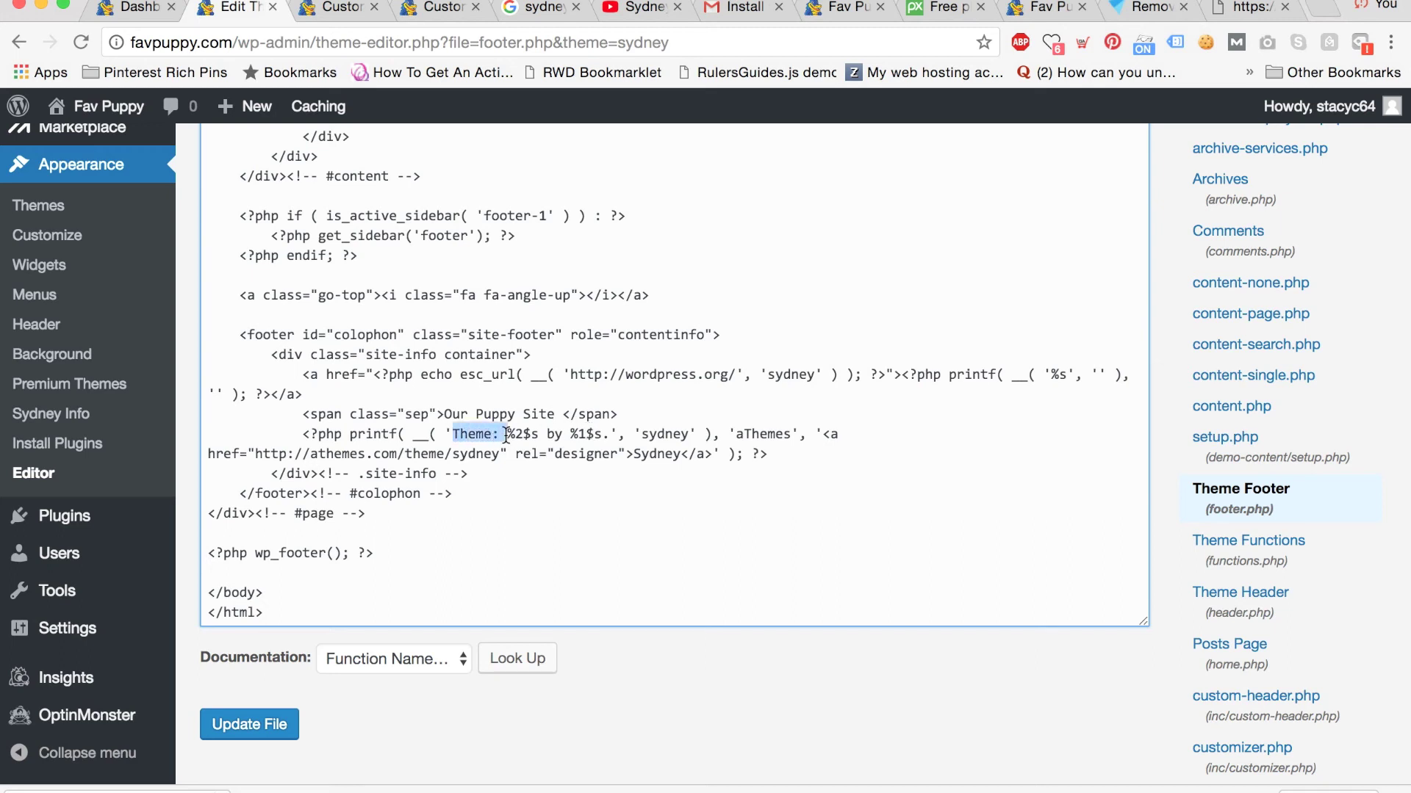
key(Delete)
drag(590, 439, 690, 438)
key(Delete)
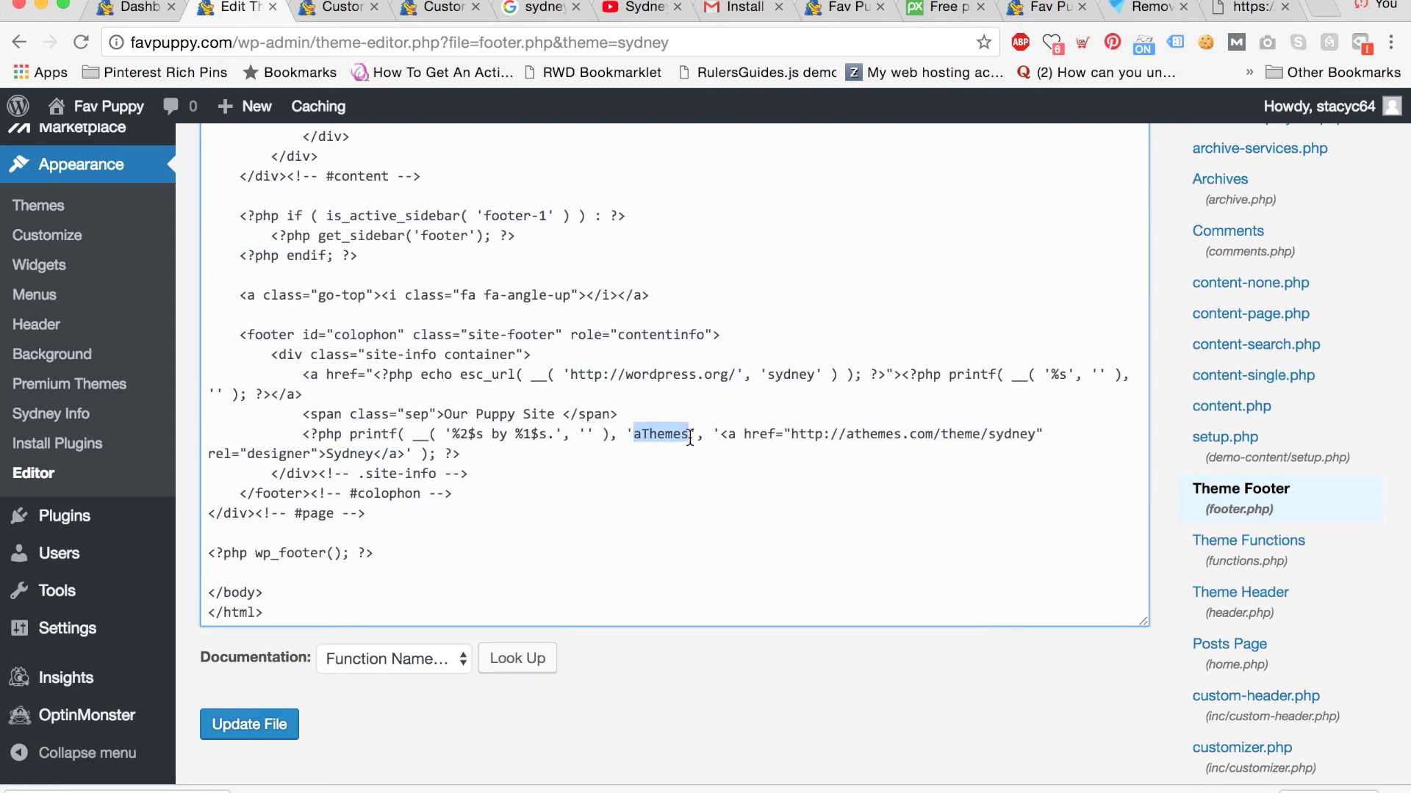
key(Delete)
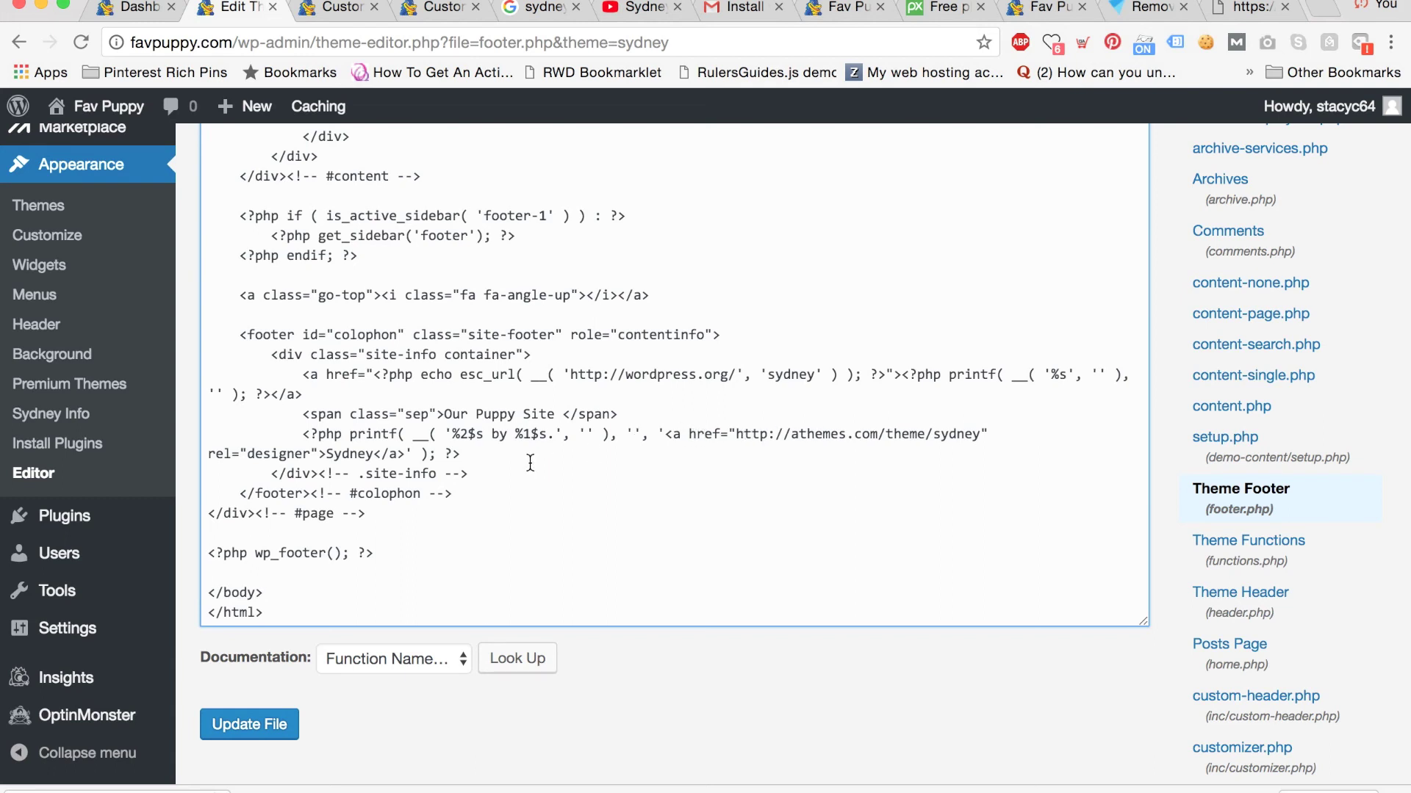
drag(374, 452, 334, 452)
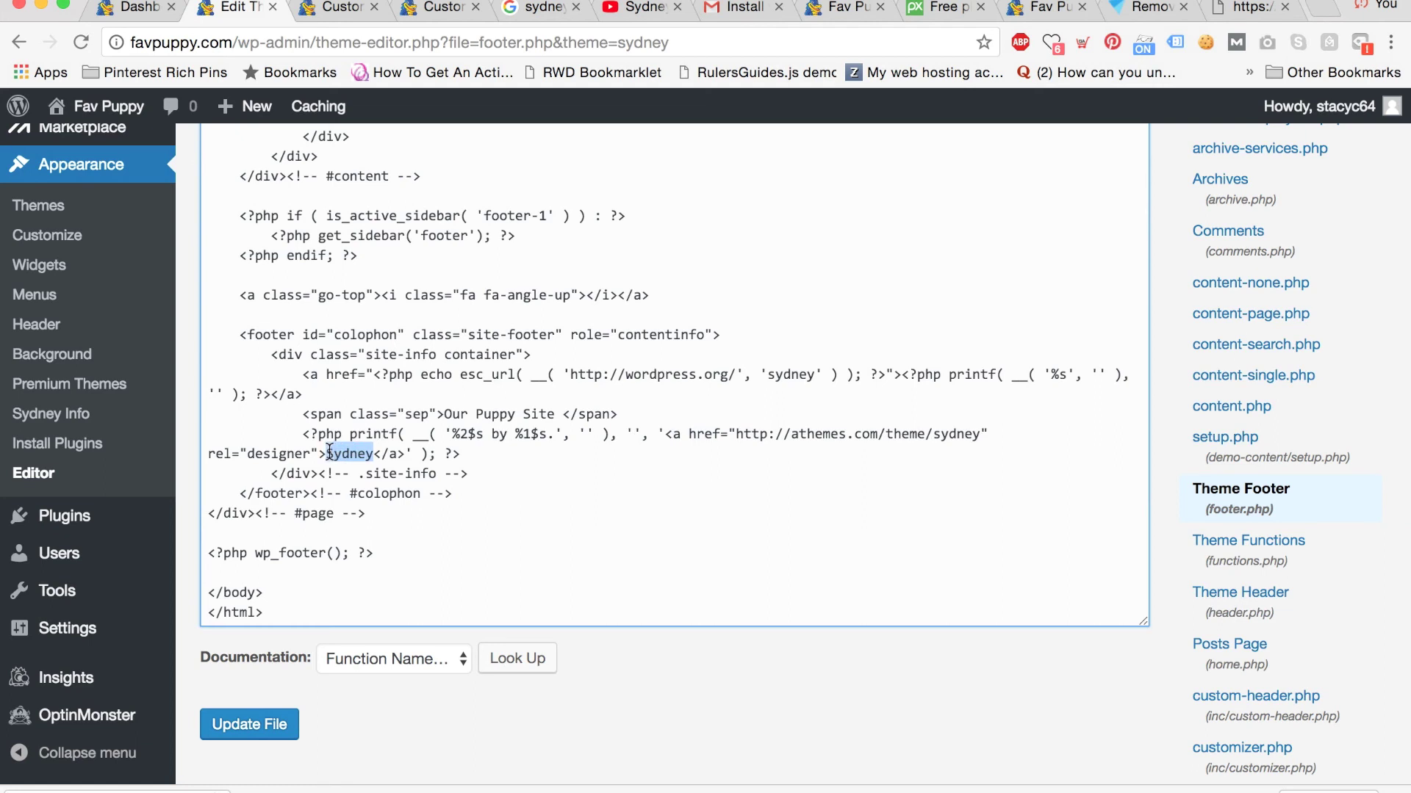
key(BackSpace)
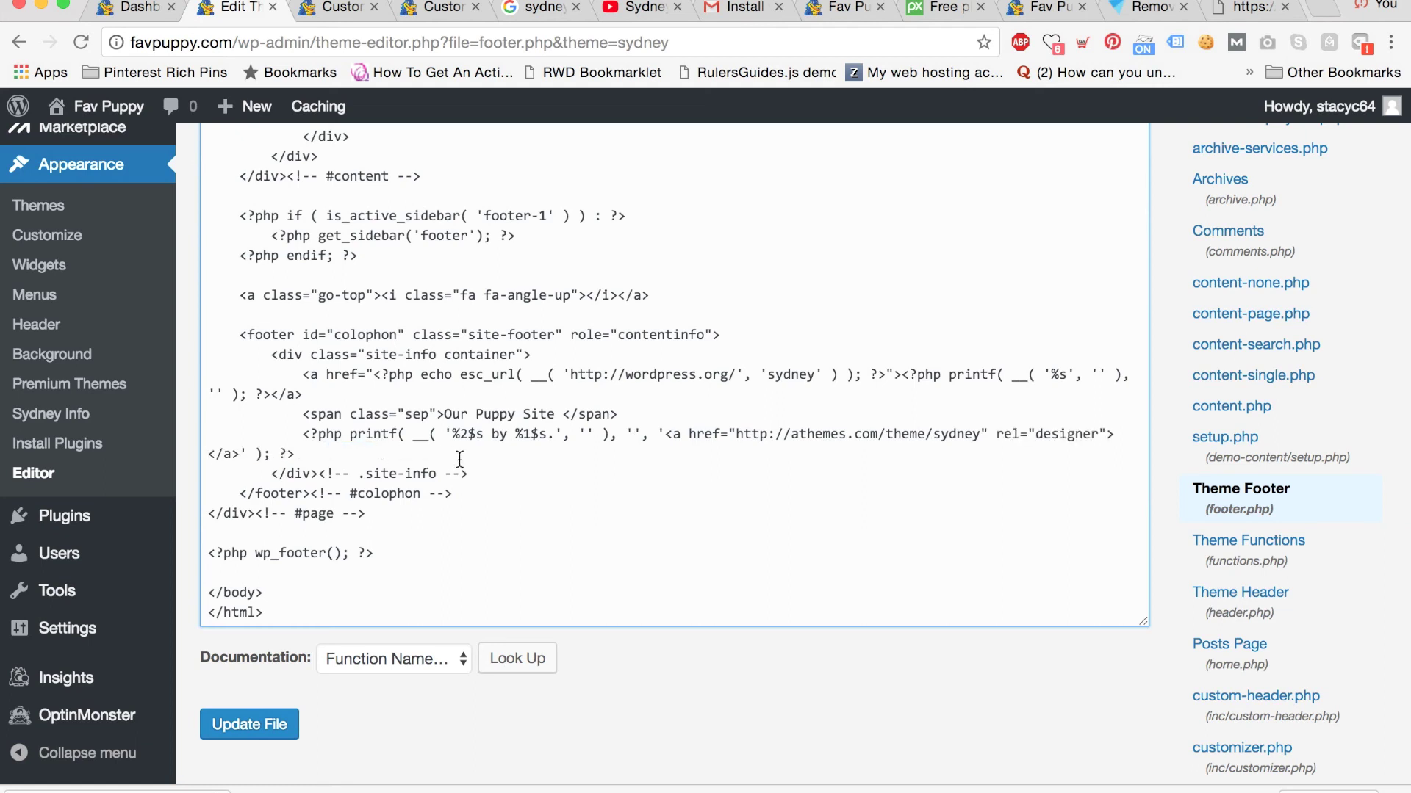
Remove the stray period and the word 'by' from the credit line, then save footer.php.
key(super+f)
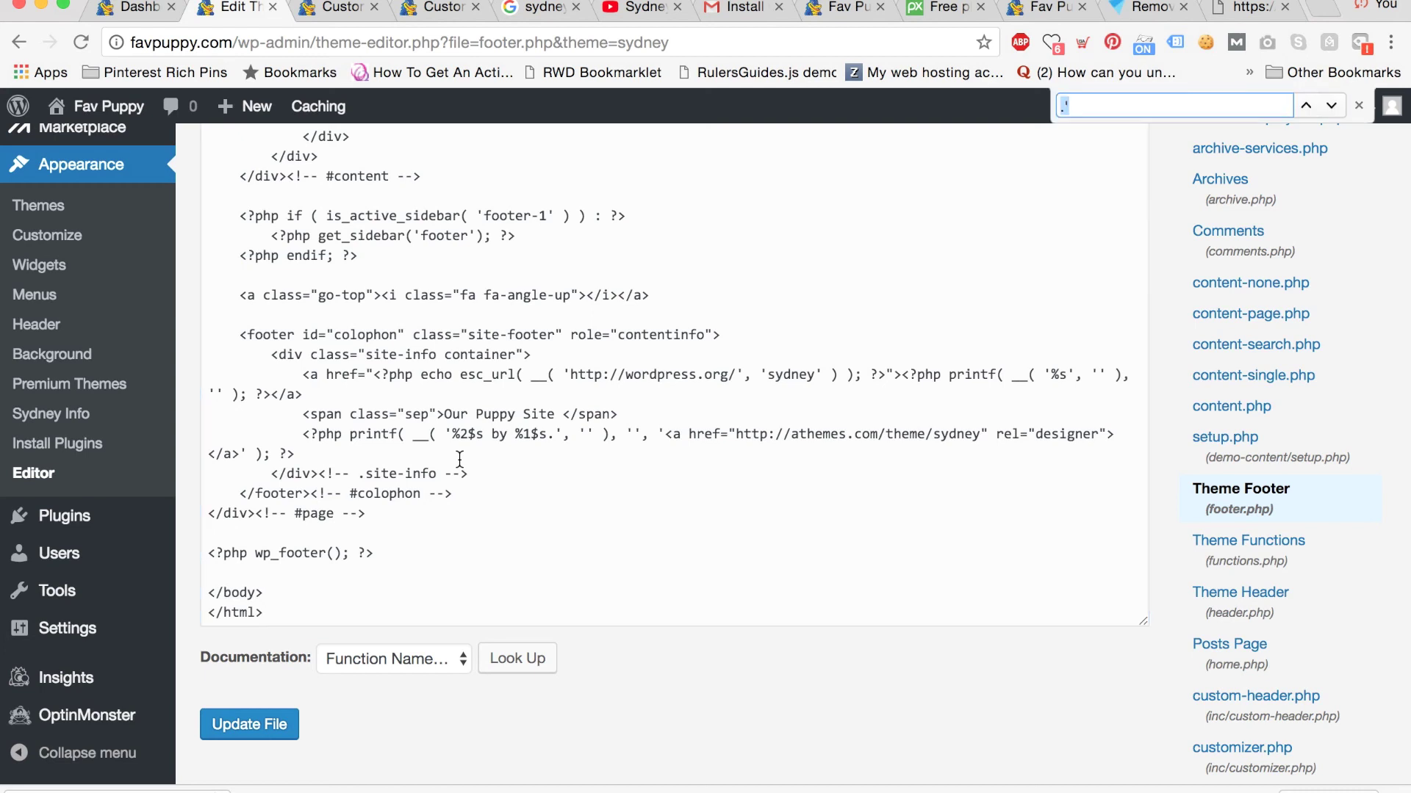
text(.')
click(554, 434)
key(BackSpace)
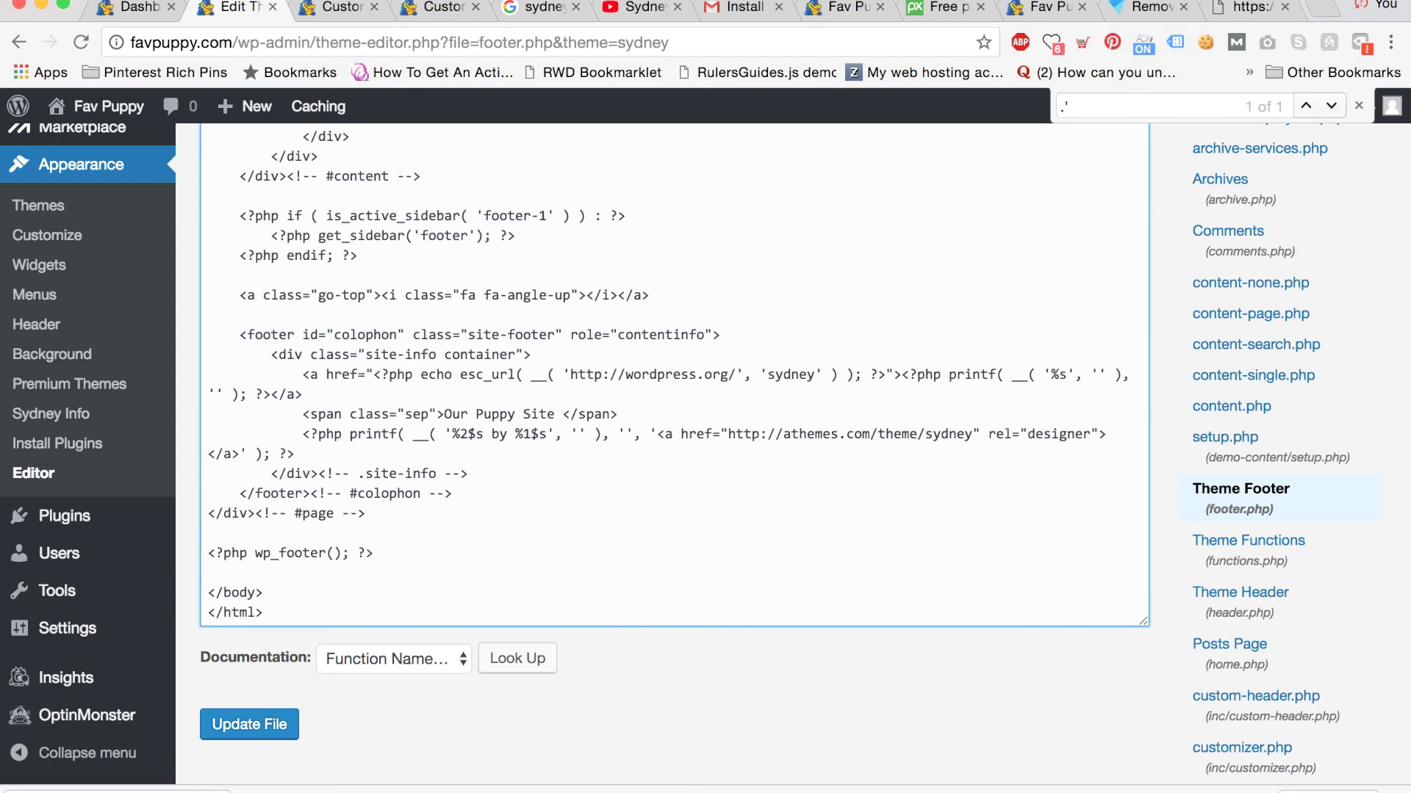
key(super+f)
text(by)
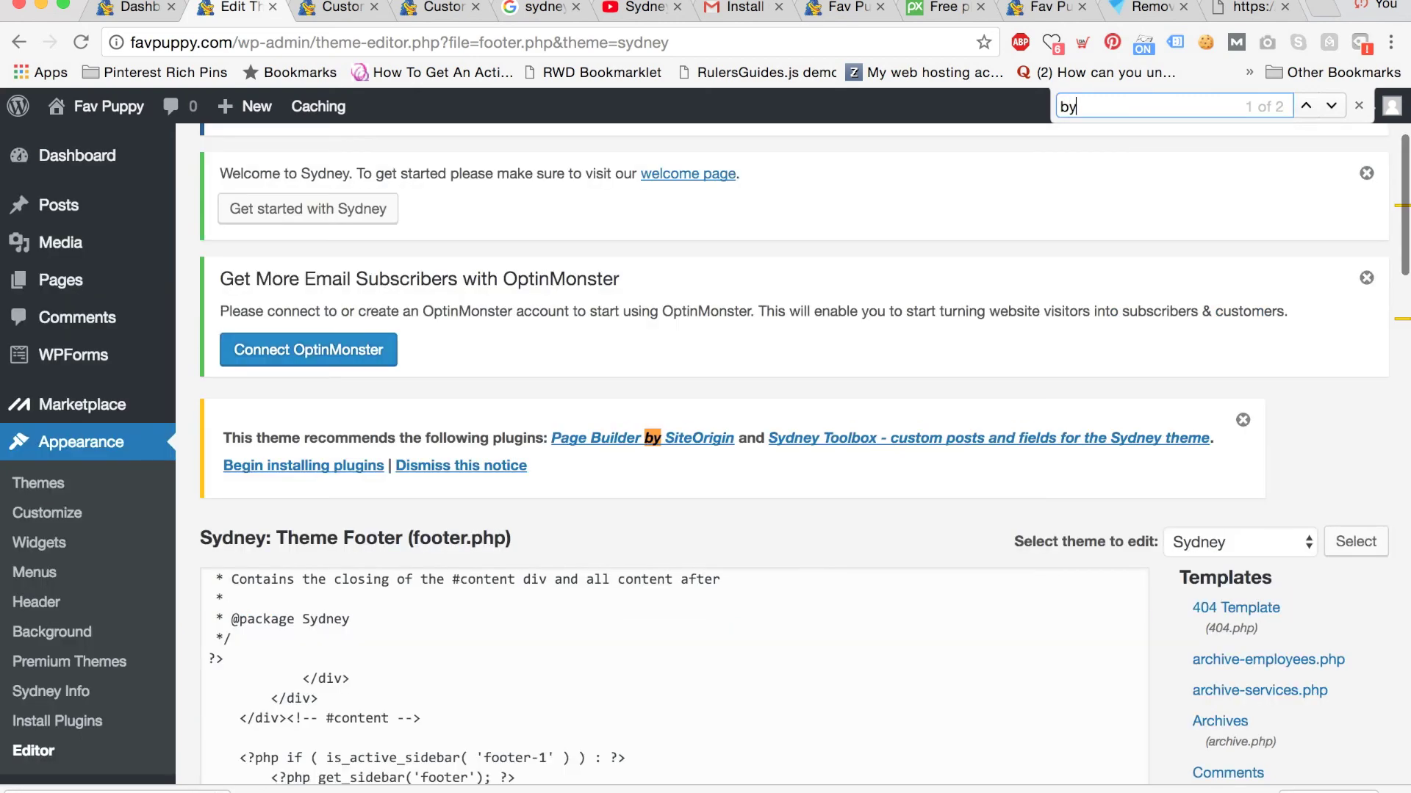
key(Return)
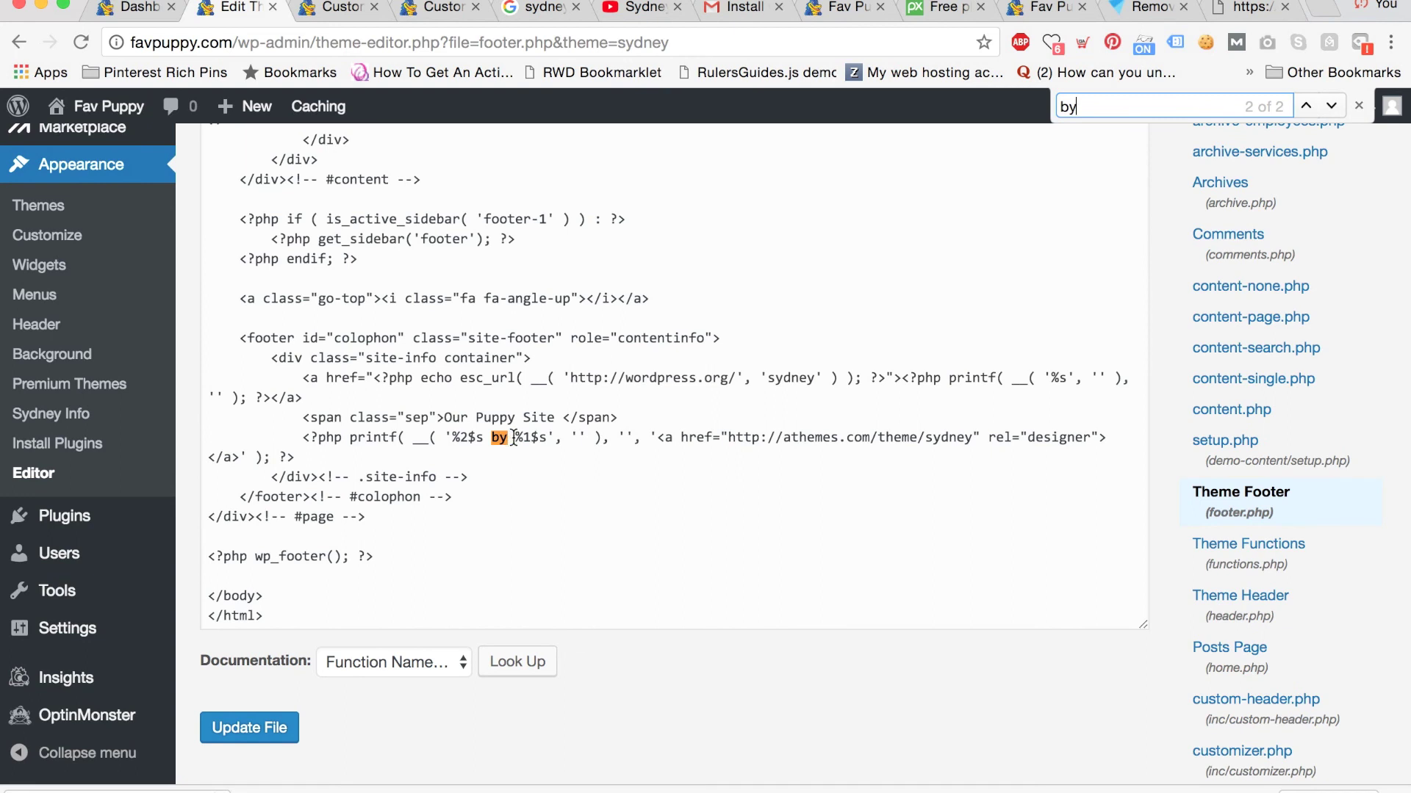
double_click(500, 438)
key(BackSpace)
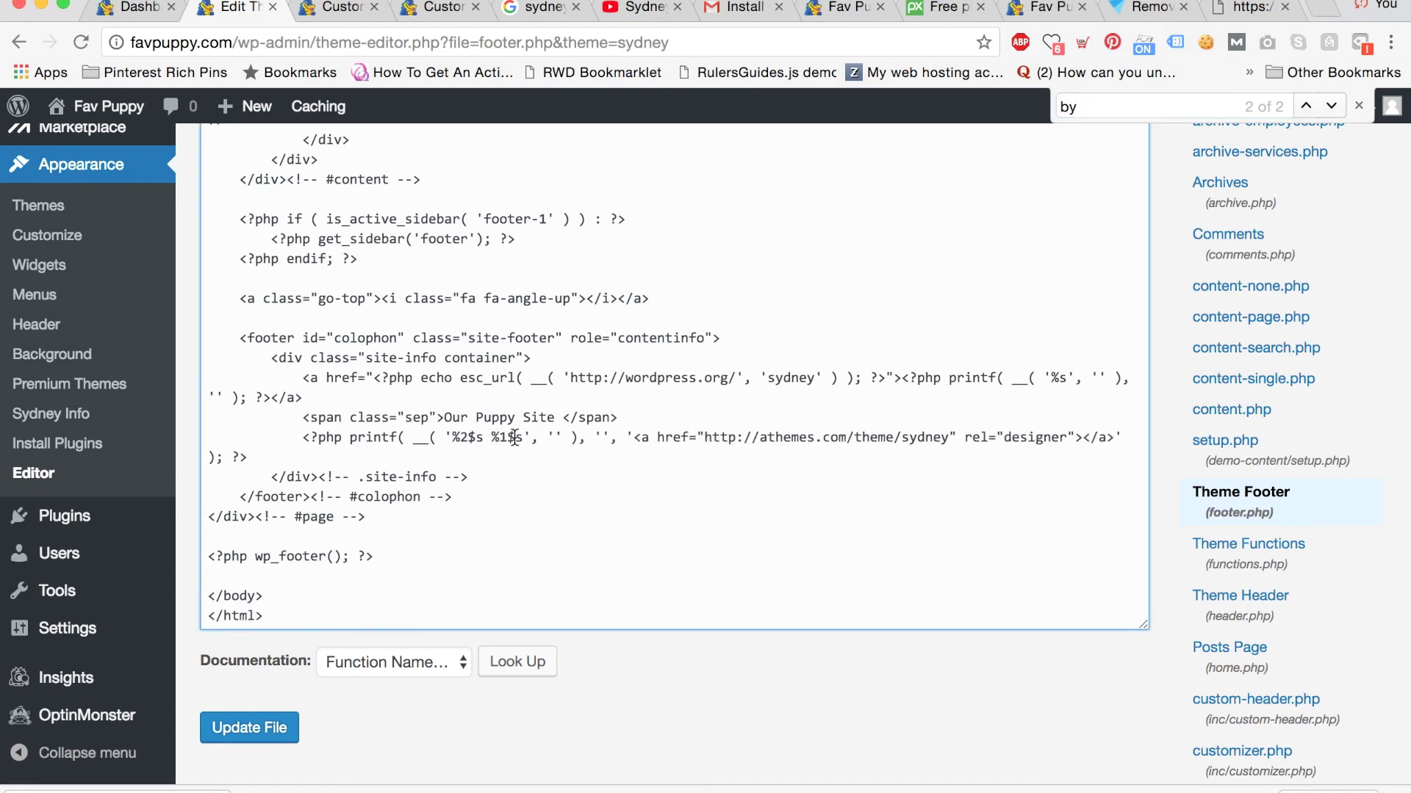
click(230, 728)
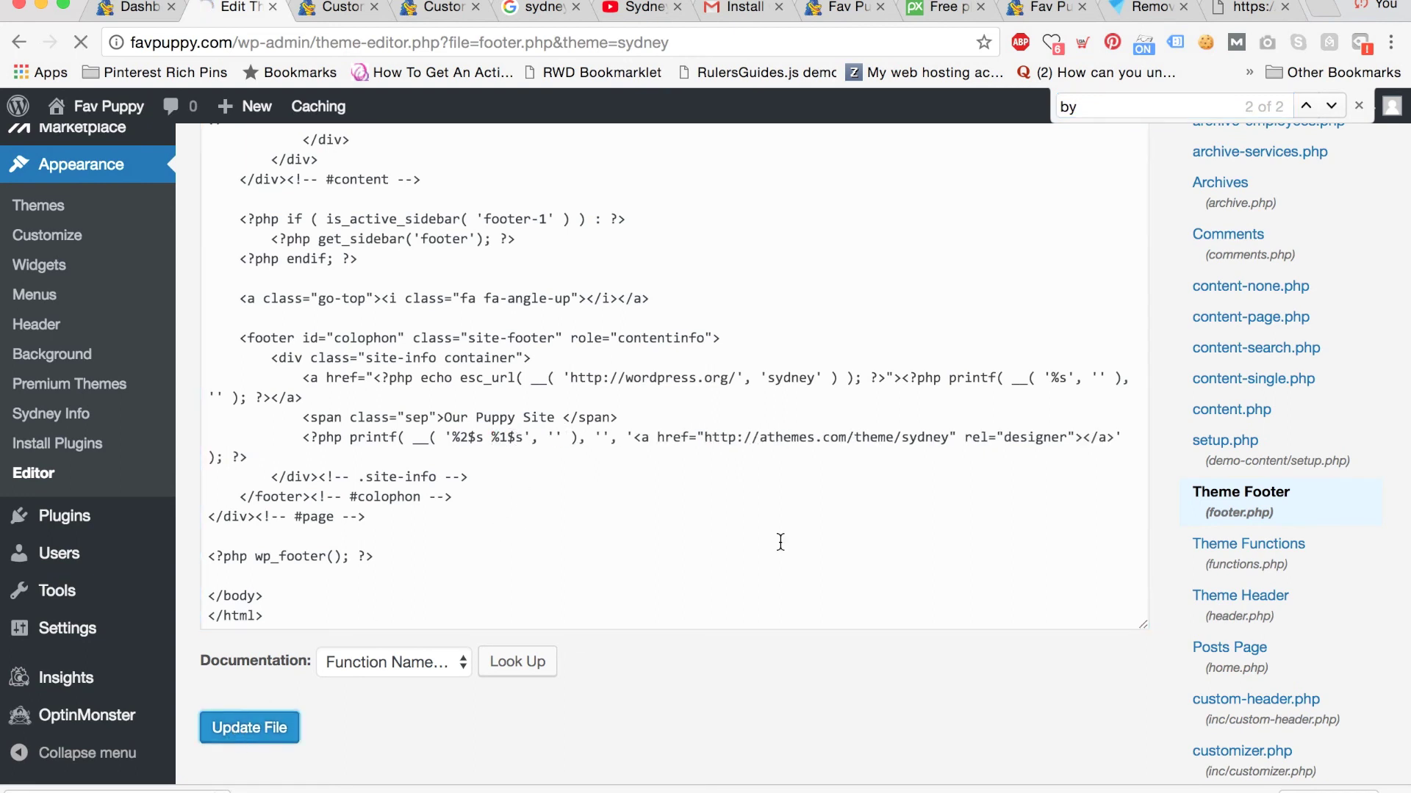
click(1043, 7)
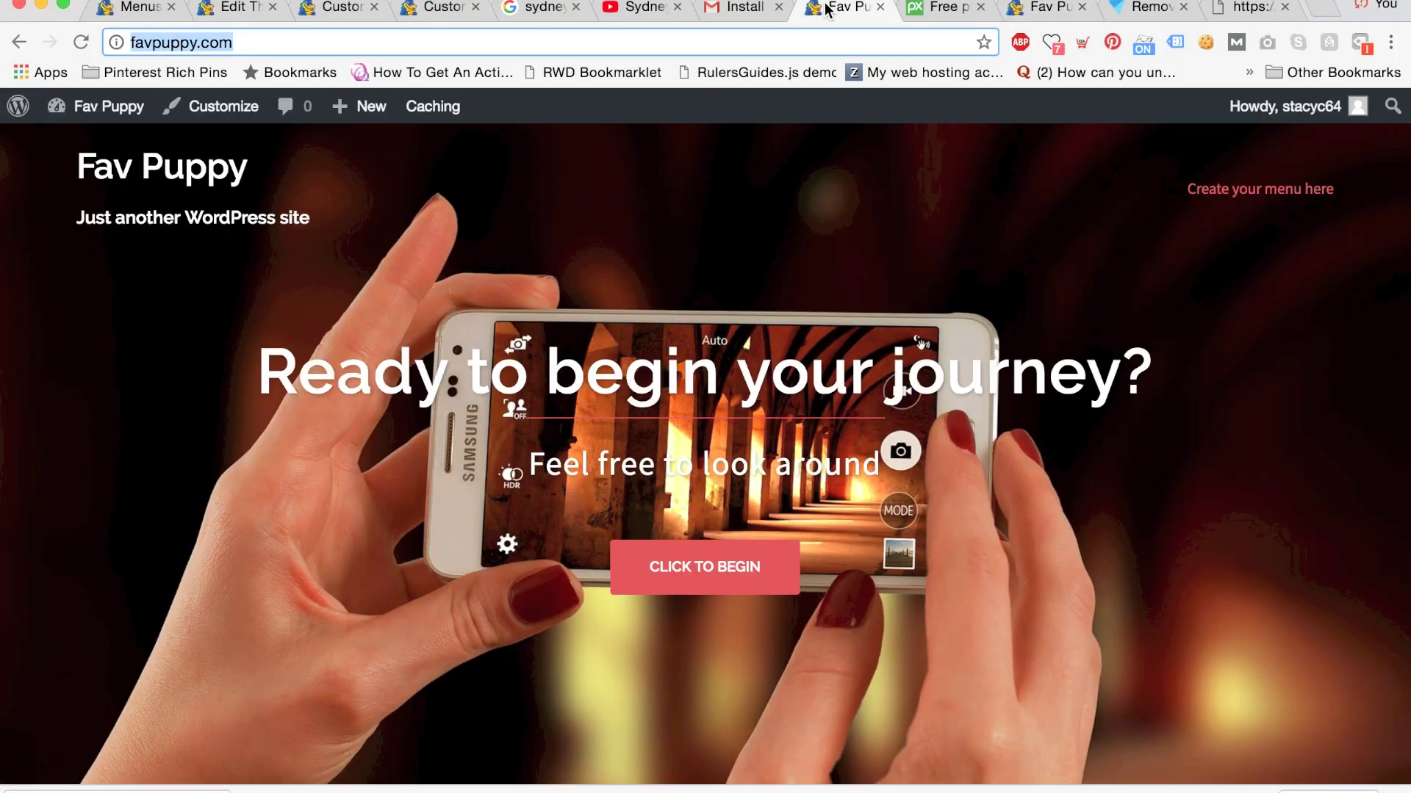
Reload the Fav Puppy homepage to show the 'Welcome to Our Puppy Site' slide.
scroll(860, 233, down, 15)
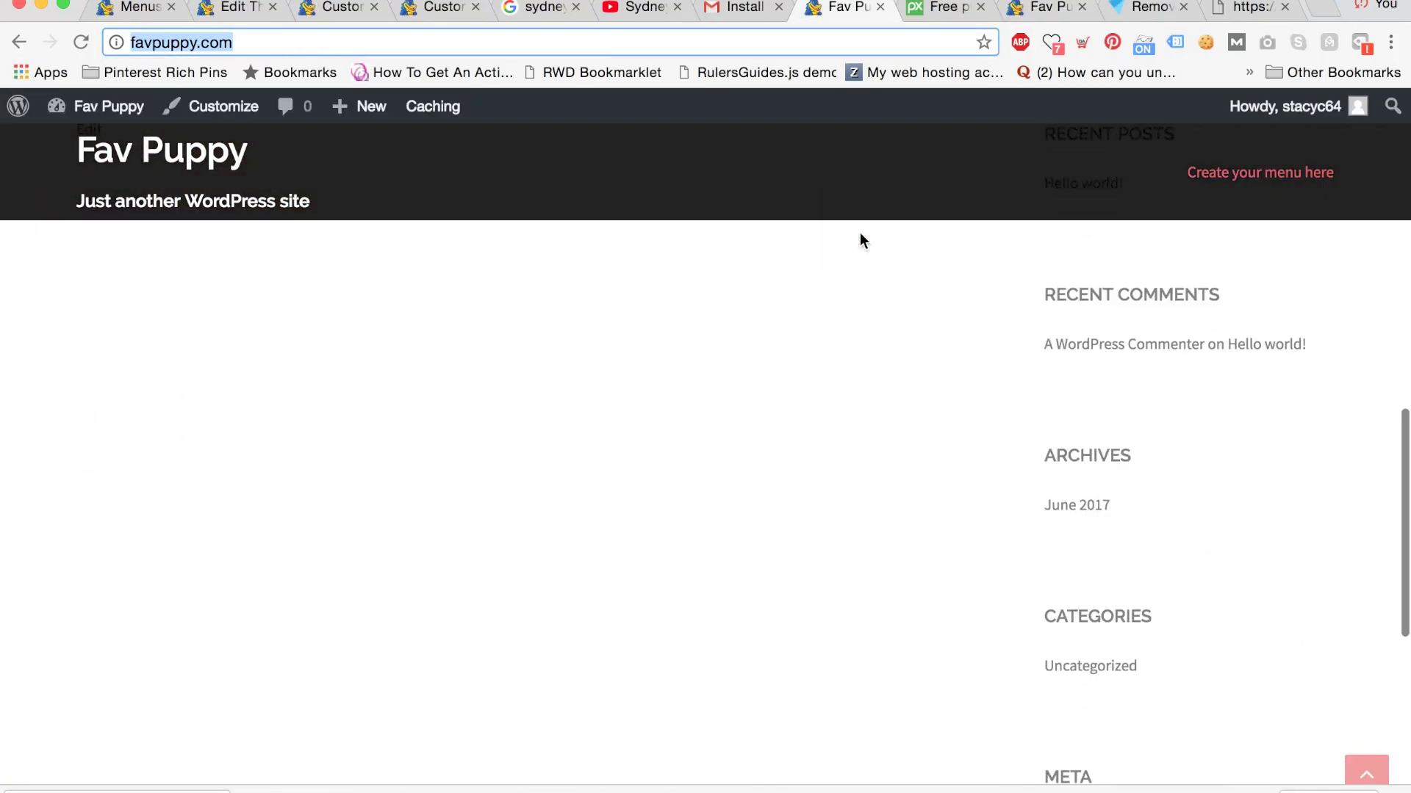
scroll(860, 232, up, 15)
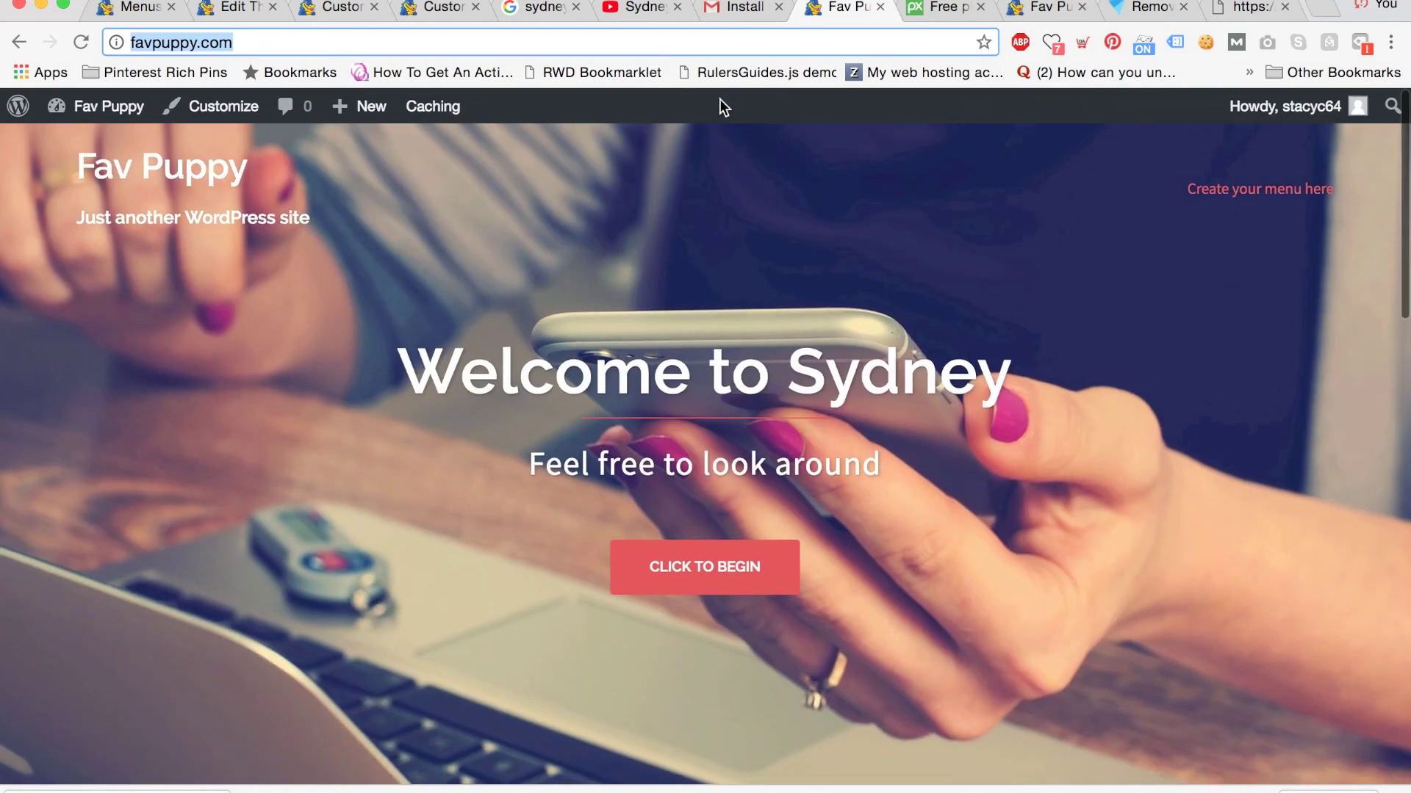
key(Return)
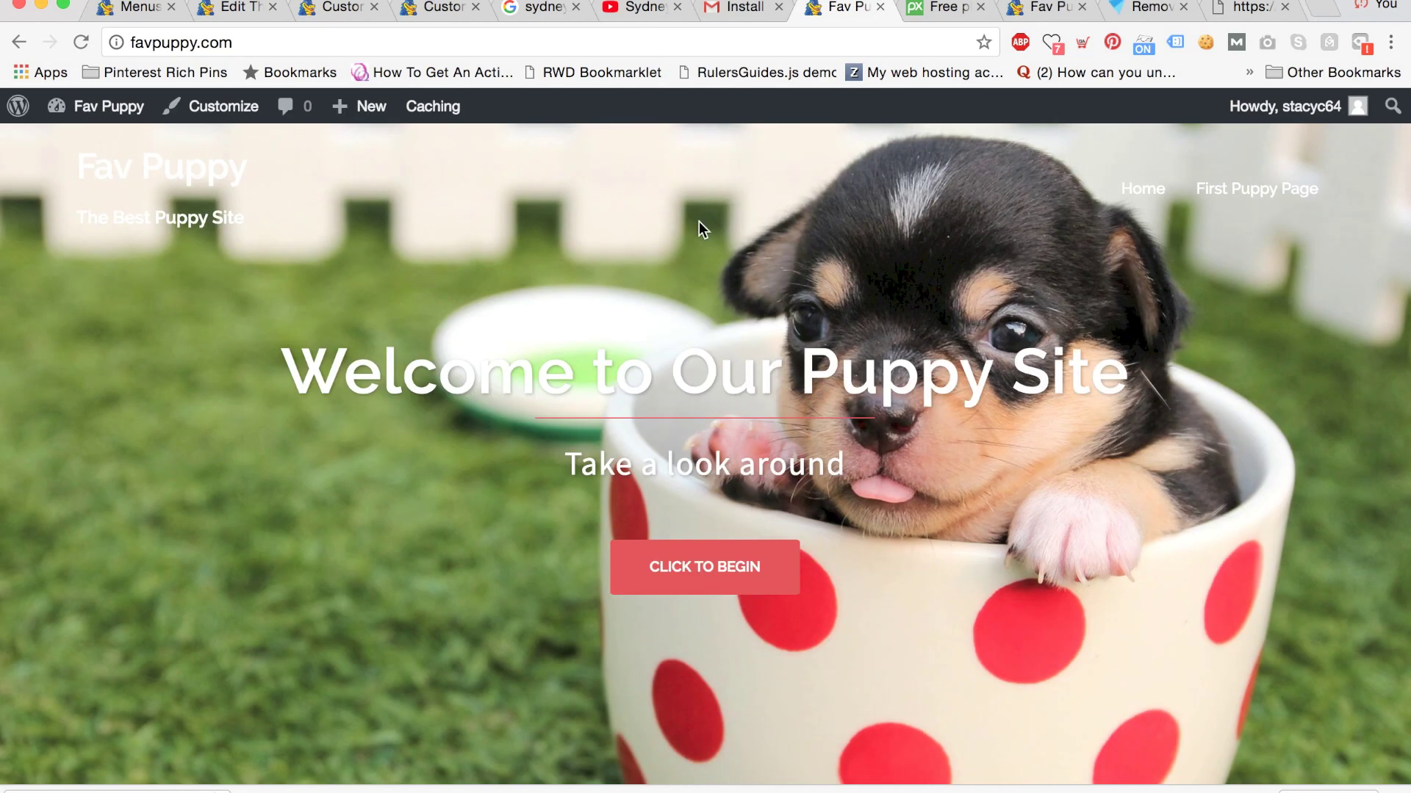
scroll(699, 222, down, 2)
scroll(516, 372, down, 5)
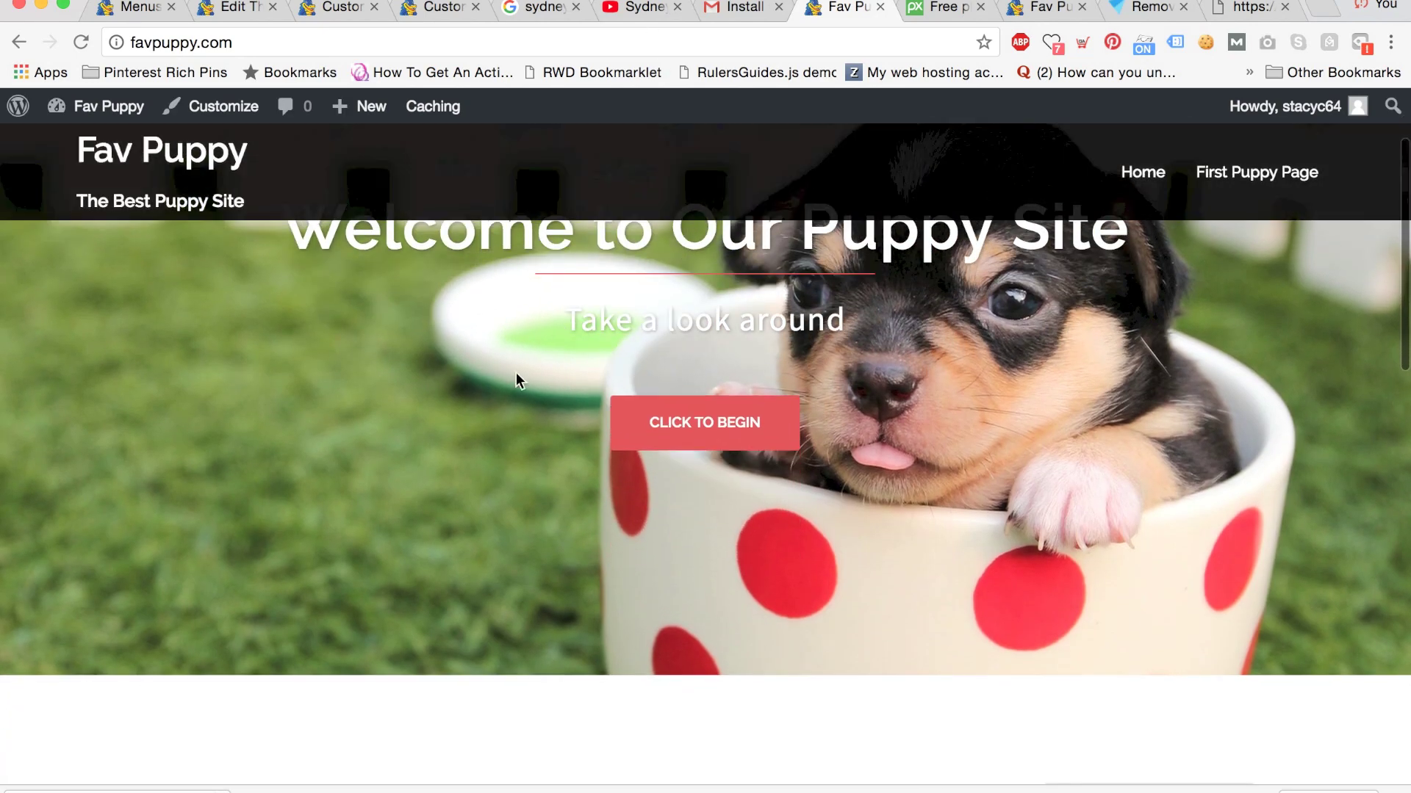
scroll(492, 397, down, 8)
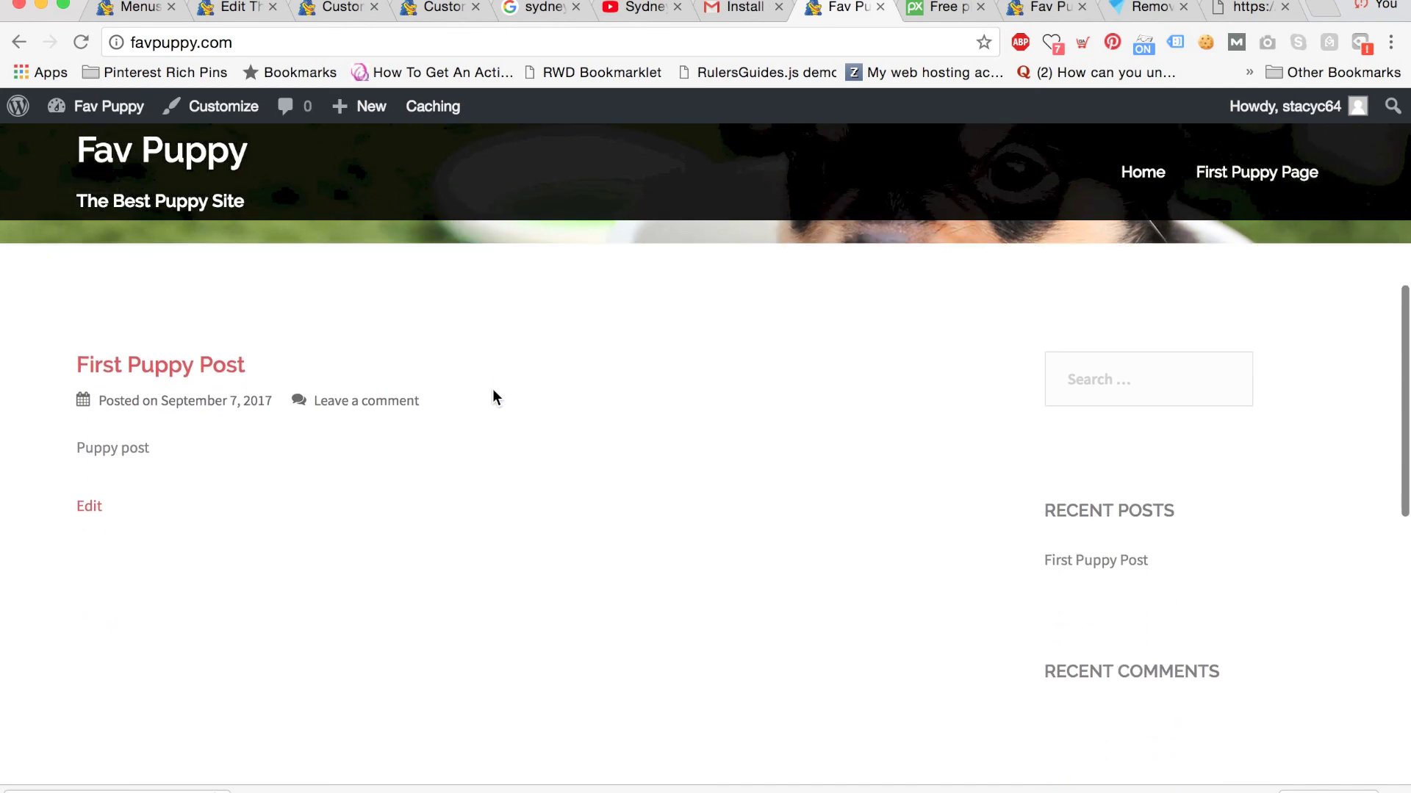
scroll(492, 397, down, 5)
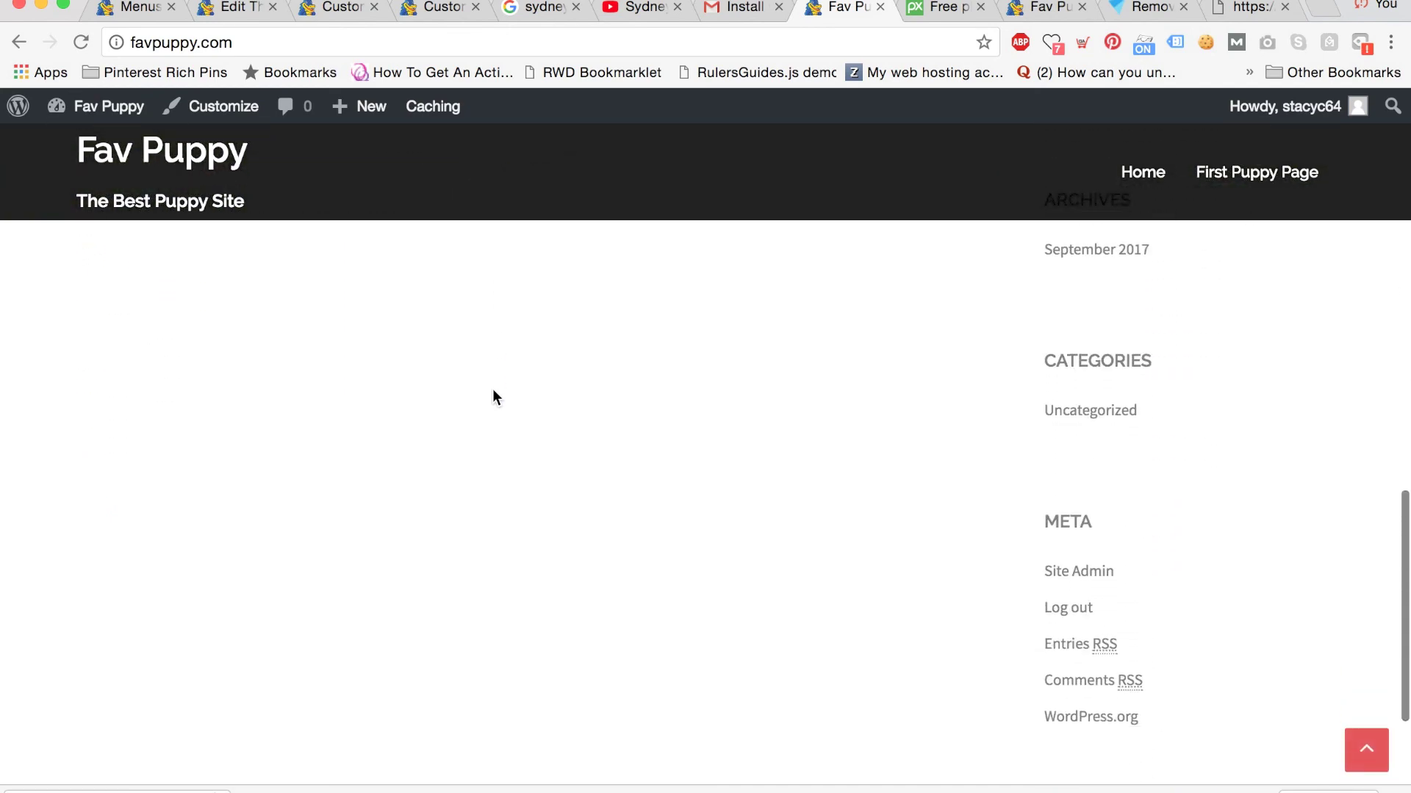
scroll(493, 397, up, 15)
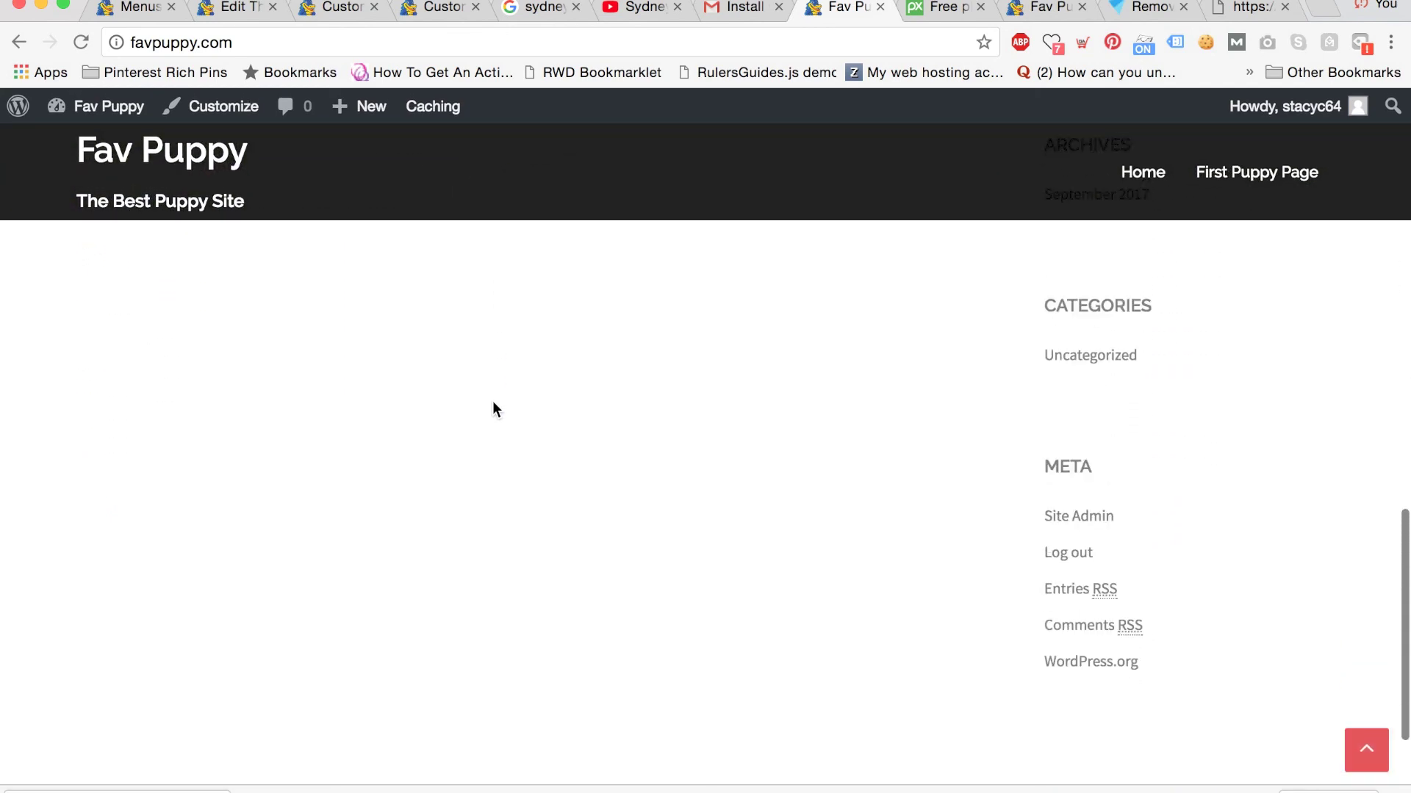
scroll(491, 379, up, 3)
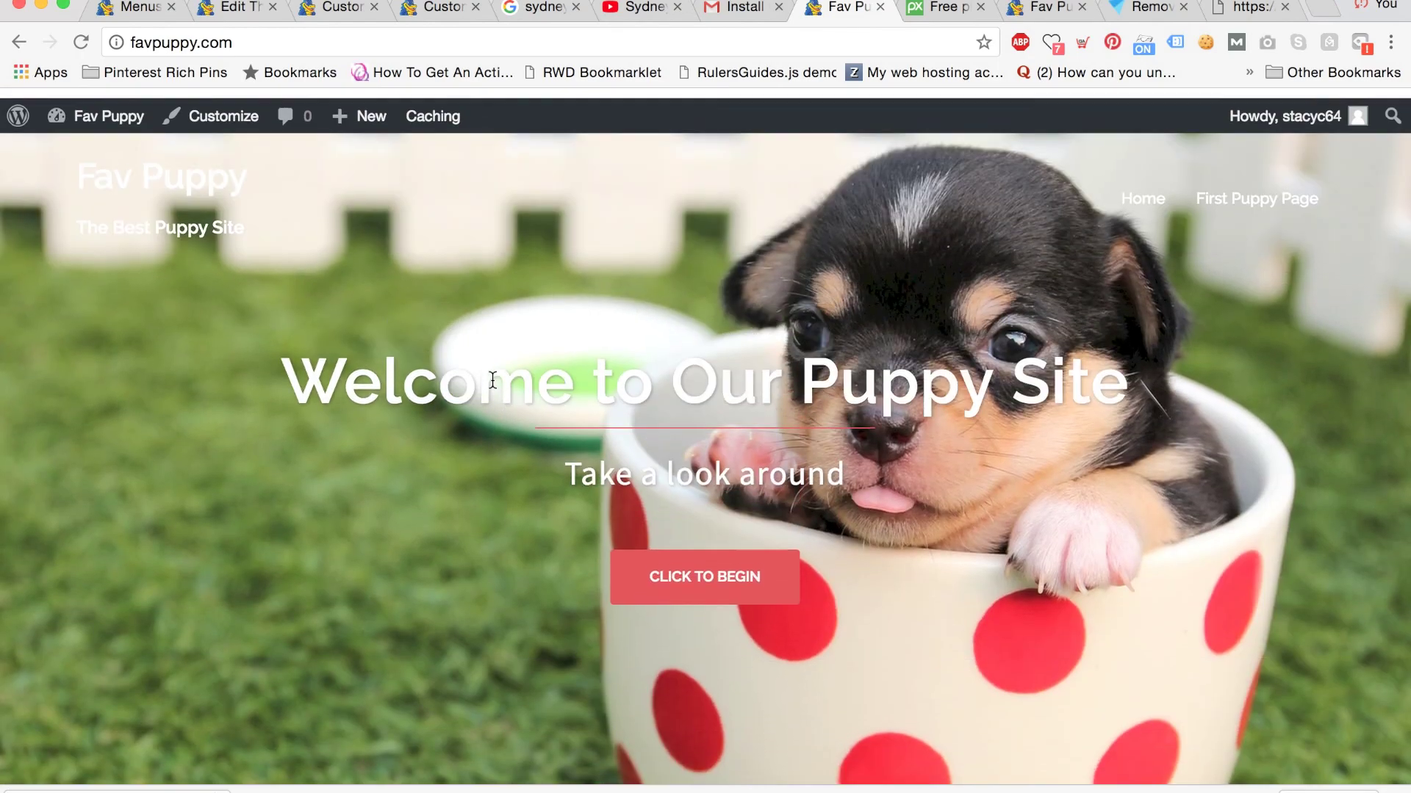